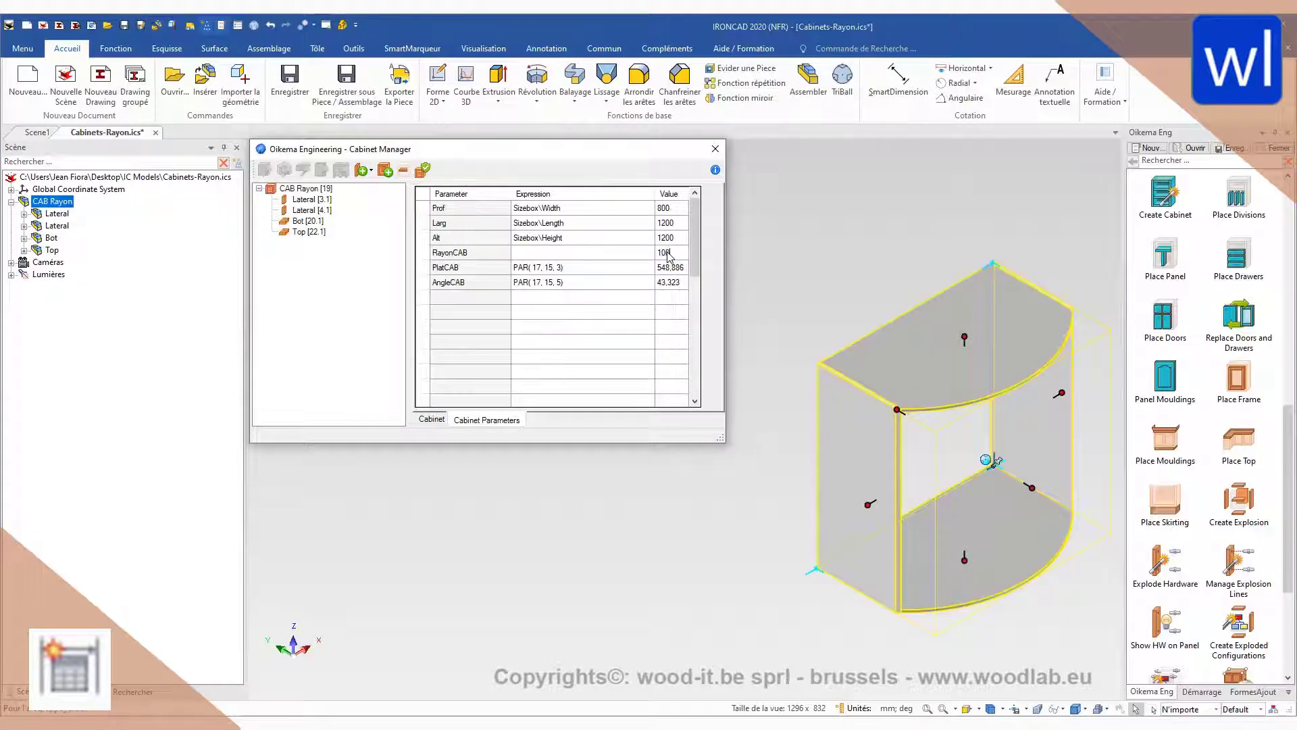
Step: Set the RayonCAB cabinet parameter to 1000
{"action": "type", "text": "1000"}
{"action": "key", "text": "Return"}
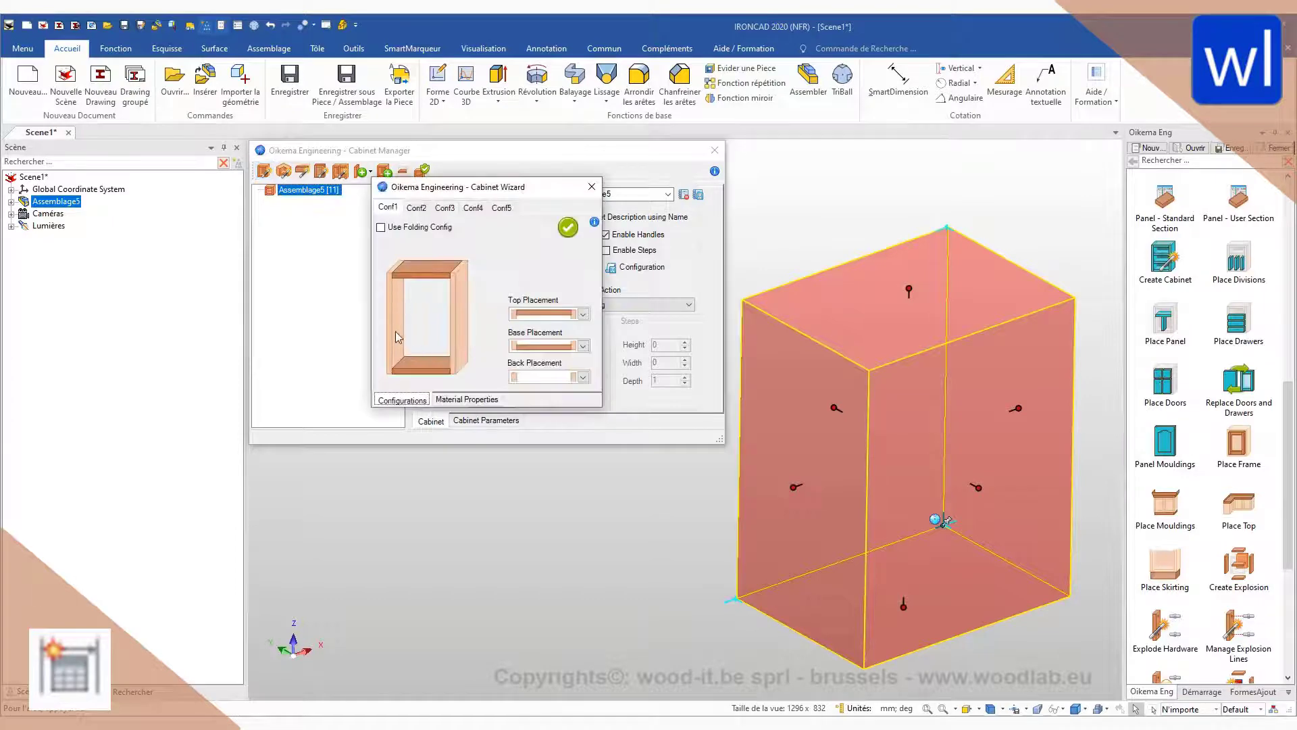
Step: Generate the cabinet panels with the wizard's current configuration and replace the Top panel with the rounded panel from the library's Traverses folder
{"action": "left_click", "coordinate": [568, 227]}
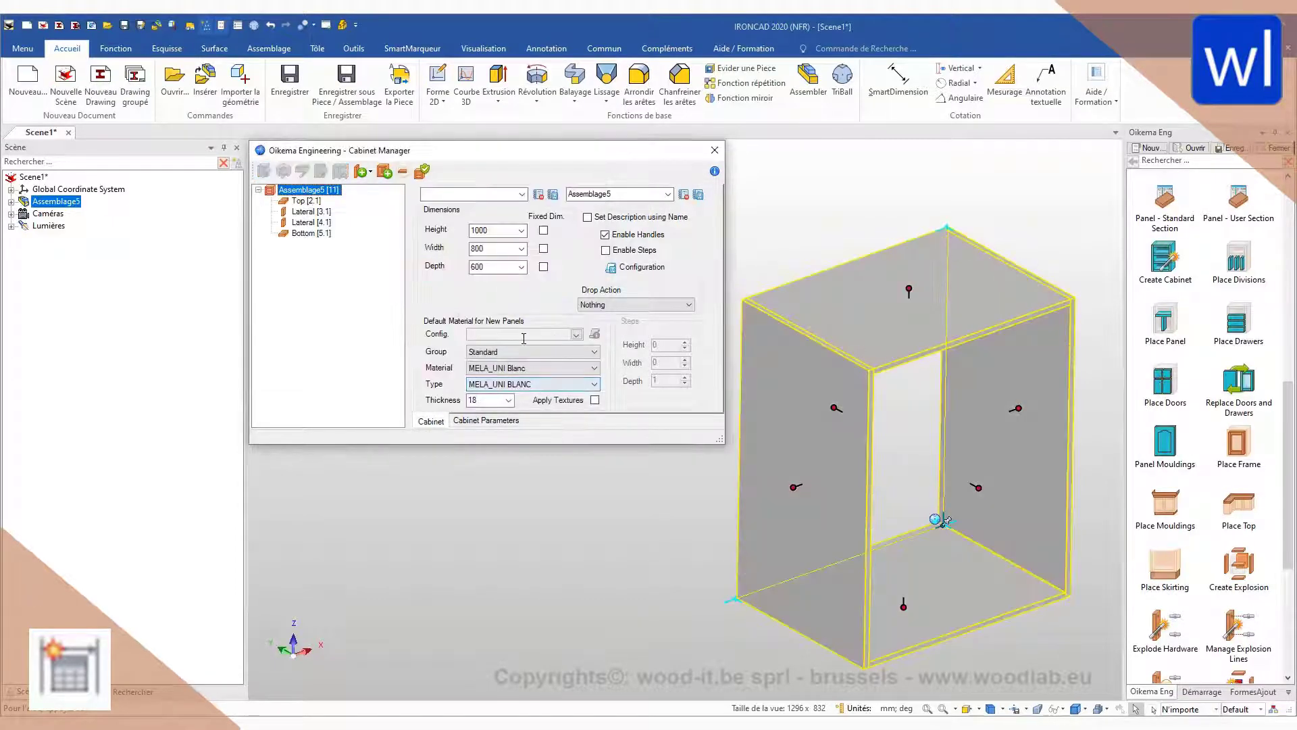
{"action": "left_click", "coordinate": [304, 202]}
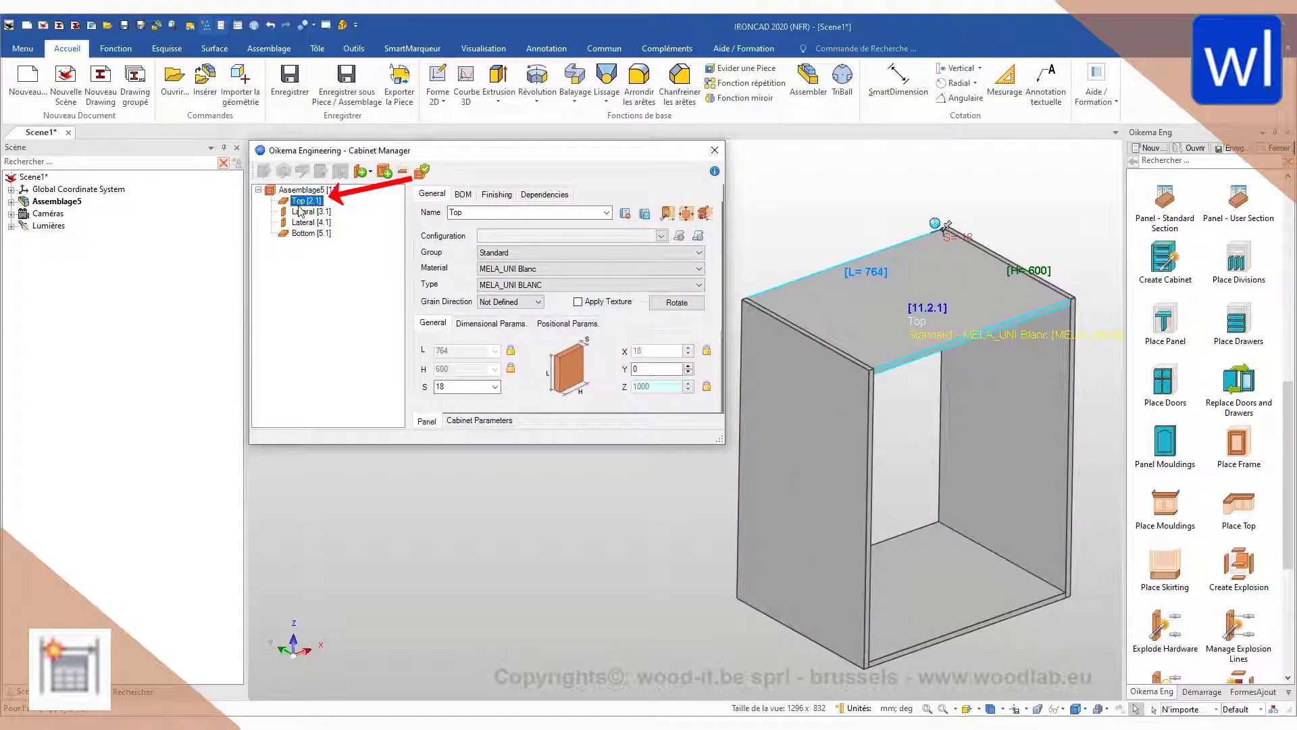
{"action": "right_click", "coordinate": [308, 205]}
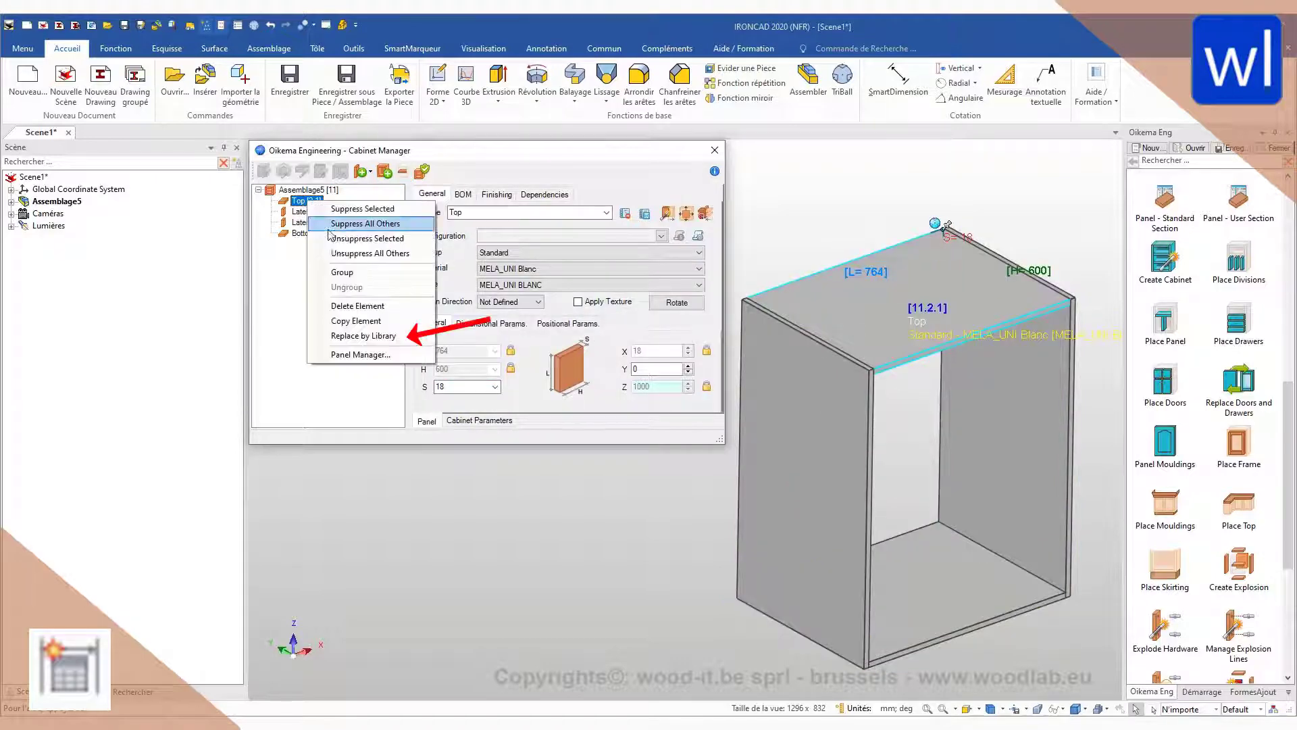
{"action": "left_click", "coordinate": [358, 337]}
{"action": "left_click", "coordinate": [378, 346]}
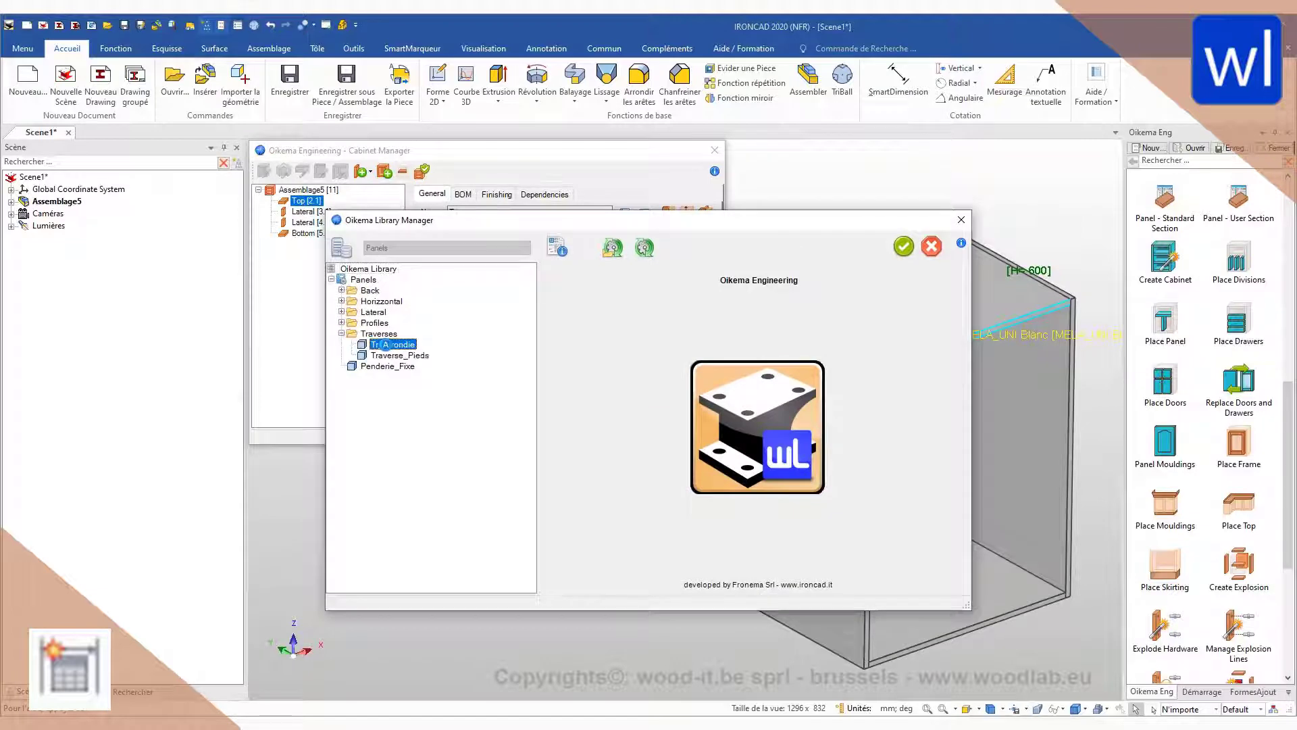
{"action": "left_click", "coordinate": [903, 245]}
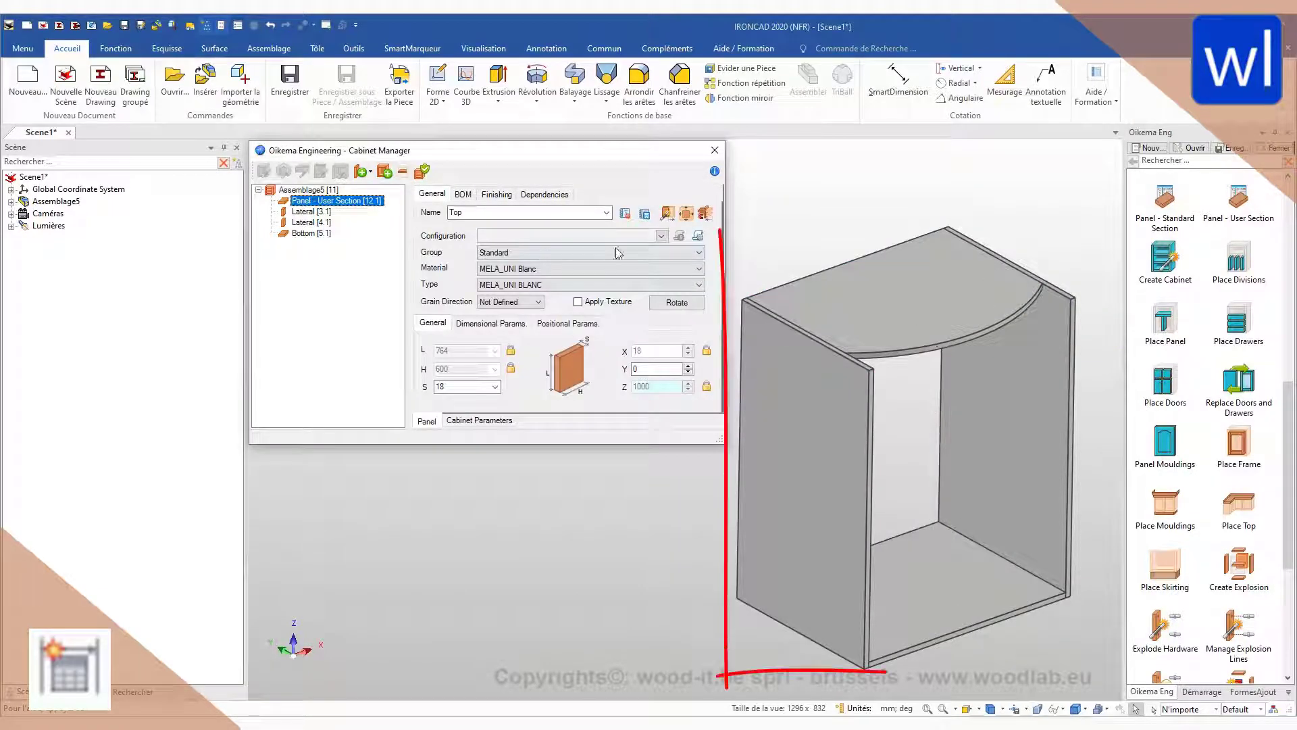
Step: Rename the replaced user-section panel as Top and close the Cabinet Manager
{"action": "left_click", "coordinate": [323, 201]}
{"action": "left_click_drag", "start_coordinate": [524, 213], "coordinate": [424, 213]}
{"action": "type", "text": "Top"}
{"action": "left_click", "coordinate": [323, 213]}
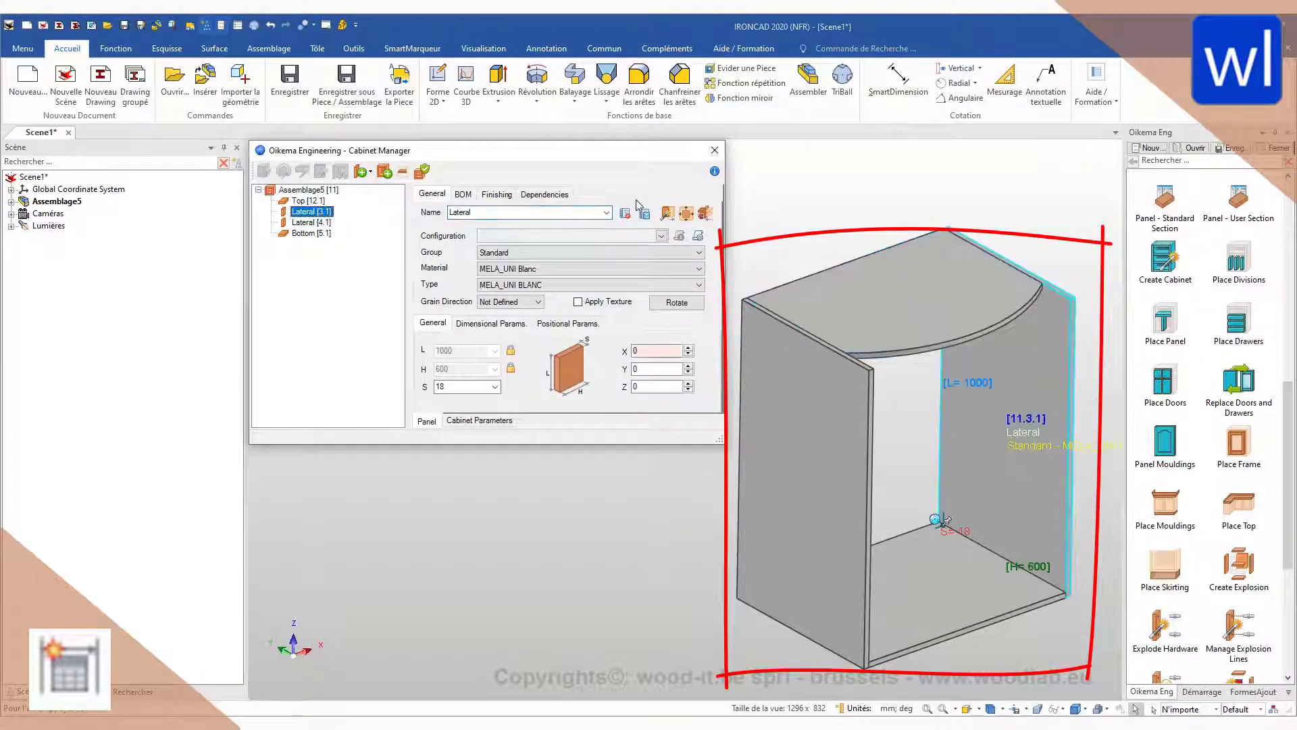
{"action": "left_click", "coordinate": [715, 150]}
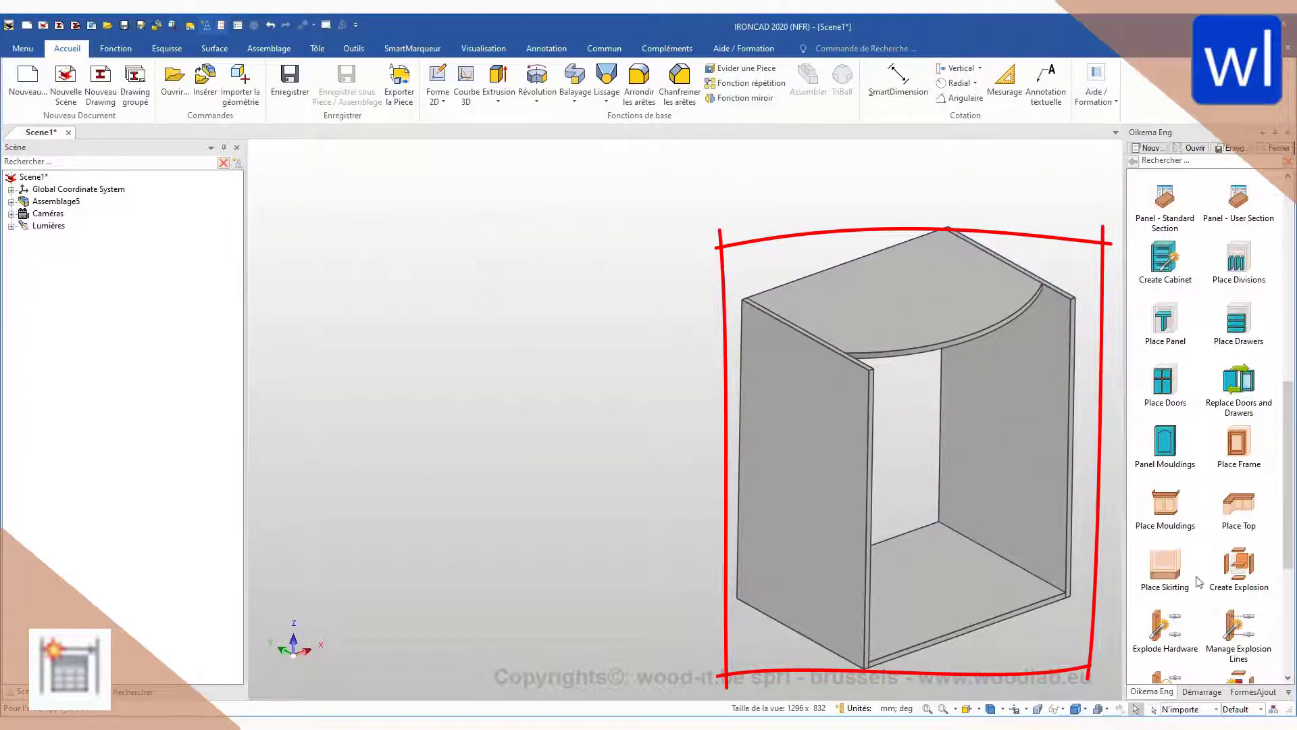
Step: Lock the radius dimension of the curved front edge in the Top panel's section and set it to 1000 mm
{"action": "middle_click_drag", "start_coordinate": [915, 472], "coordinate": [774, 480]}
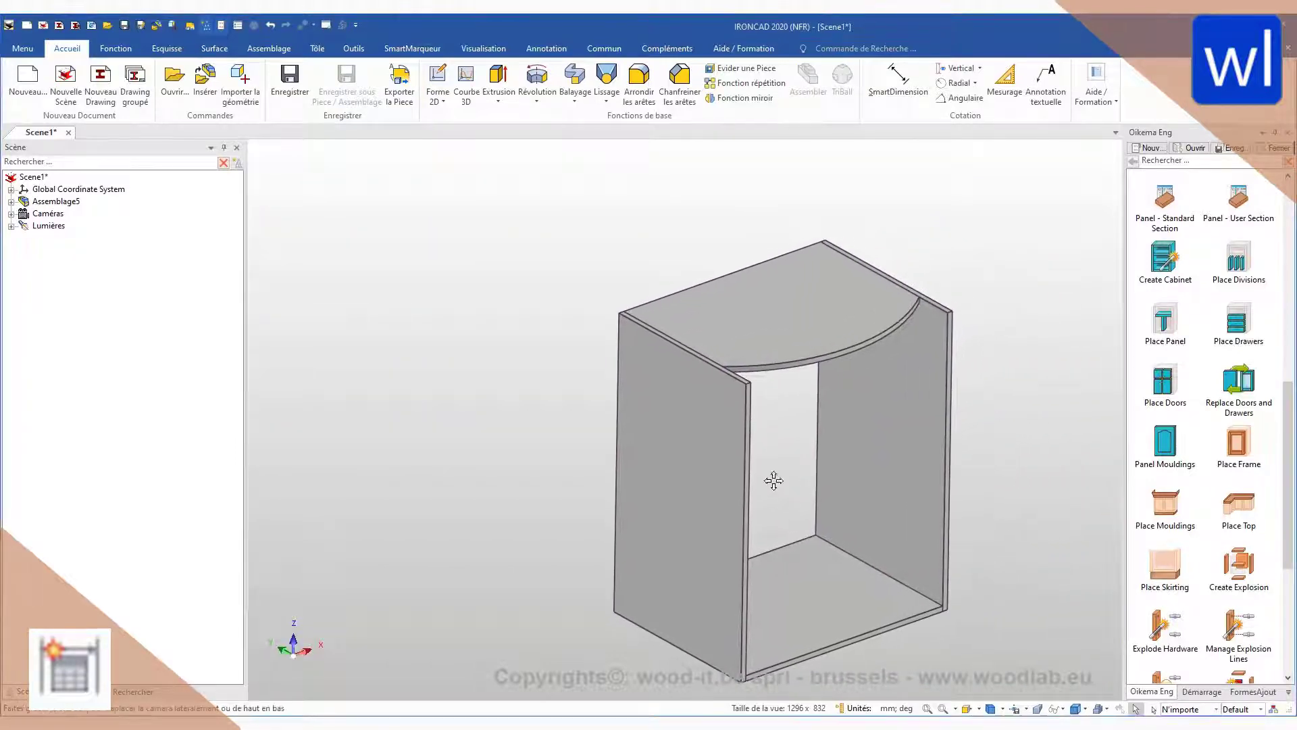
{"action": "left_click", "coordinate": [11, 202]}
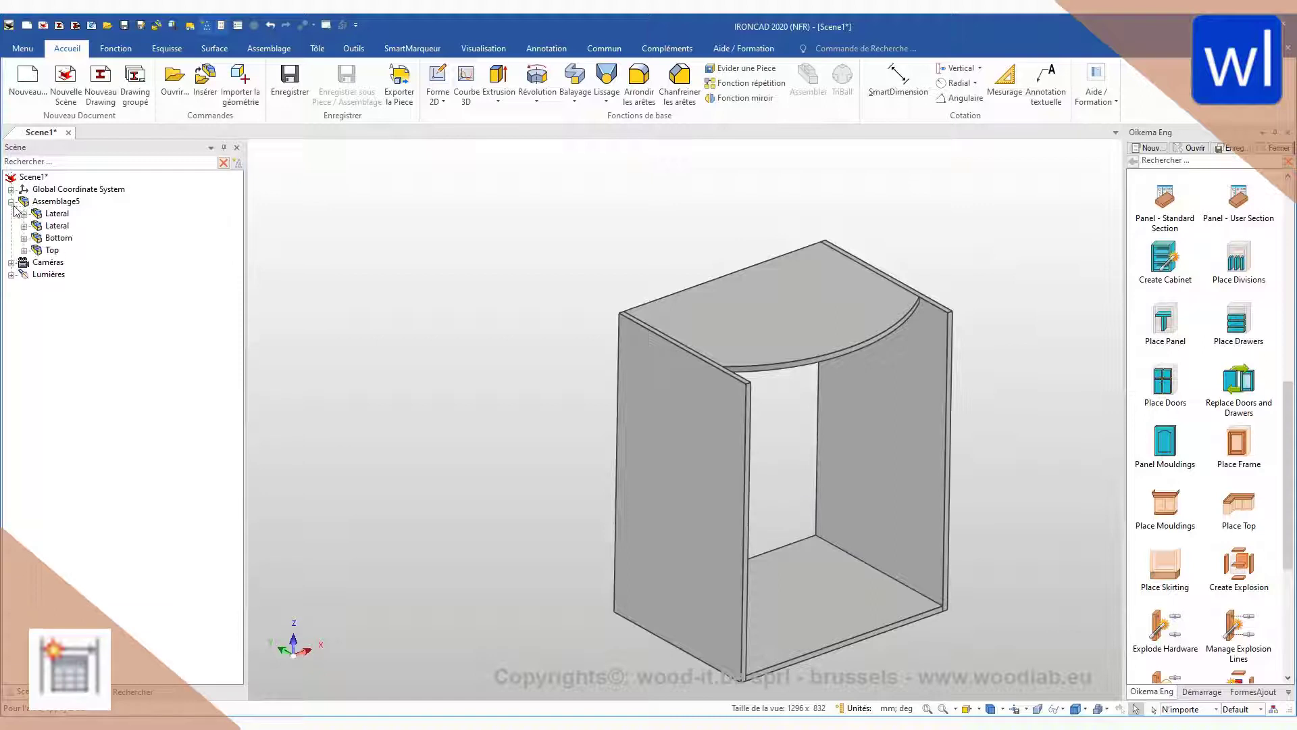
{"action": "left_click", "coordinate": [24, 250]}
{"action": "left_click", "coordinate": [37, 262]}
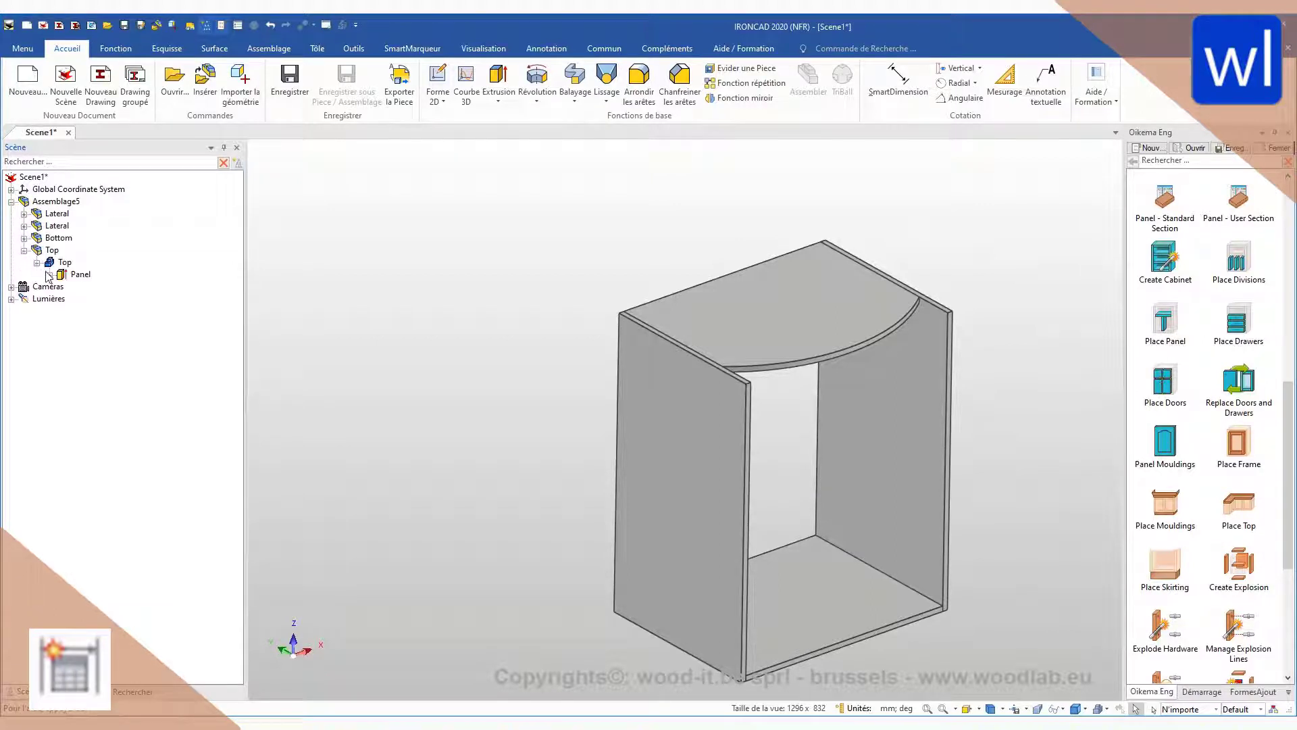
{"action": "left_click", "coordinate": [50, 274]}
{"action": "left_click", "coordinate": [96, 286]}
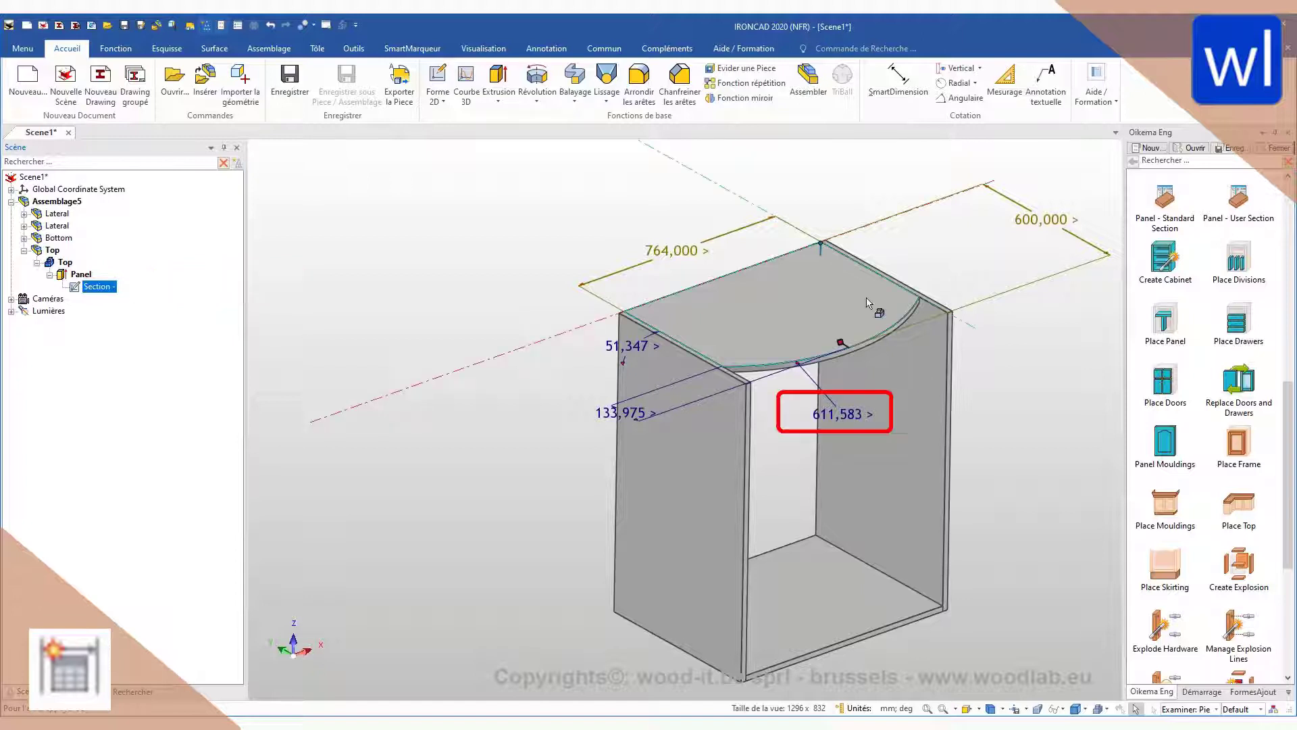
{"action": "right_click", "coordinate": [854, 412]}
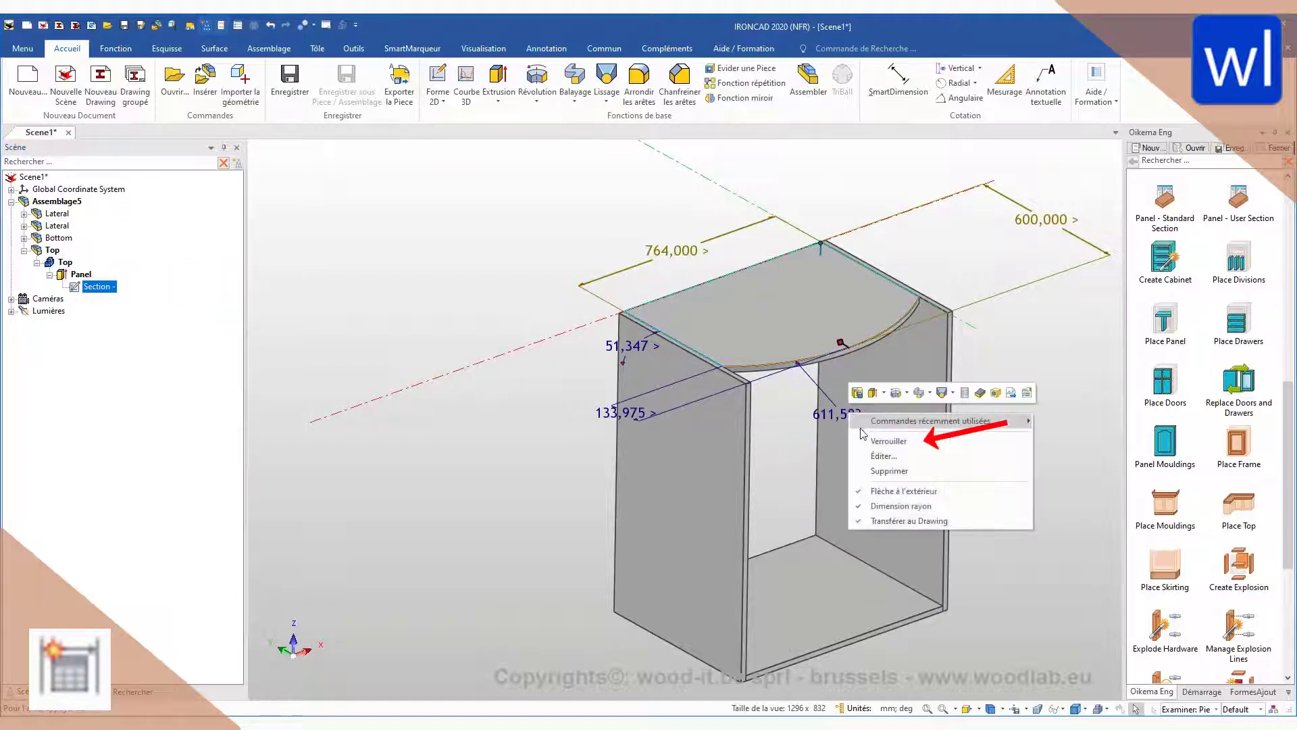
{"action": "left_click", "coordinate": [916, 442]}
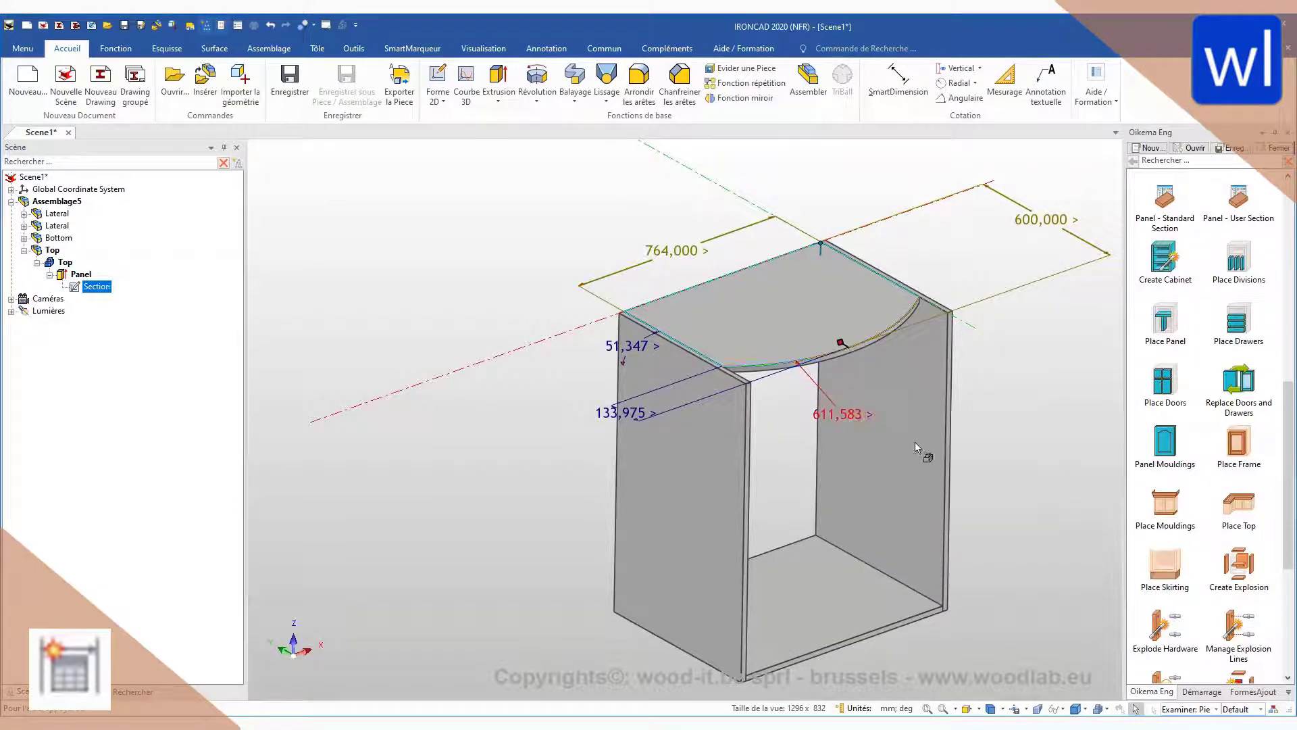
{"action": "double_click", "coordinate": [846, 415]}
{"action": "type", "text": "1000"}
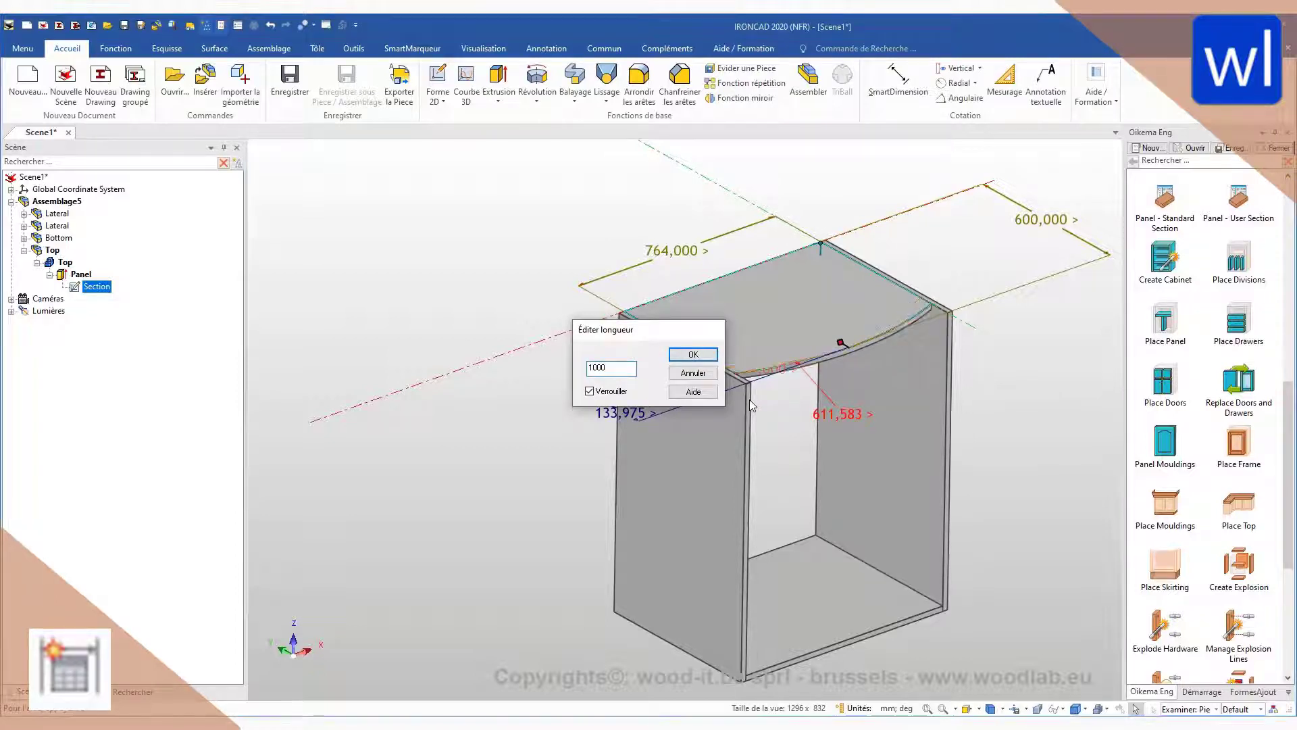
{"action": "key", "text": "Return"}
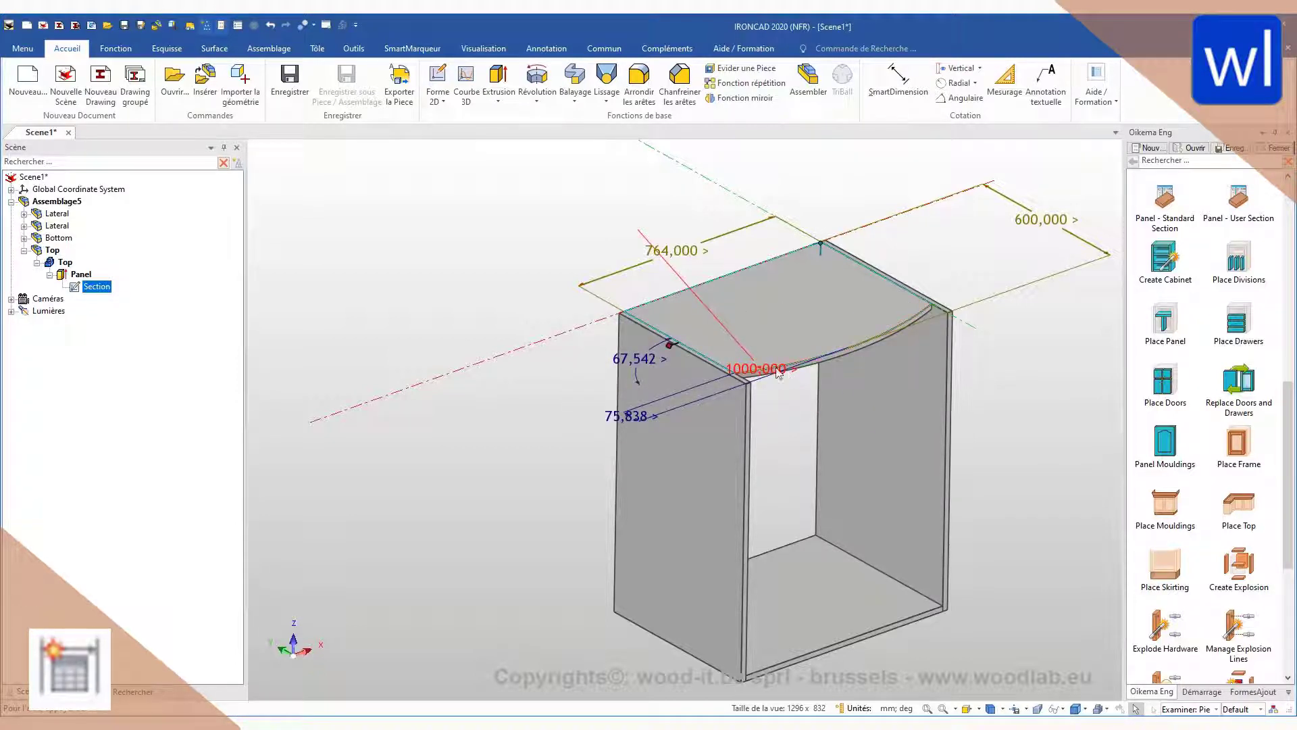
{"action": "left_click", "coordinate": [553, 402]}
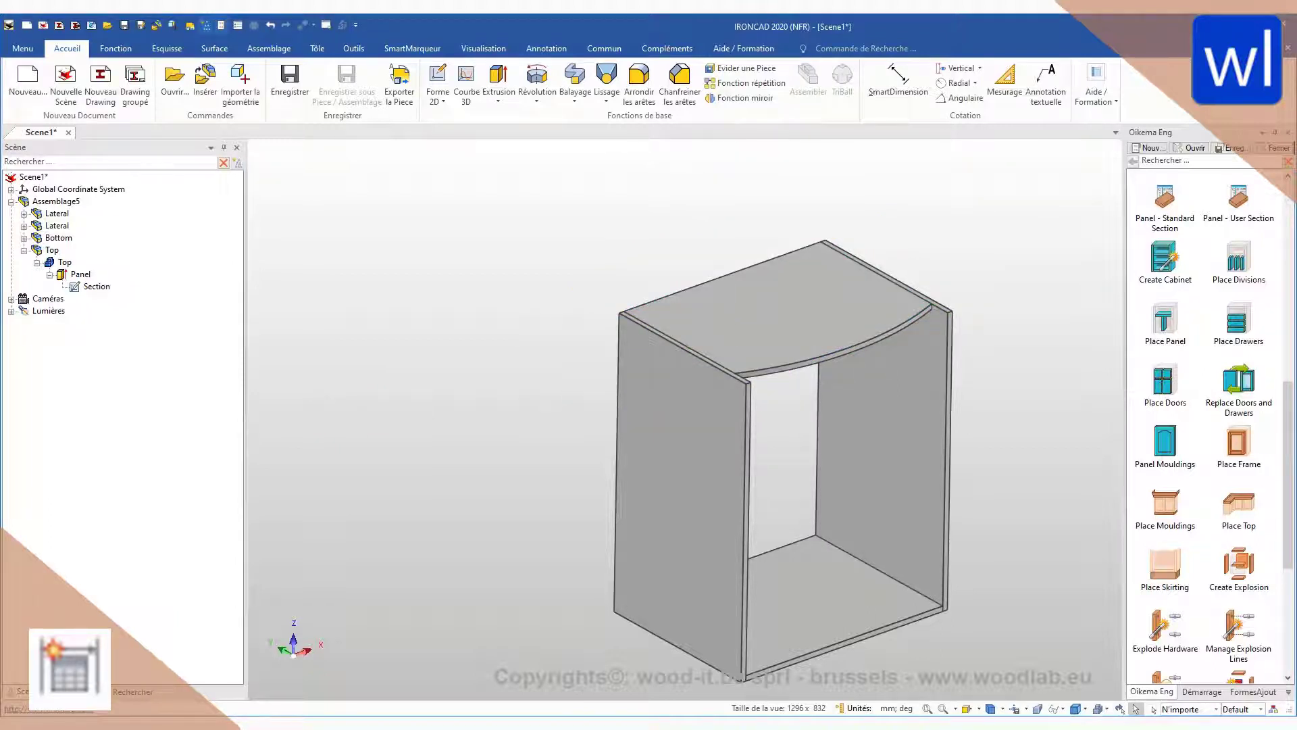
Step: Open the cabinet assembly's parameter table, show only its own parameters, and add a length parameter Rayon with value 1000
{"action": "left_click", "coordinate": [66, 202]}
{"action": "right_click", "coordinate": [66, 204]}
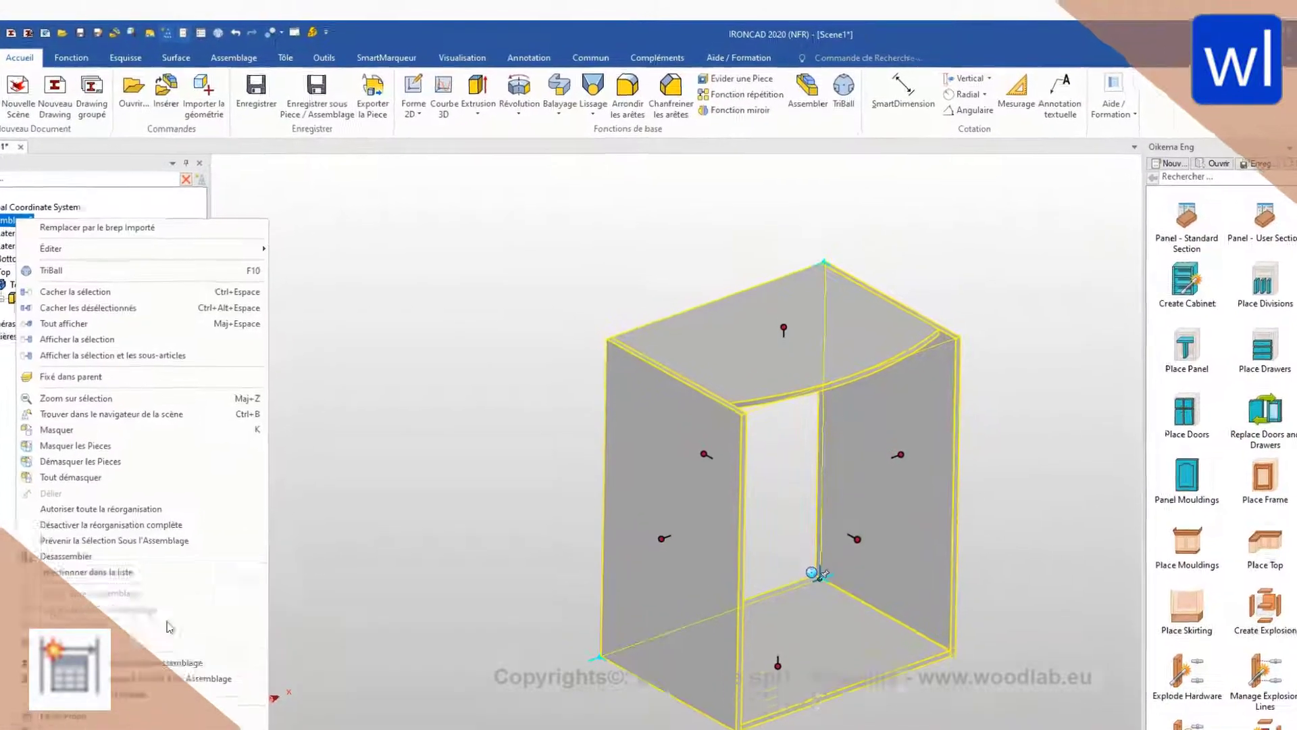
{"action": "left_click", "coordinate": [206, 579]}
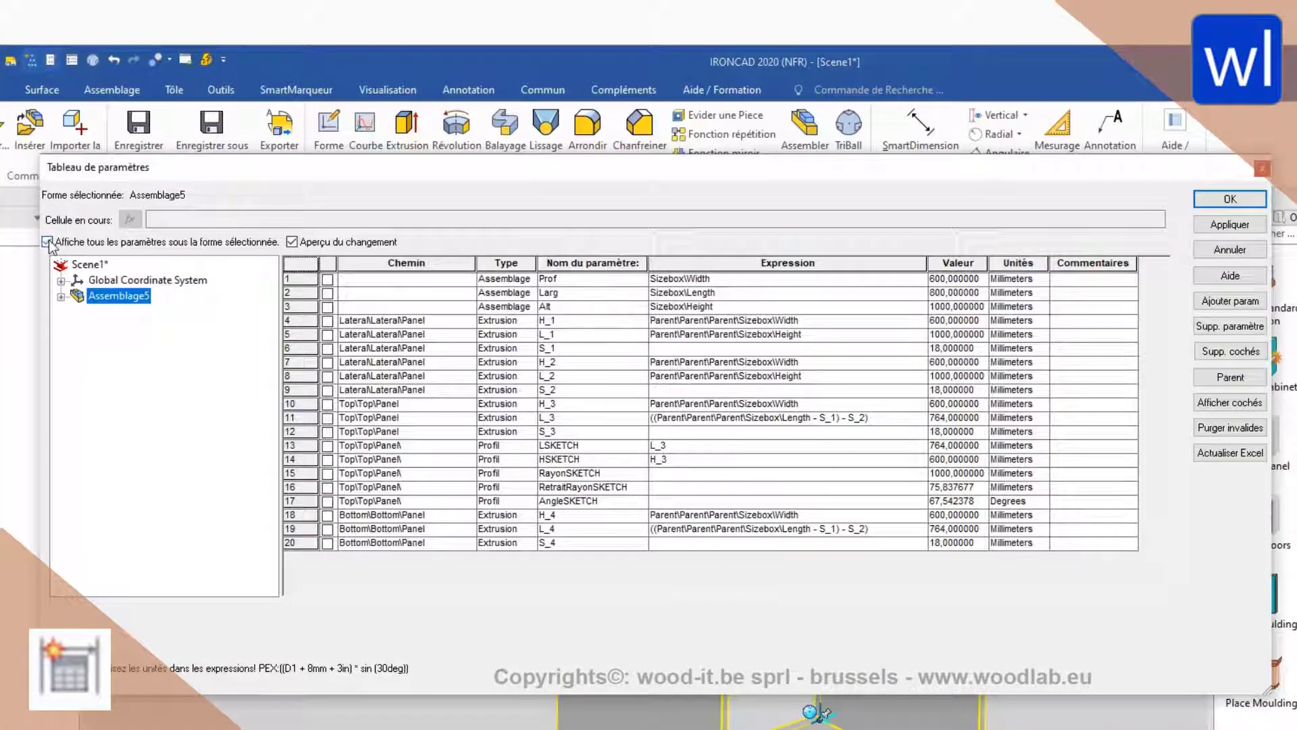
{"action": "left_click", "coordinate": [48, 242]}
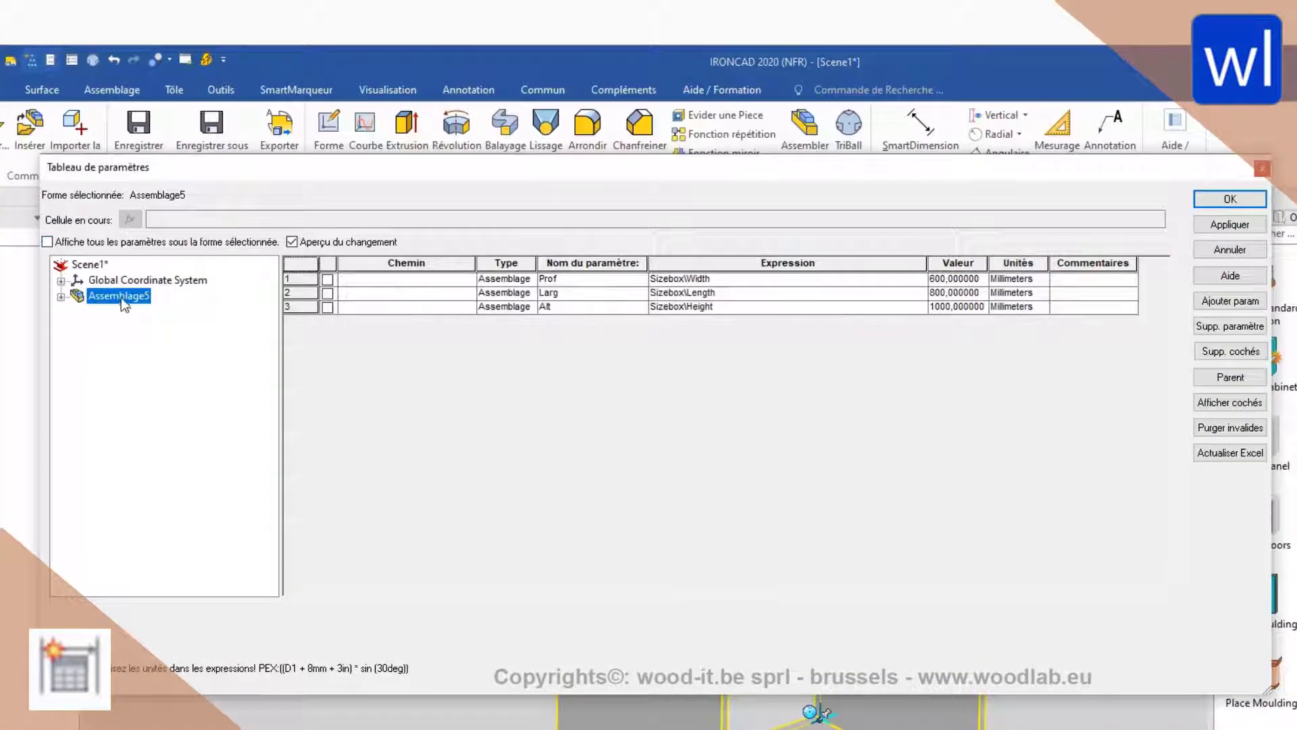
{"action": "left_click", "coordinate": [1245, 302]}
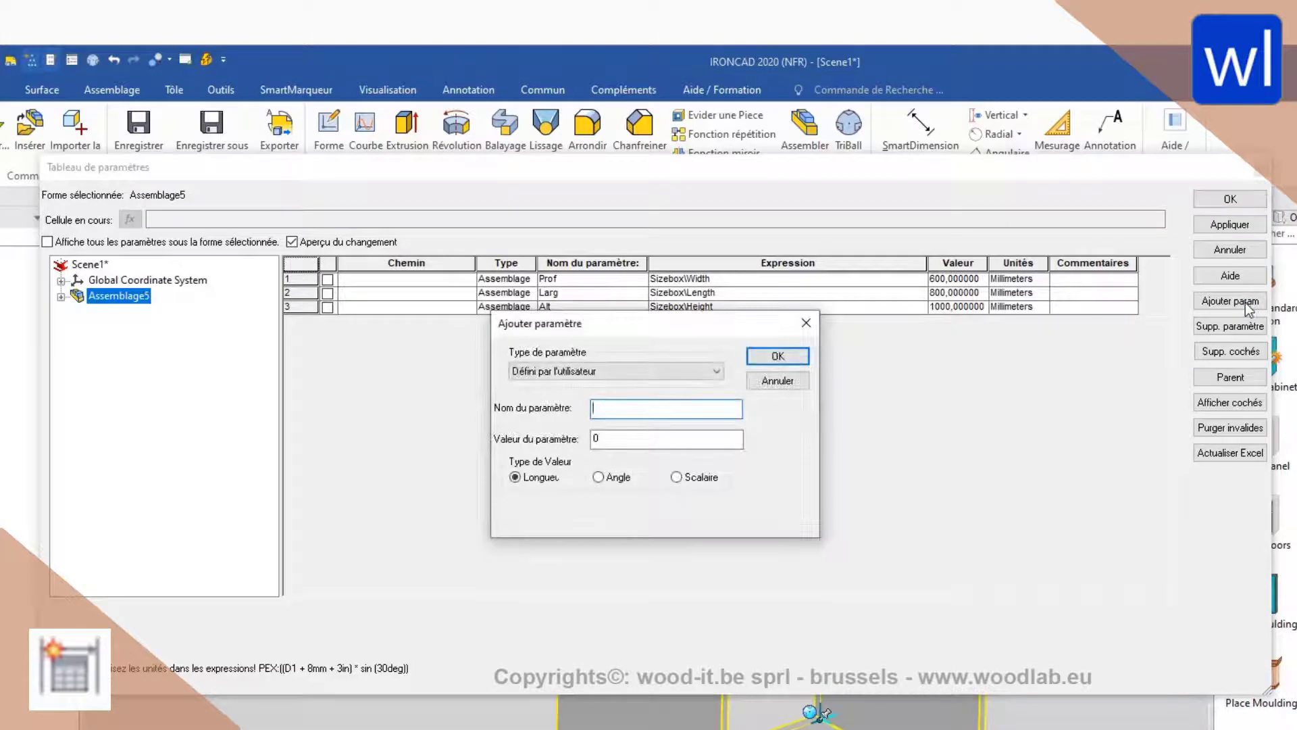
{"action": "type", "text": "Rayon"}
{"action": "key", "text": "Tab"}
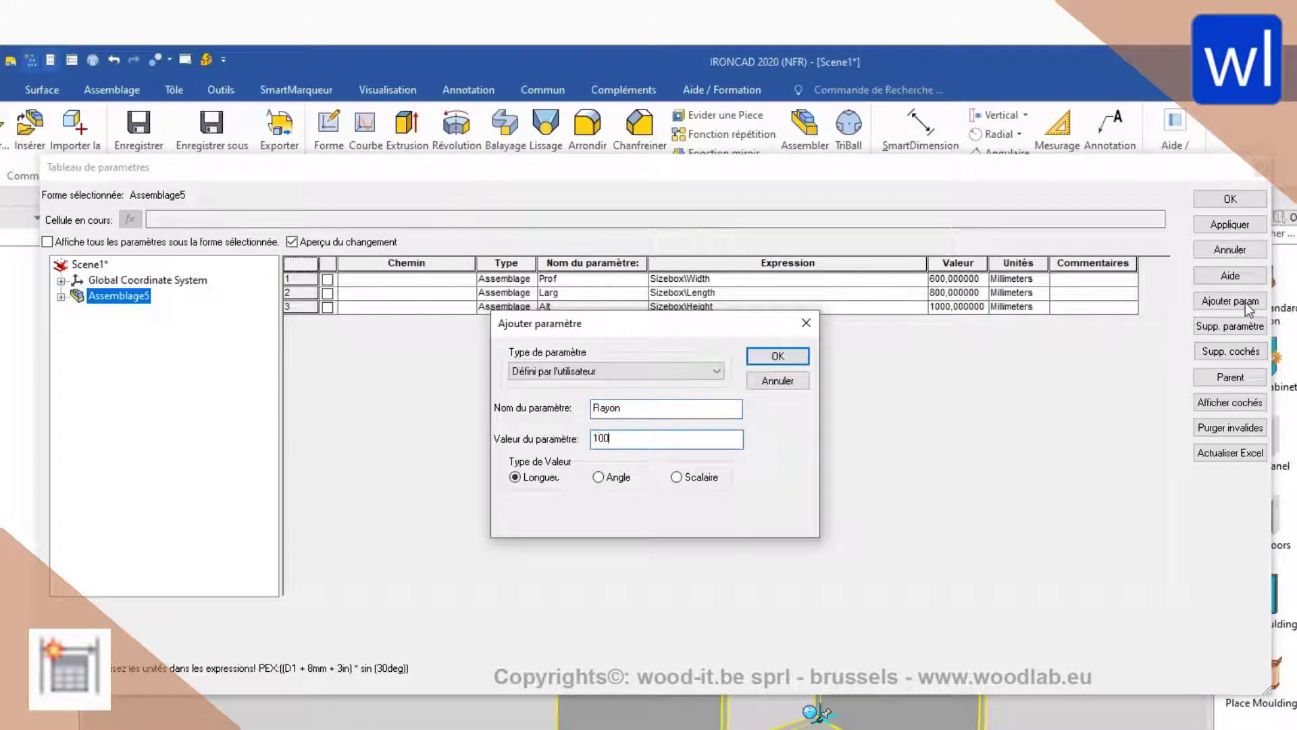
{"action": "type", "text": "1000"}
{"action": "left_click", "coordinate": [778, 358]}
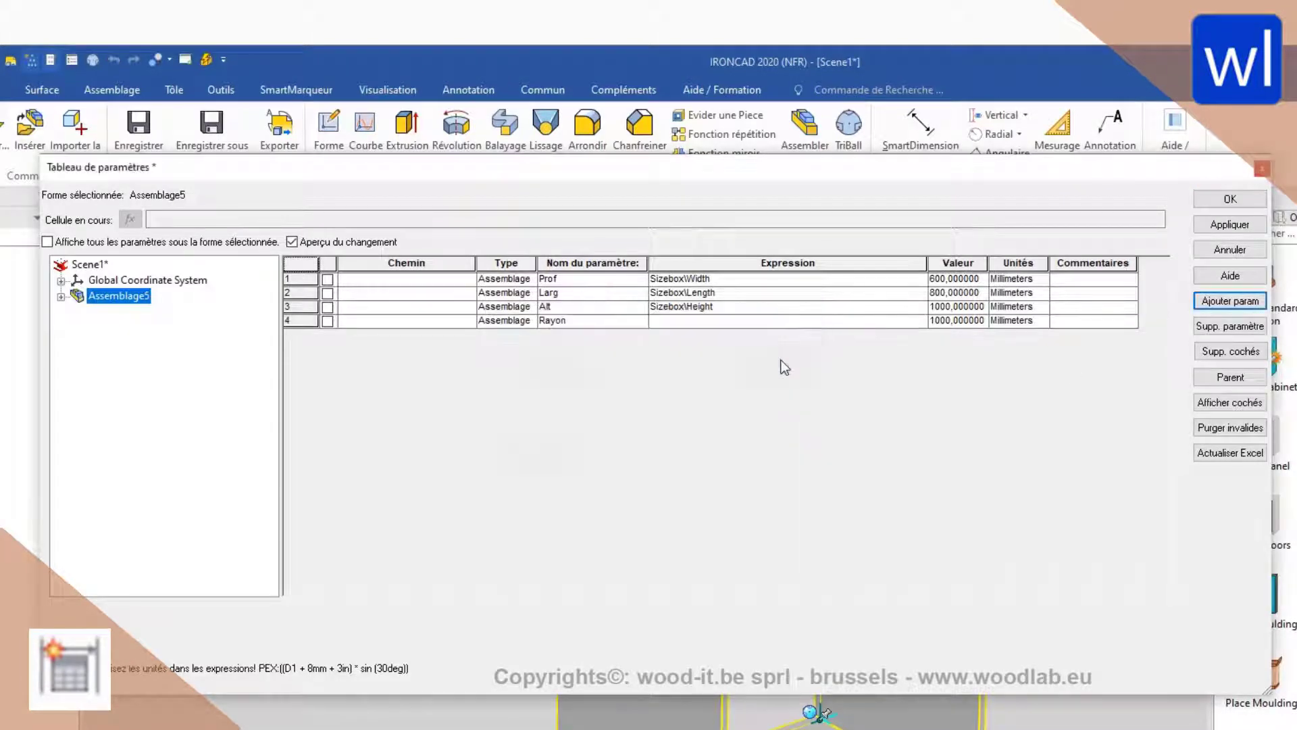
Step: Add a user-defined length parameter named LargeurMontant with value 0 to the assembly
{"action": "left_click", "coordinate": [1220, 304]}
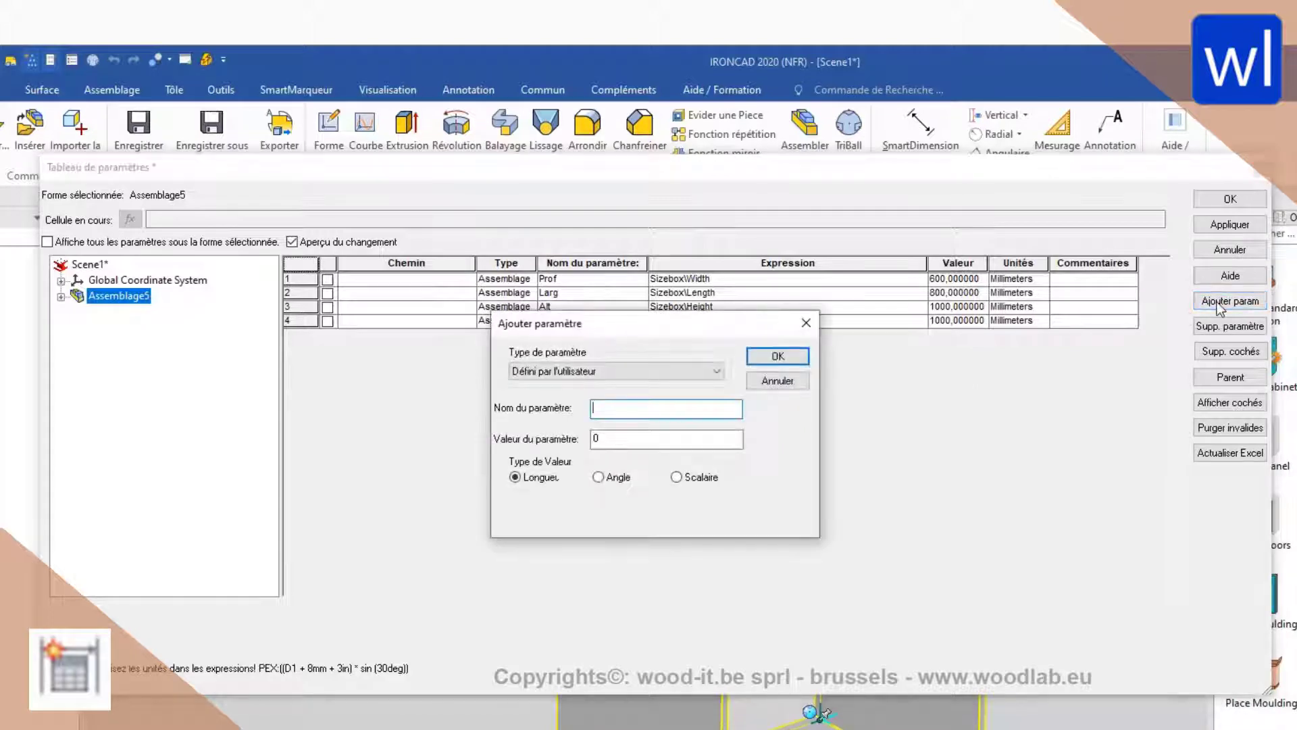
{"action": "type", "text": "LargeurMontant"}
{"action": "key", "text": "Tab"}
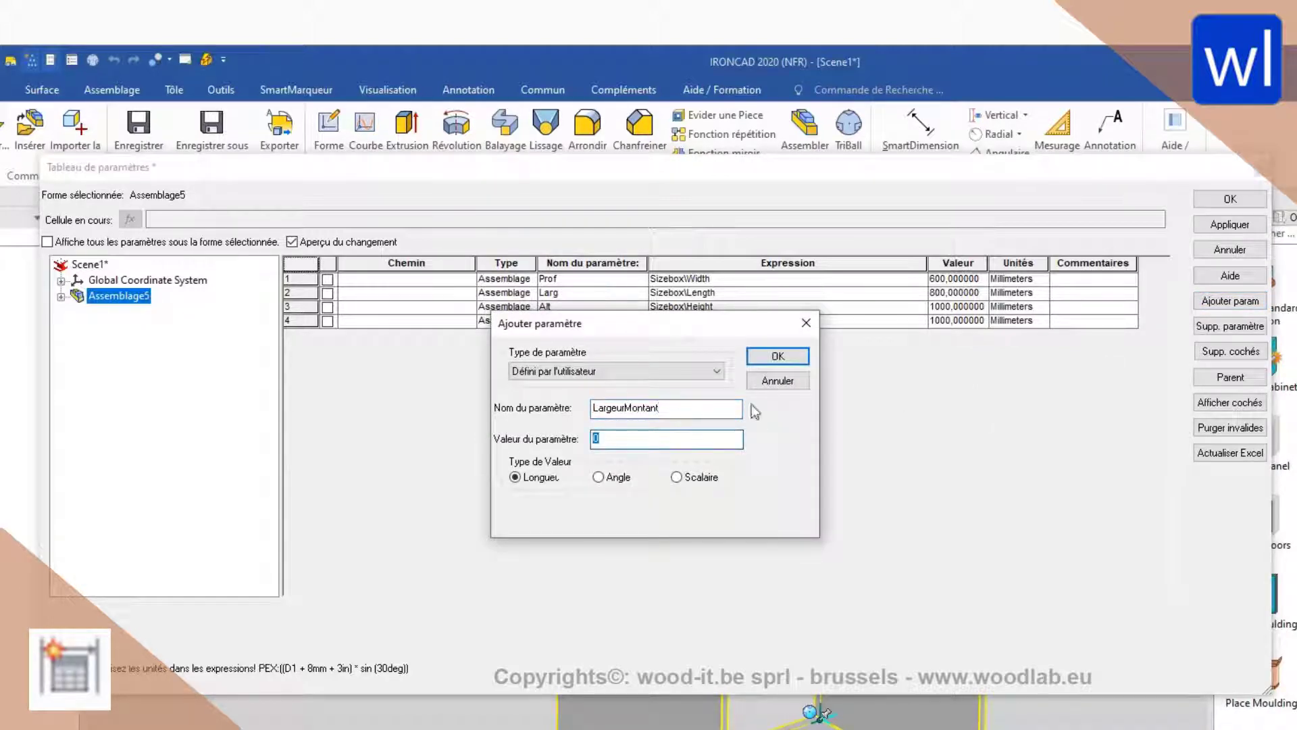
{"action": "left_click", "coordinate": [777, 358]}
Step: Add a user-defined parameter named Angle with value type Angle and value 0, and apply the table changes
{"action": "left_click", "coordinate": [1231, 301]}
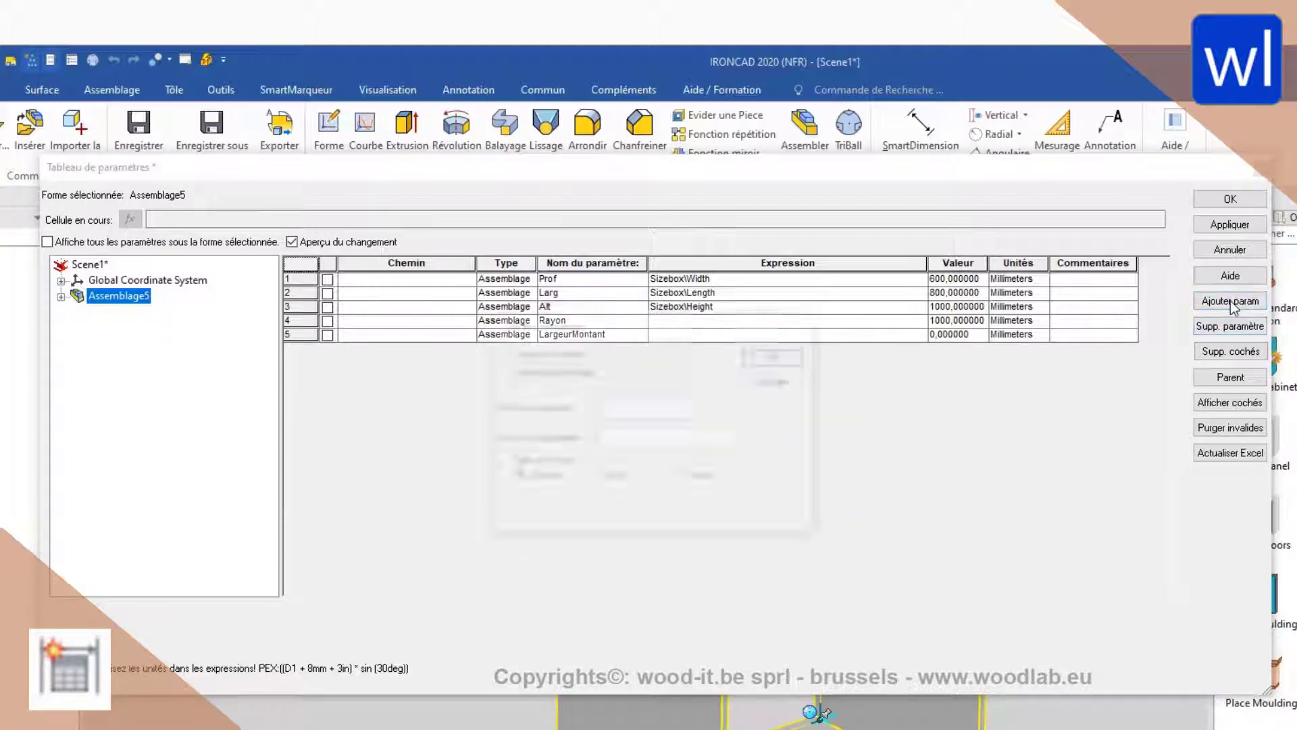
{"action": "type", "text": "Angle"}
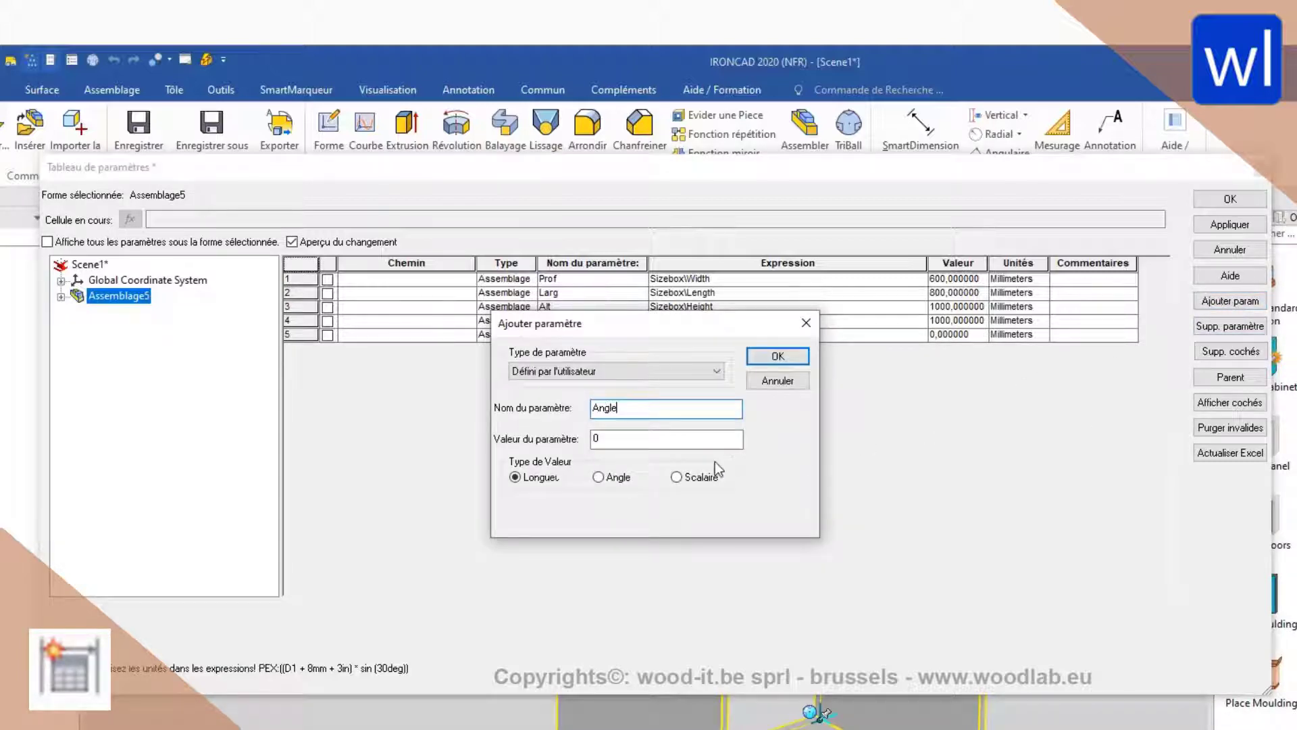
{"action": "left_click", "coordinate": [598, 478]}
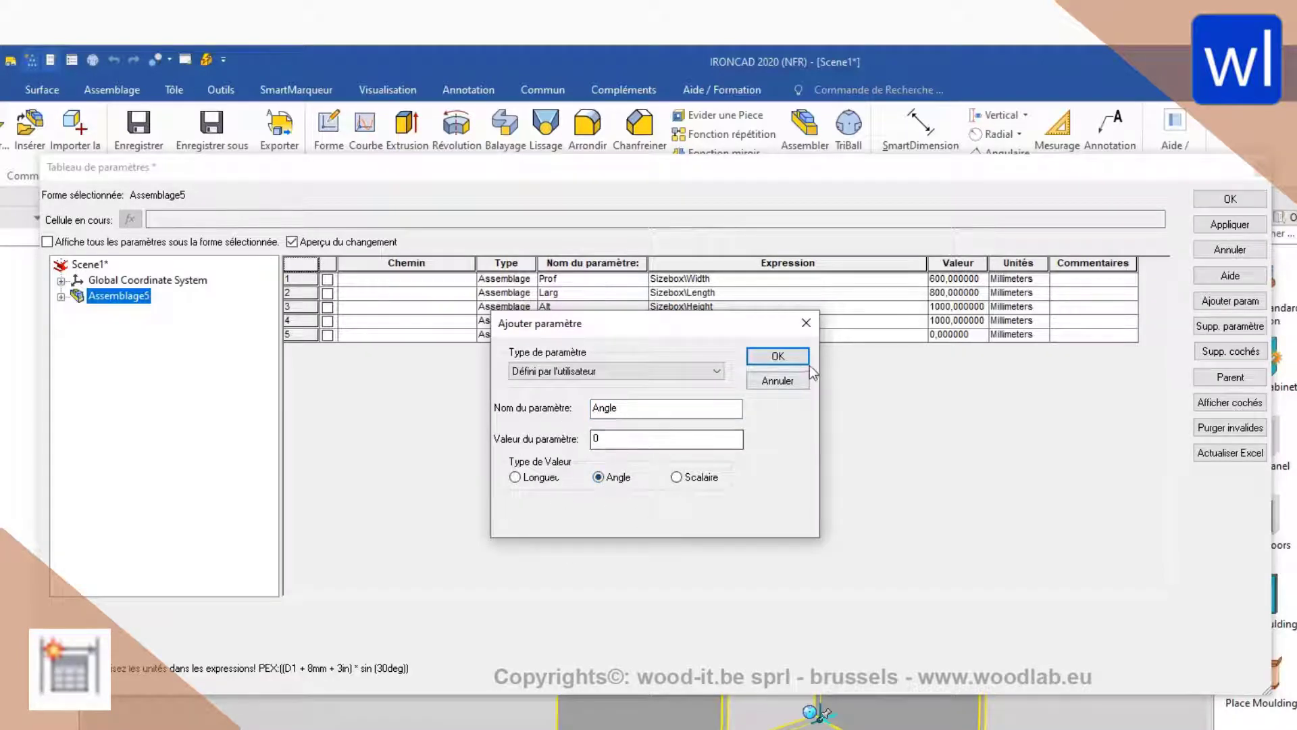
{"action": "left_click", "coordinate": [790, 358]}
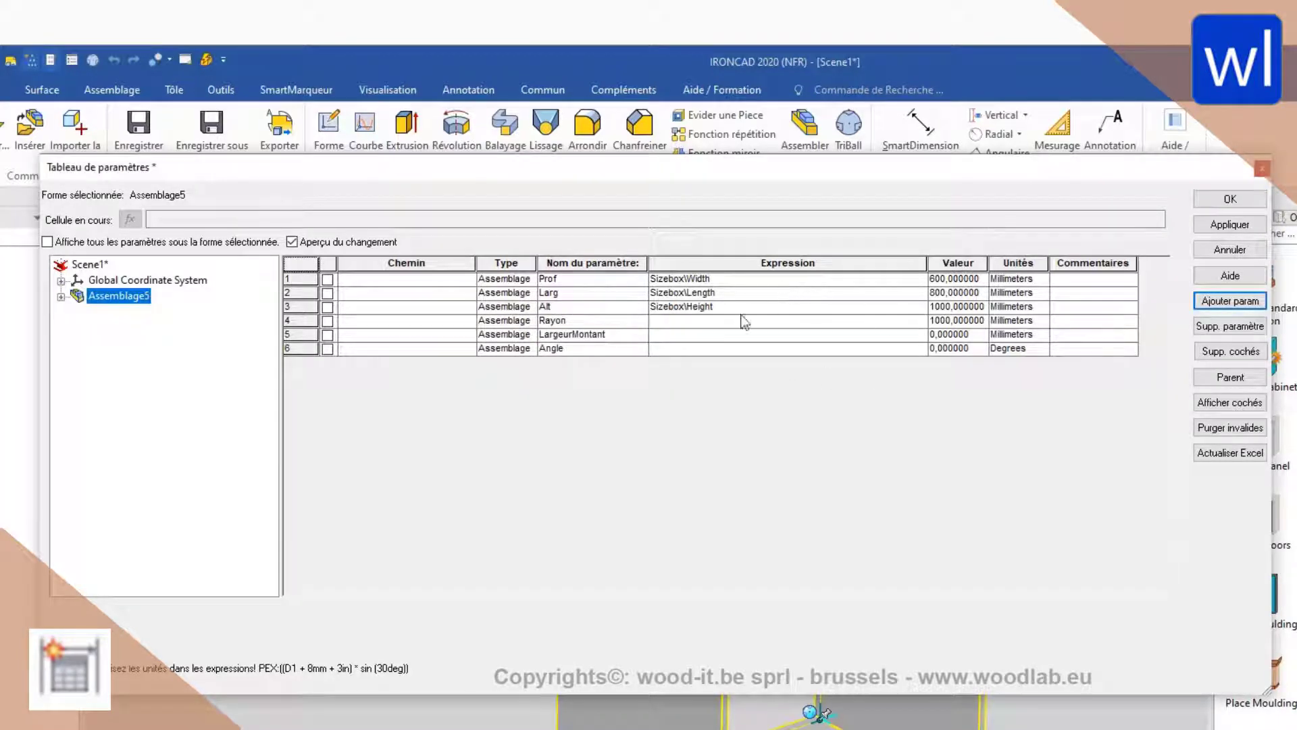
{"action": "left_click", "coordinate": [1218, 230]}
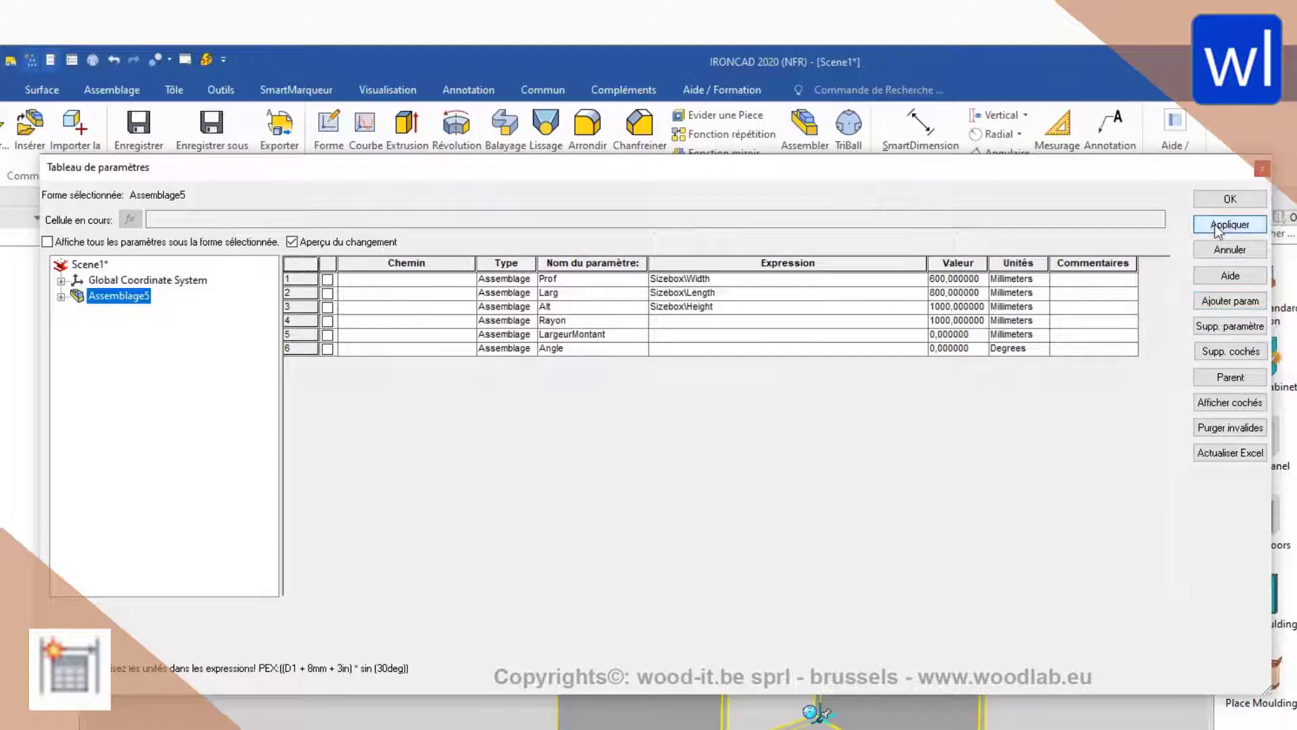
{"action": "left_click", "coordinate": [976, 334]}
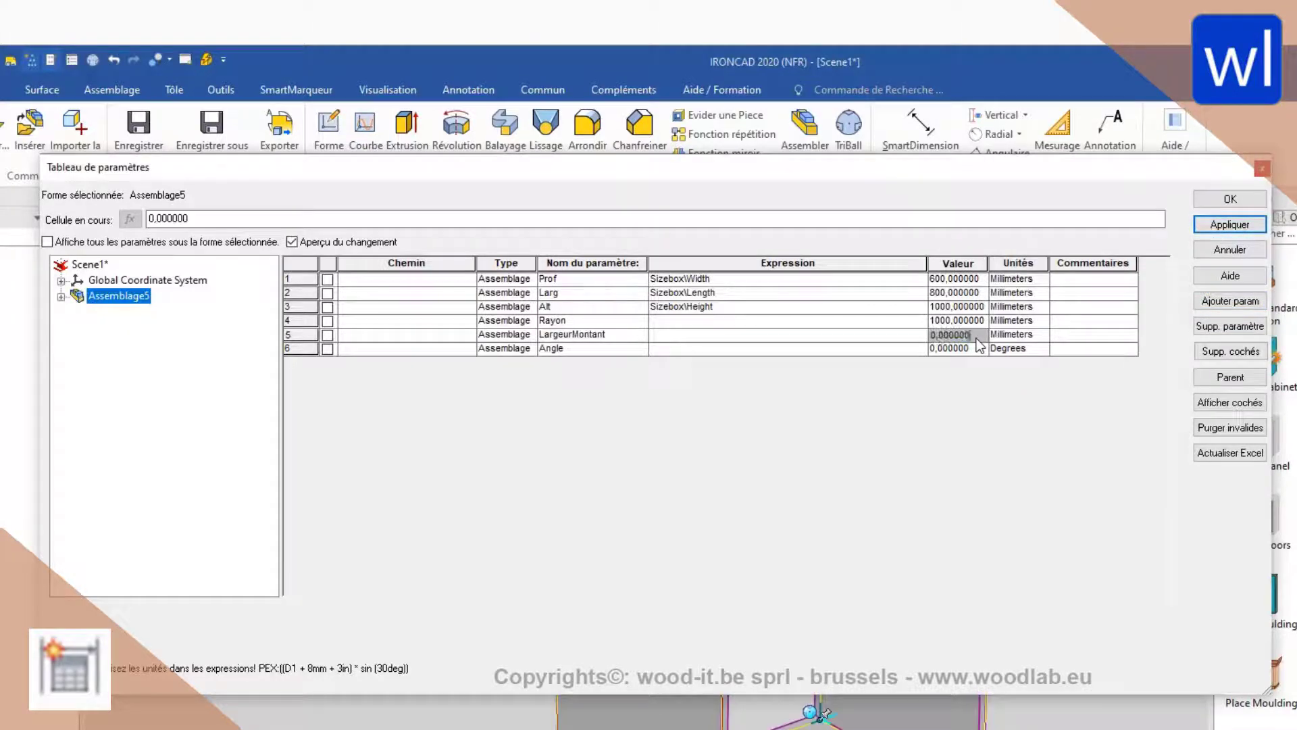
{"action": "left_click", "coordinate": [975, 346]}
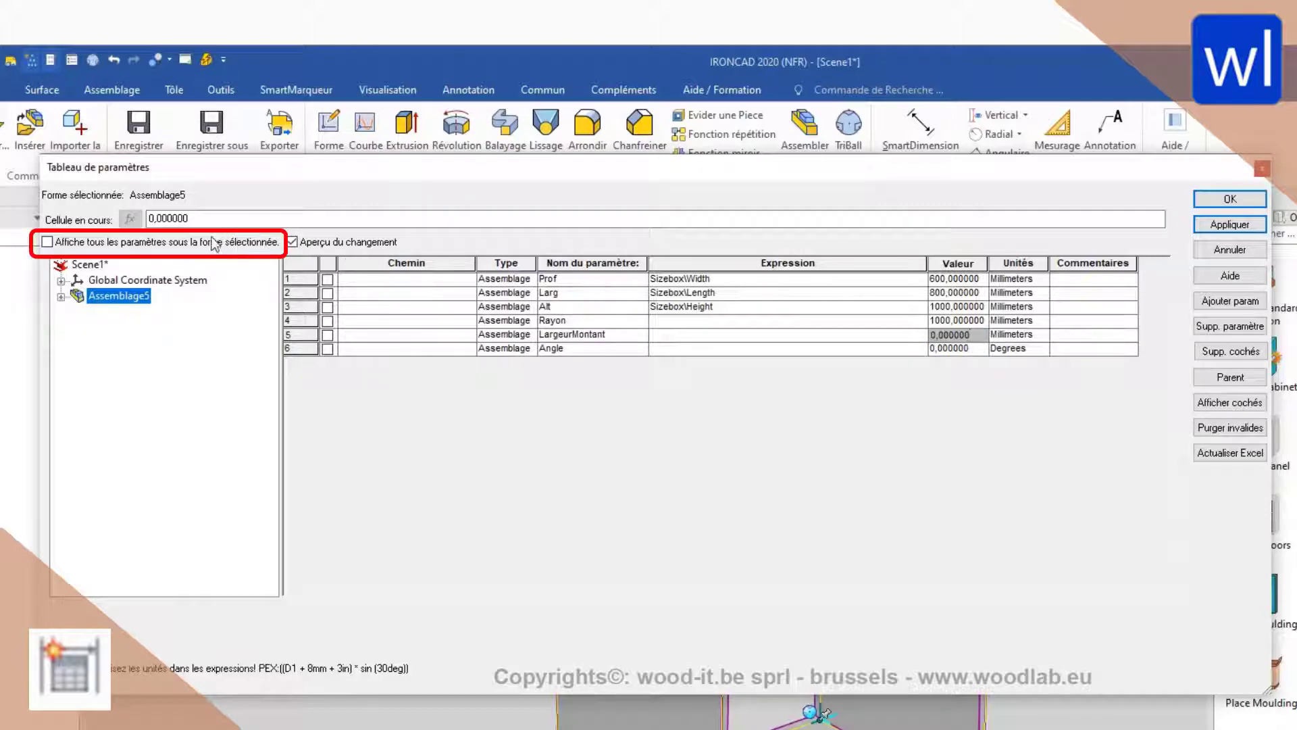
Step: Show all parameters beneath the selected assembly and link the Top panel's RayonSKETCH expression to the Rayon parameter
{"action": "left_click", "coordinate": [48, 242]}
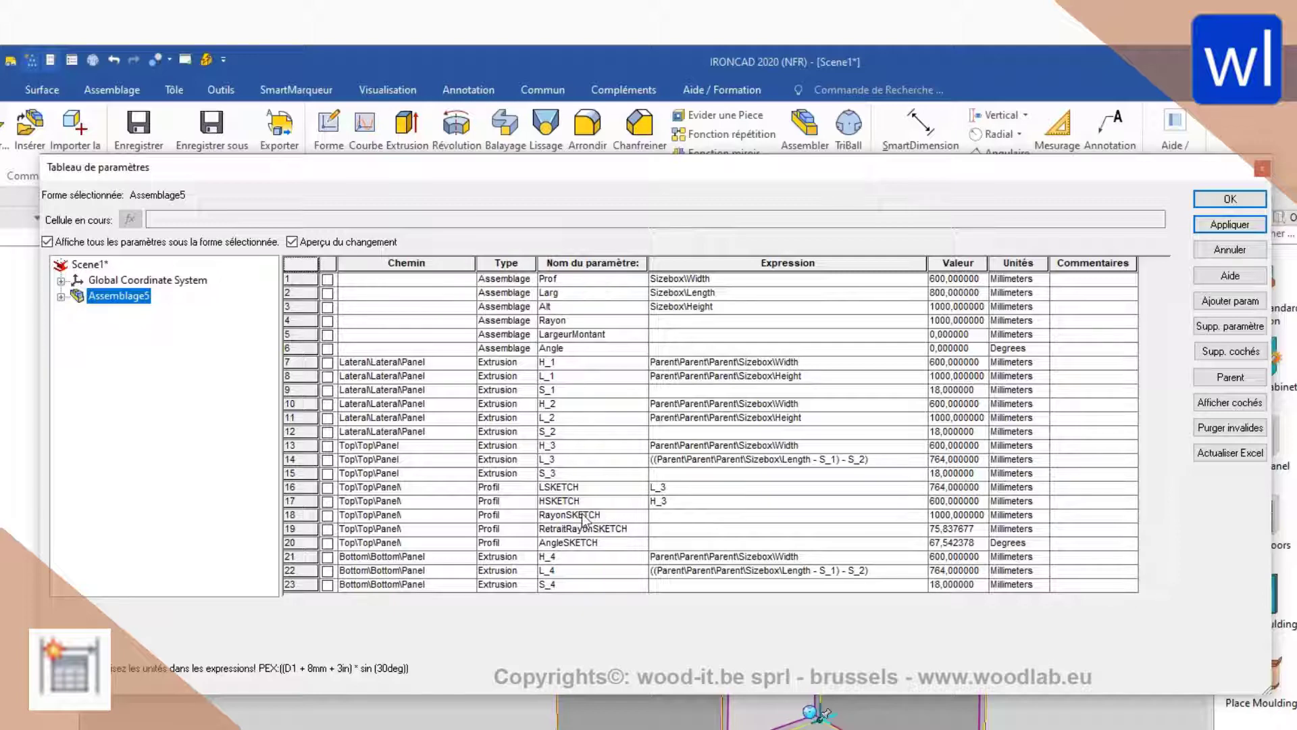
{"action": "left_click", "coordinate": [612, 321]}
{"action": "key", "text": "ctrl+c"}
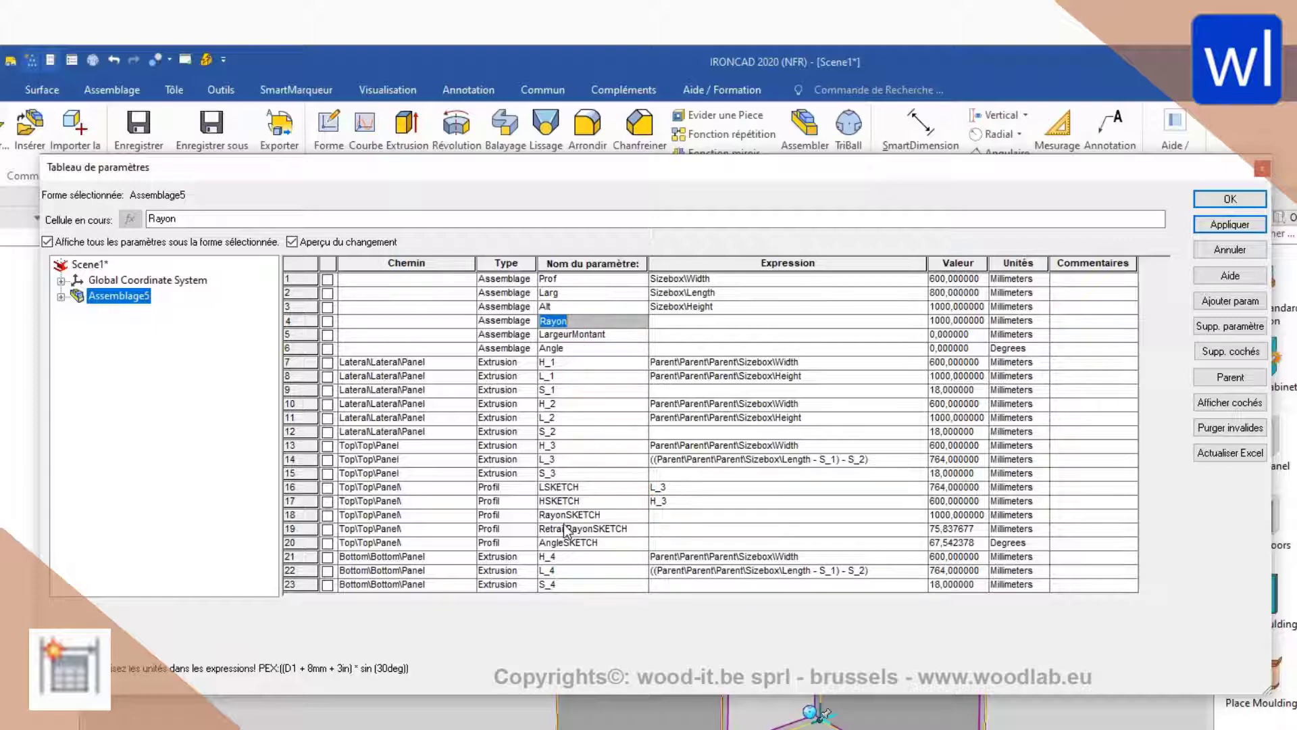
{"action": "left_click", "coordinate": [673, 516]}
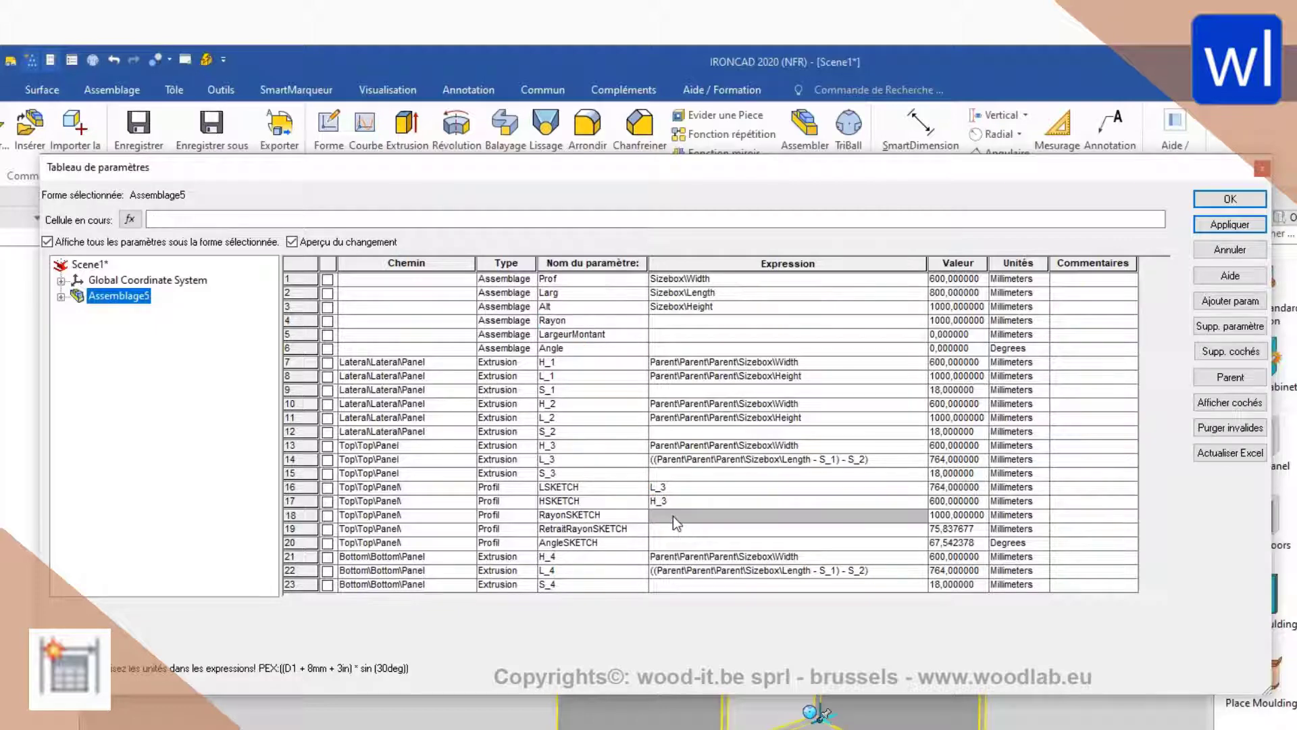
{"action": "key", "text": "ctrl+v"}
{"action": "left_click", "coordinate": [881, 530]}
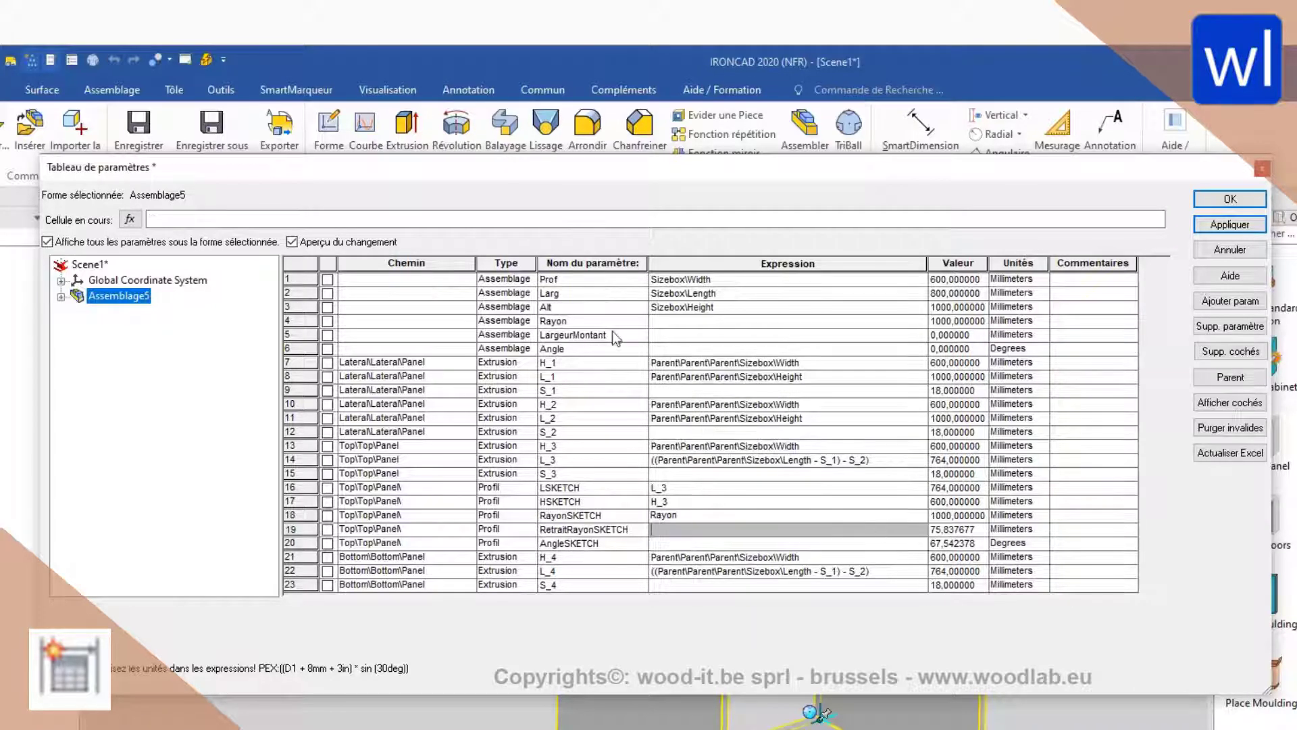
Step: Set the expression of the assembly's Angle parameter to AngleSKETCH from the Top panel's profile
{"action": "double_click", "coordinate": [629, 544]}
{"action": "key", "text": "ctrl+c"}
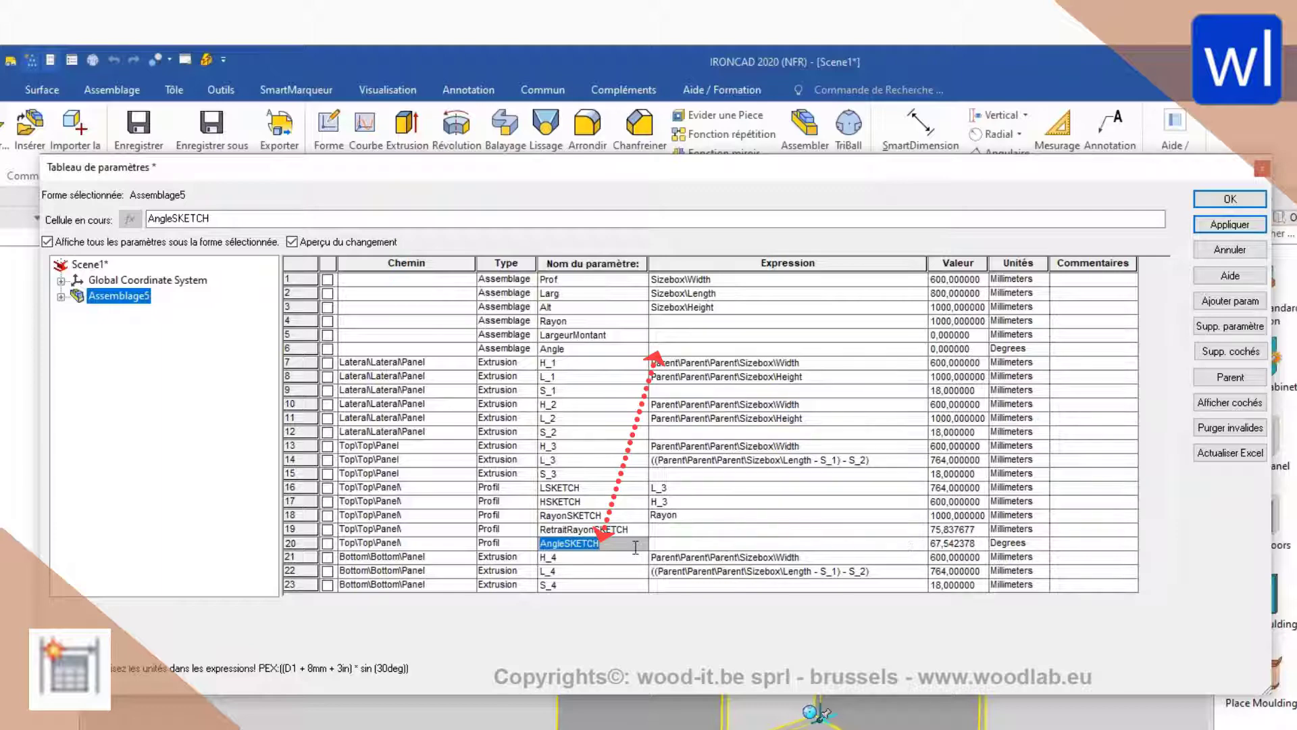
{"action": "left_click", "coordinate": [720, 349]}
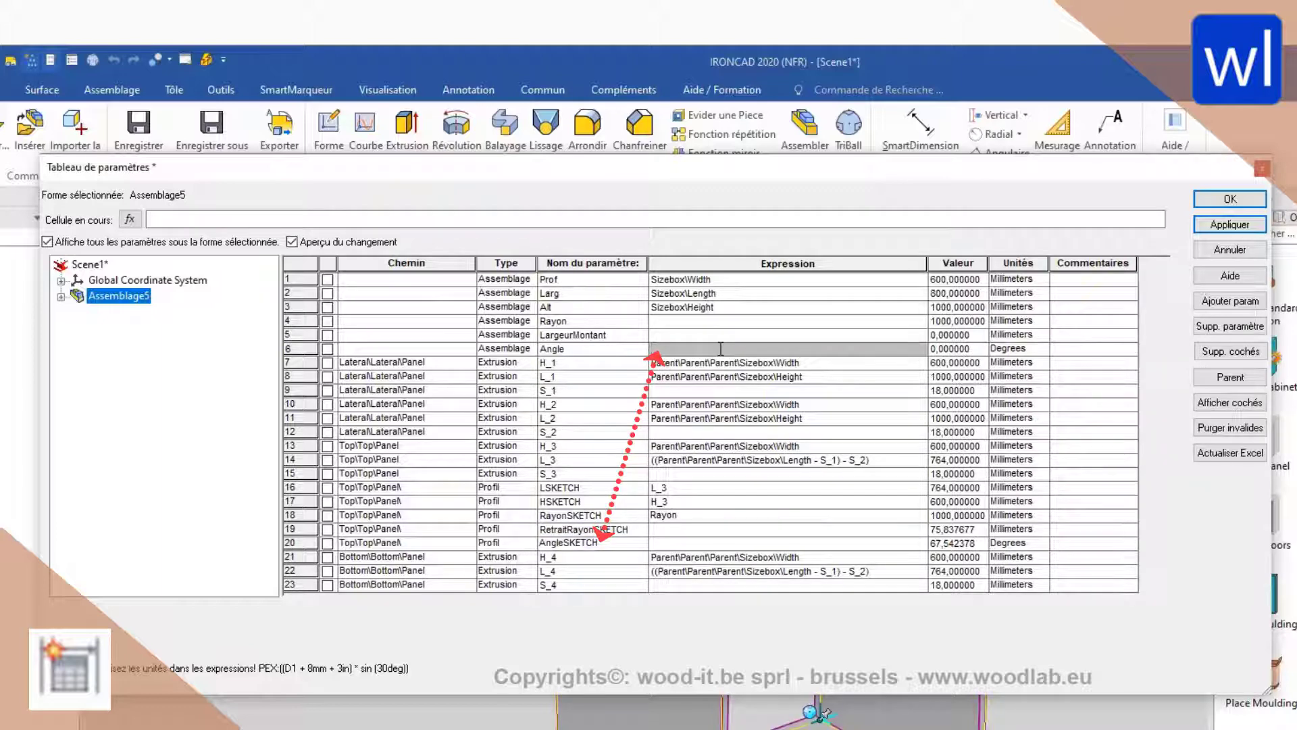
{"action": "key", "text": "ctrl+v"}
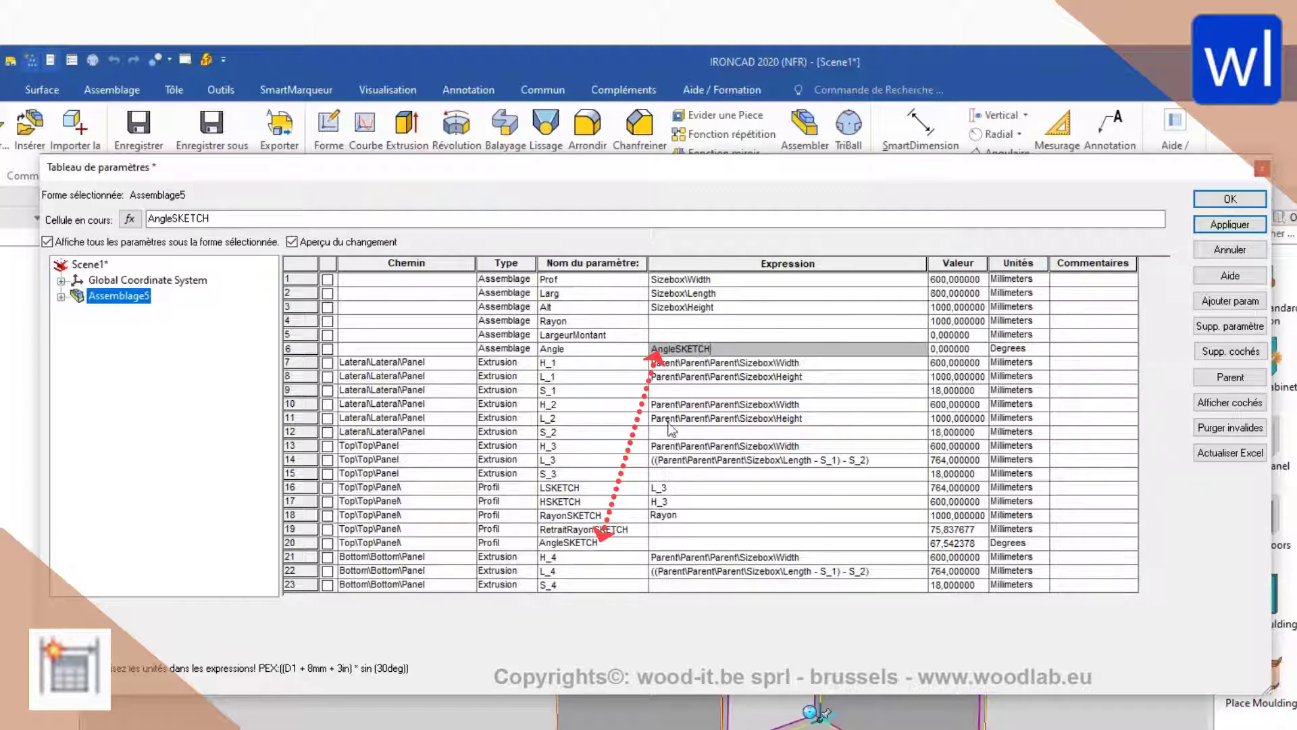
{"action": "left_click", "coordinate": [710, 529]}
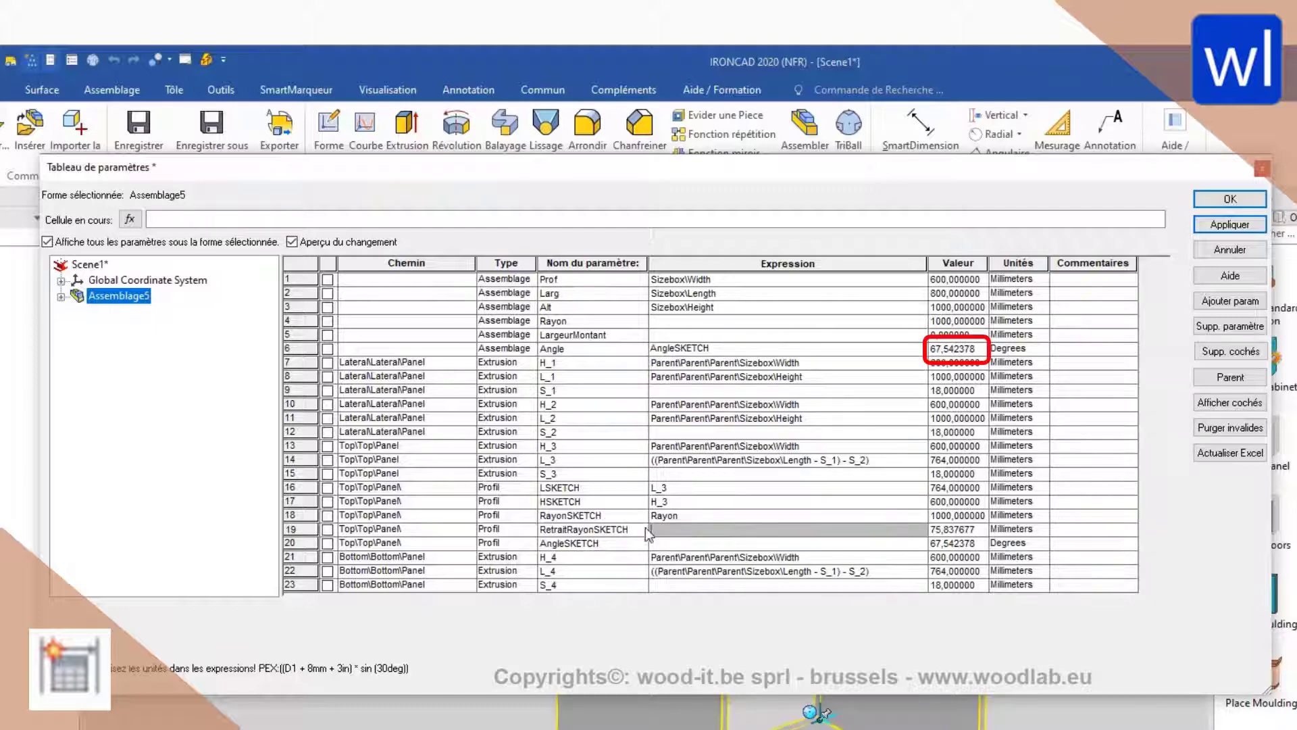
Step: Set the LargeurMontant expression to HSKETCH - RetraitRayonSKETCH, apply the parameter table changes and close the table
{"action": "left_click", "coordinate": [646, 336]}
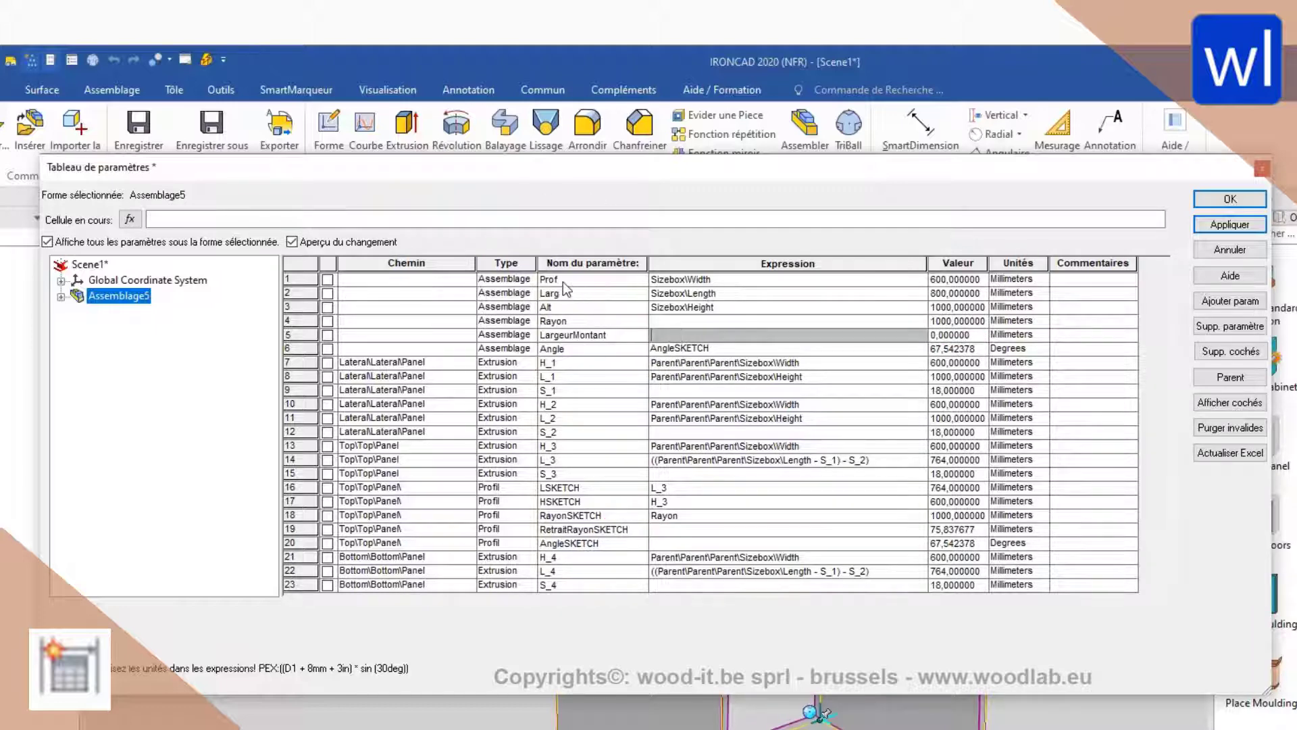
{"action": "left_click", "coordinate": [585, 500]}
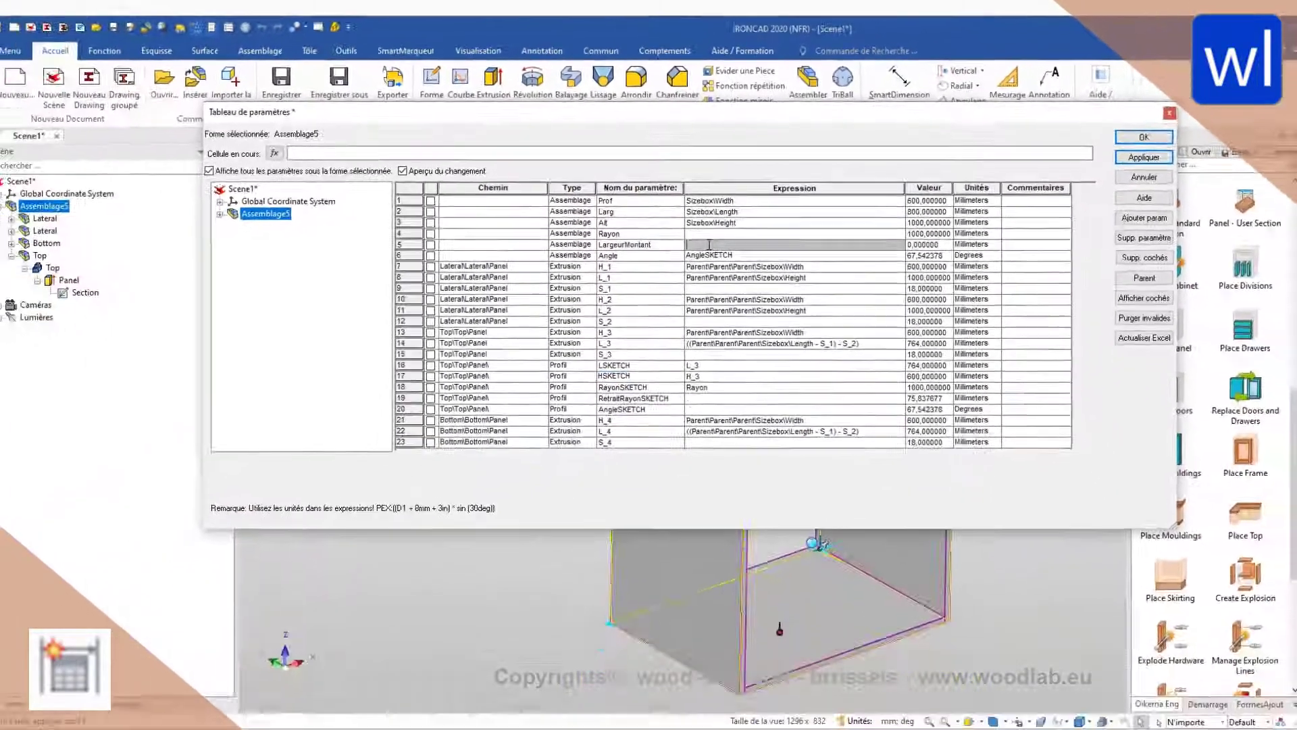
{"action": "type", "text": "HSKETCH"}
{"action": "type", "text": "- Ret"}
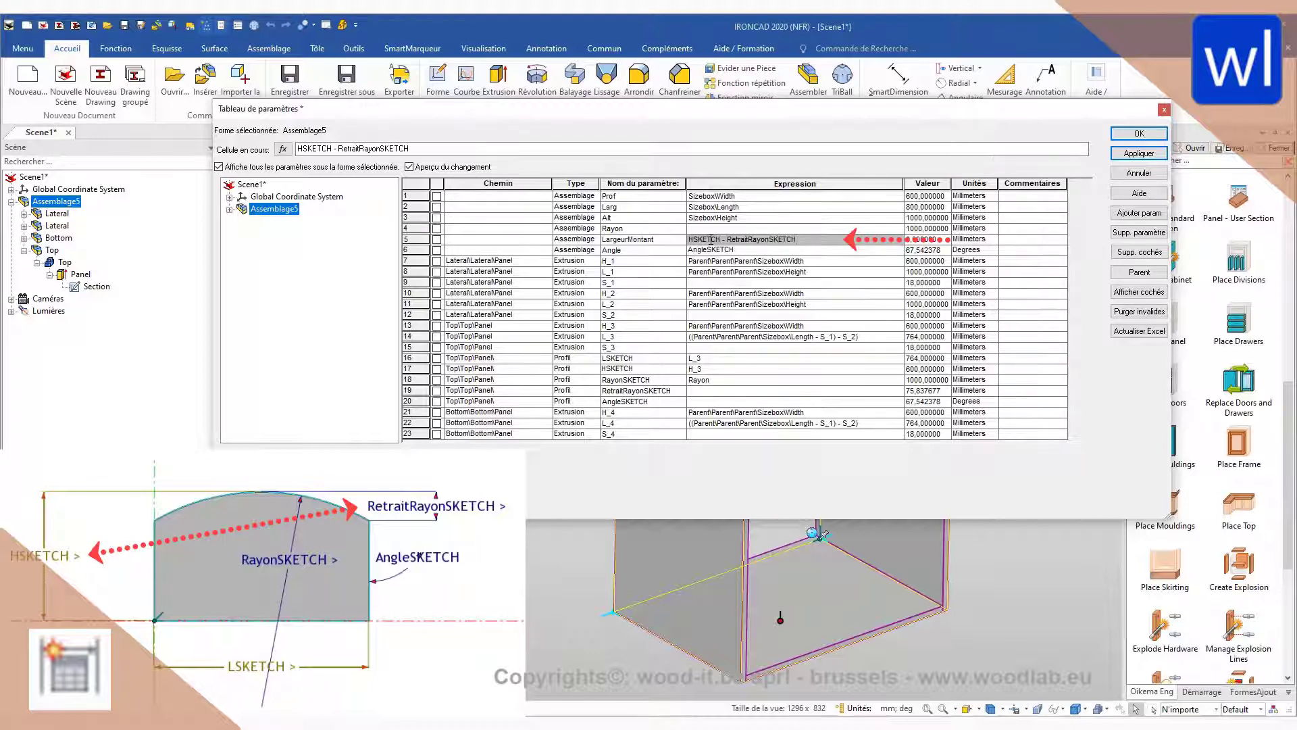
{"action": "left_click_drag", "start_coordinate": [799, 240], "coordinate": [727, 240]}
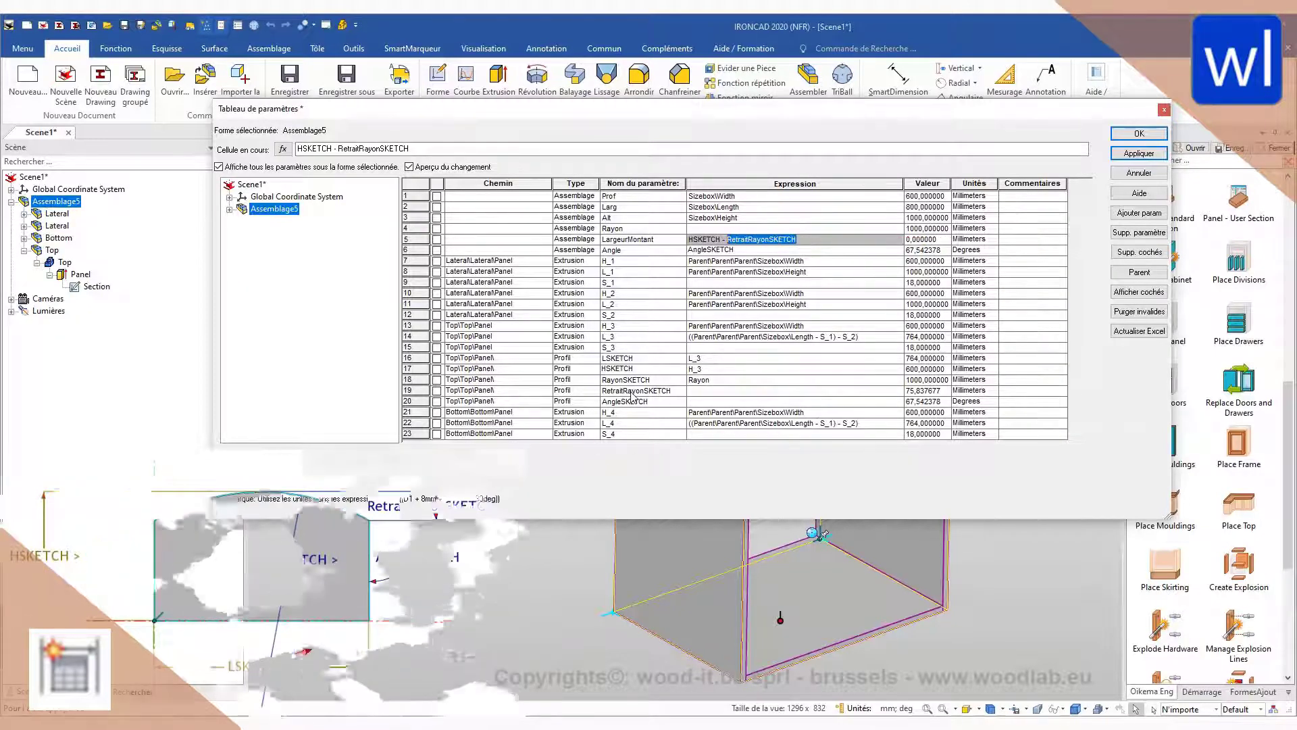
{"action": "key", "text": "Return"}
{"action": "left_click", "coordinate": [1145, 156]}
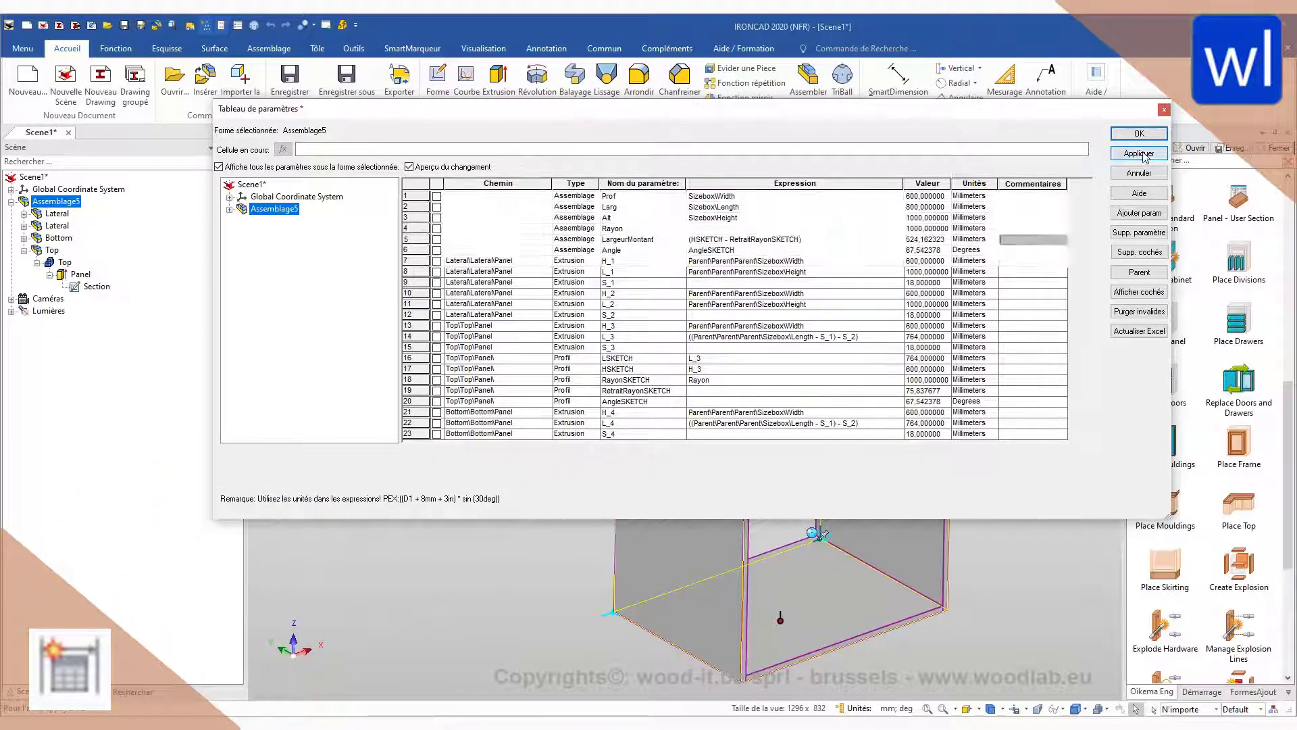
{"action": "left_click", "coordinate": [1139, 133]}
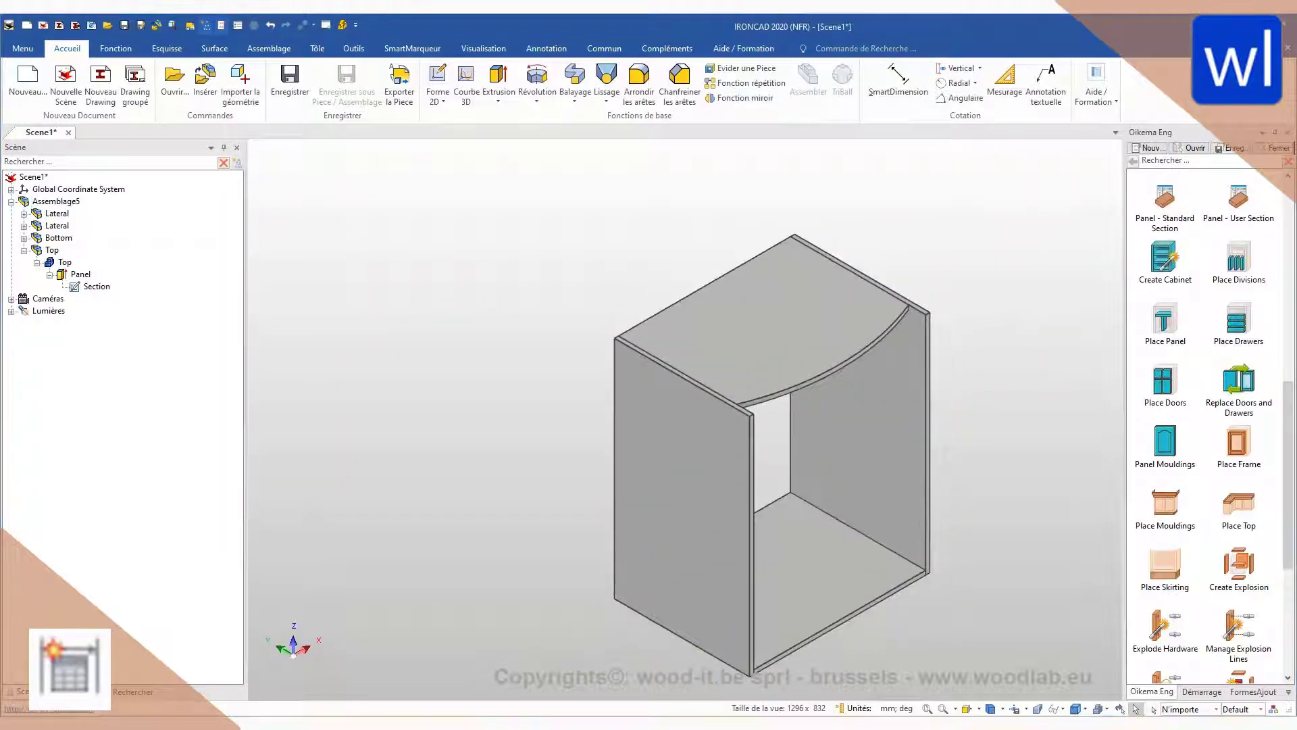
Step: Open the cabinet in the Cabinet Manager and display its cabinet parameters
{"action": "left_click", "coordinate": [839, 465]}
{"action": "right_click", "coordinate": [840, 465]}
{"action": "left_click", "coordinate": [935, 563]}
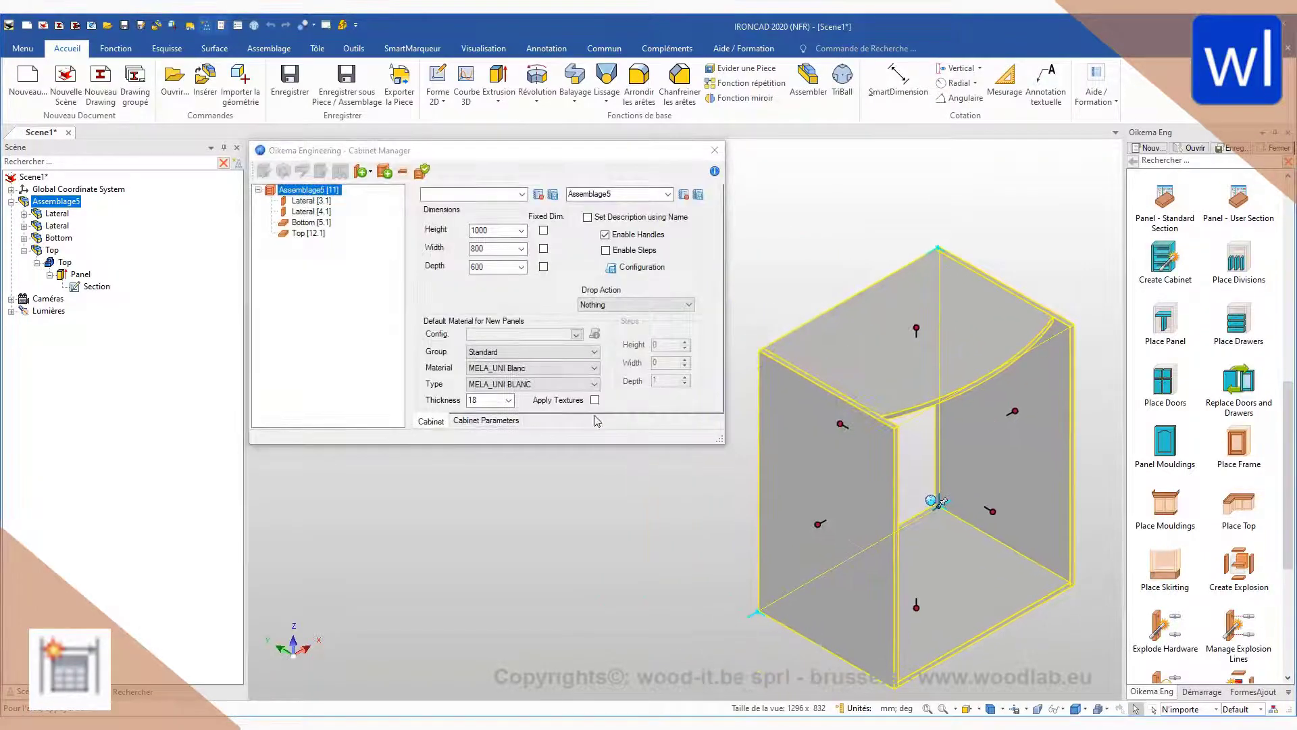
{"action": "left_click", "coordinate": [498, 420]}
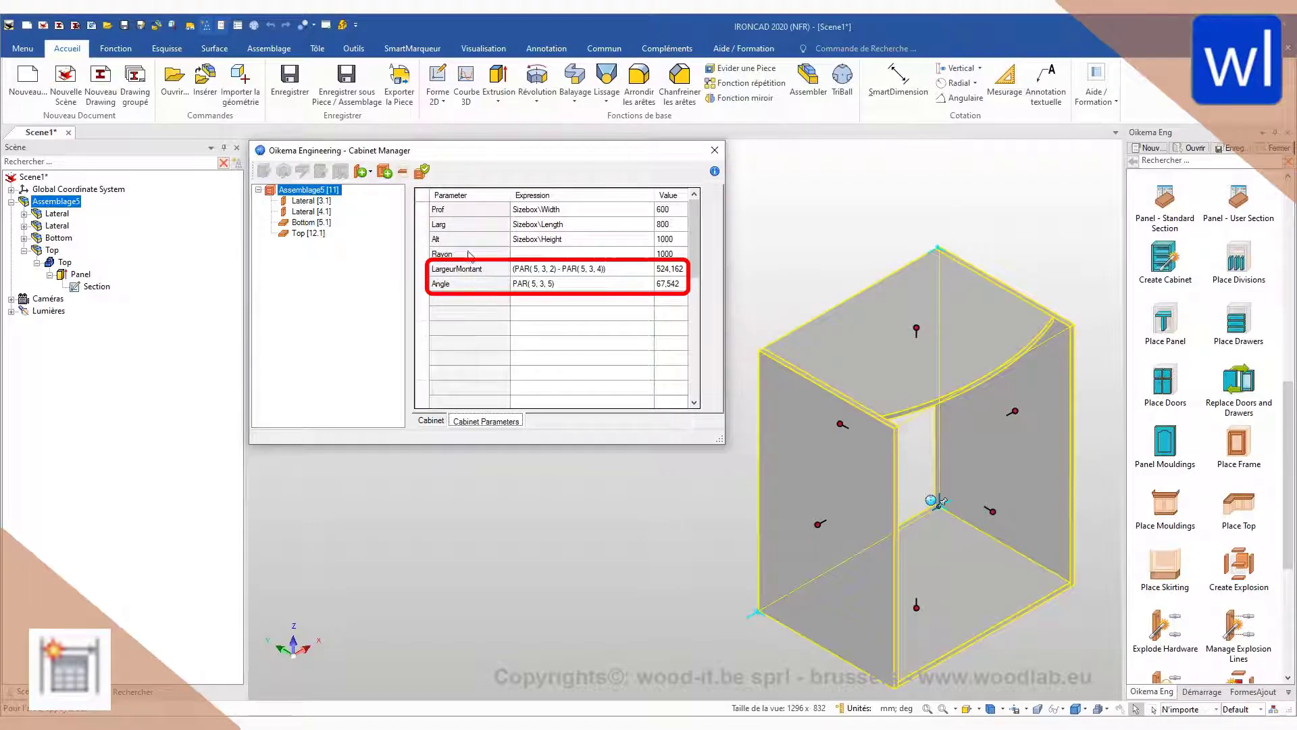
Step: Replace the Prof link in the H dimension of panel Lateral [3.1] with the cabinet parameter LargeurMontant
{"action": "left_click", "coordinate": [325, 202]}
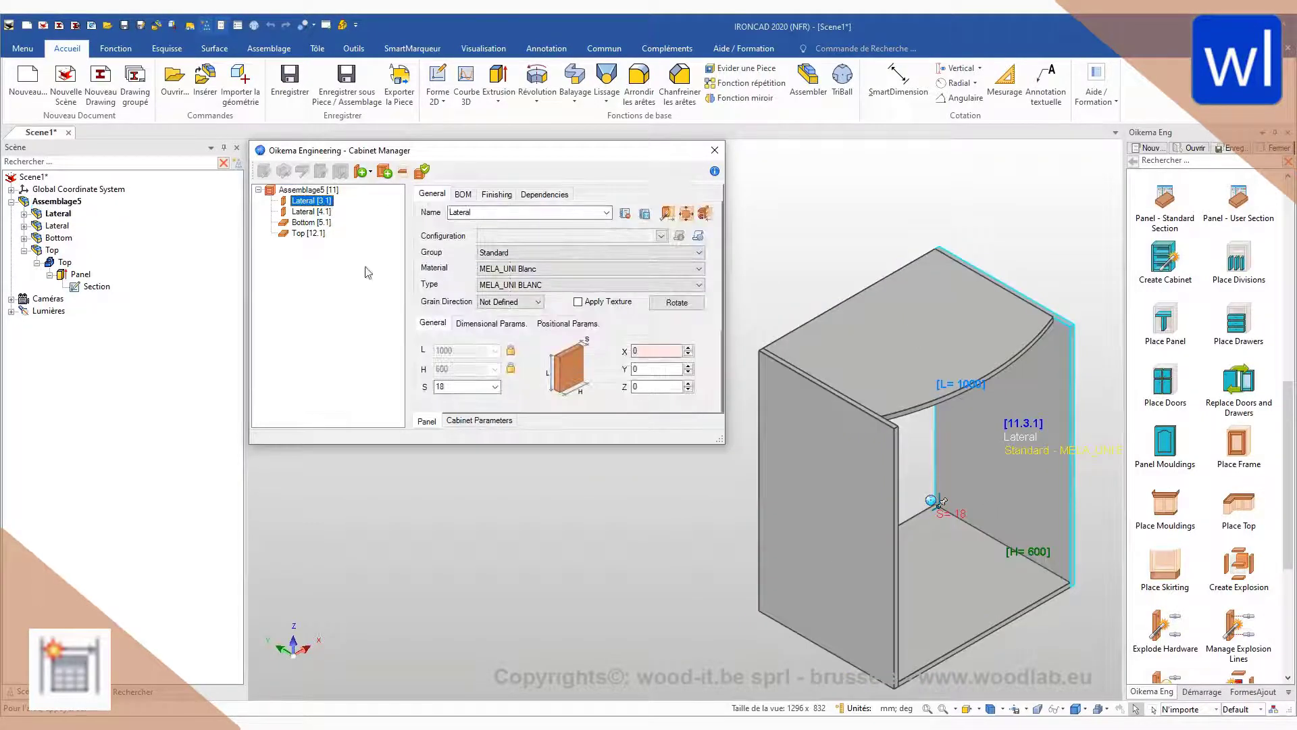
{"action": "left_click", "coordinate": [485, 323]}
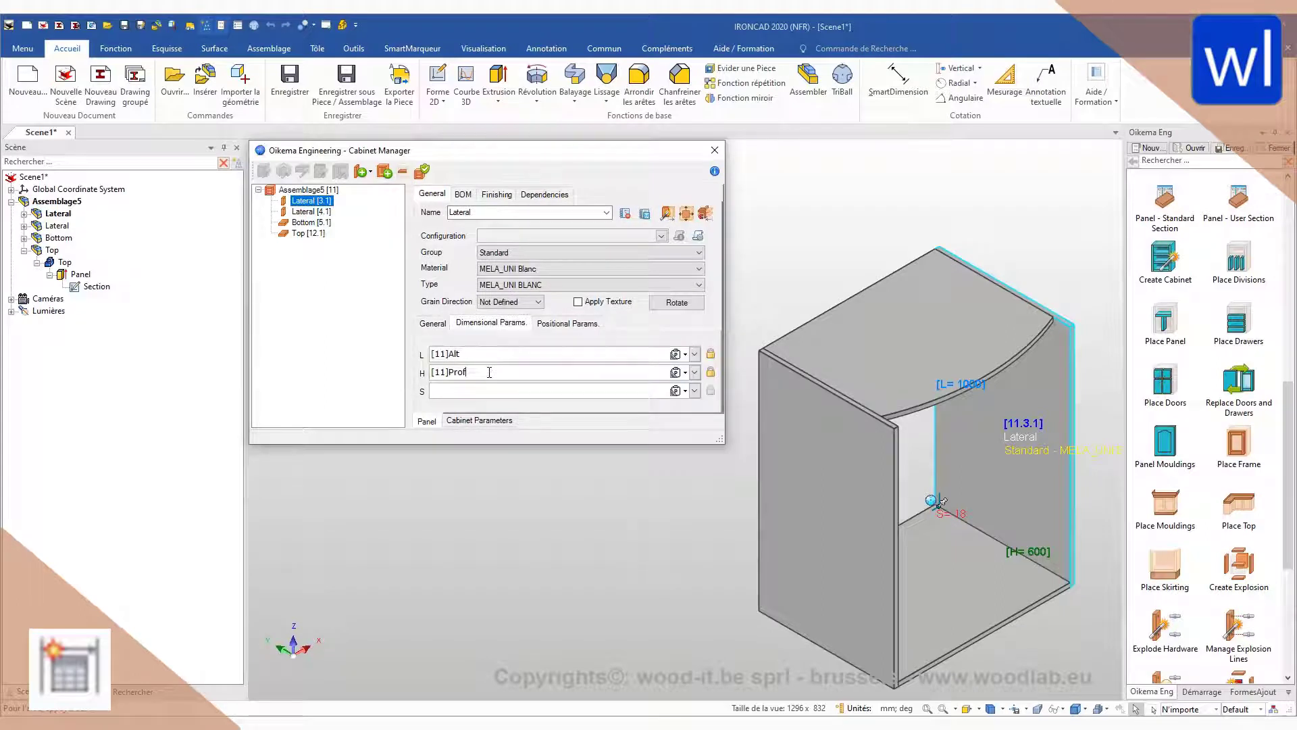
{"action": "double_click", "coordinate": [463, 371]}
{"action": "key", "text": "Delete"}
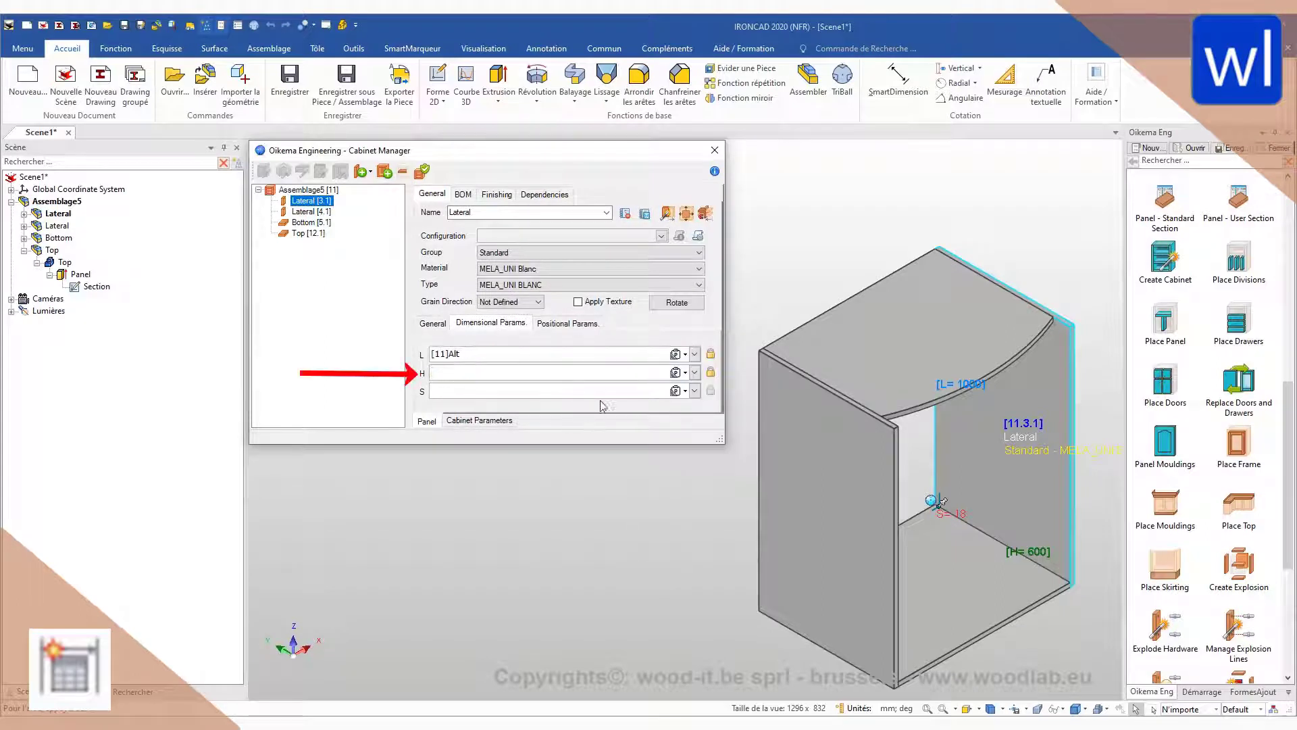
{"action": "left_click", "coordinate": [685, 372]}
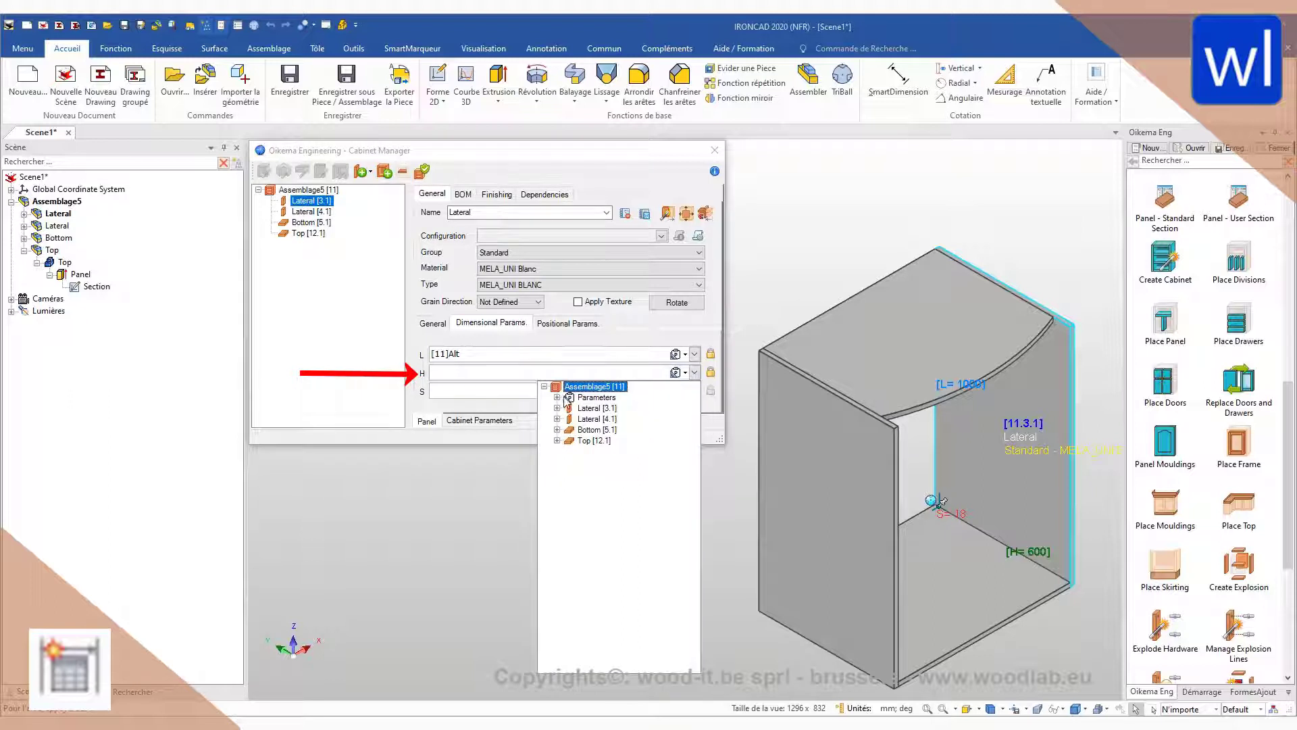
{"action": "left_click", "coordinate": [557, 398]}
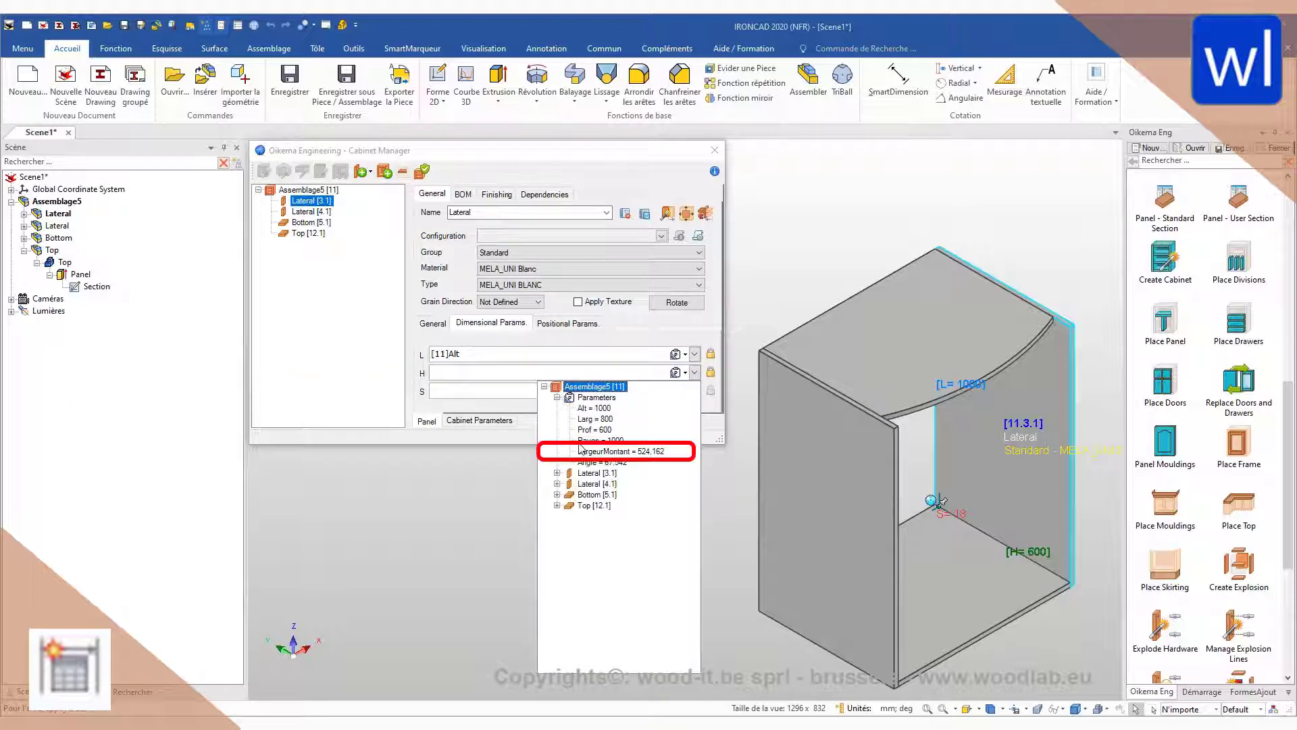
{"action": "left_click", "coordinate": [605, 454]}
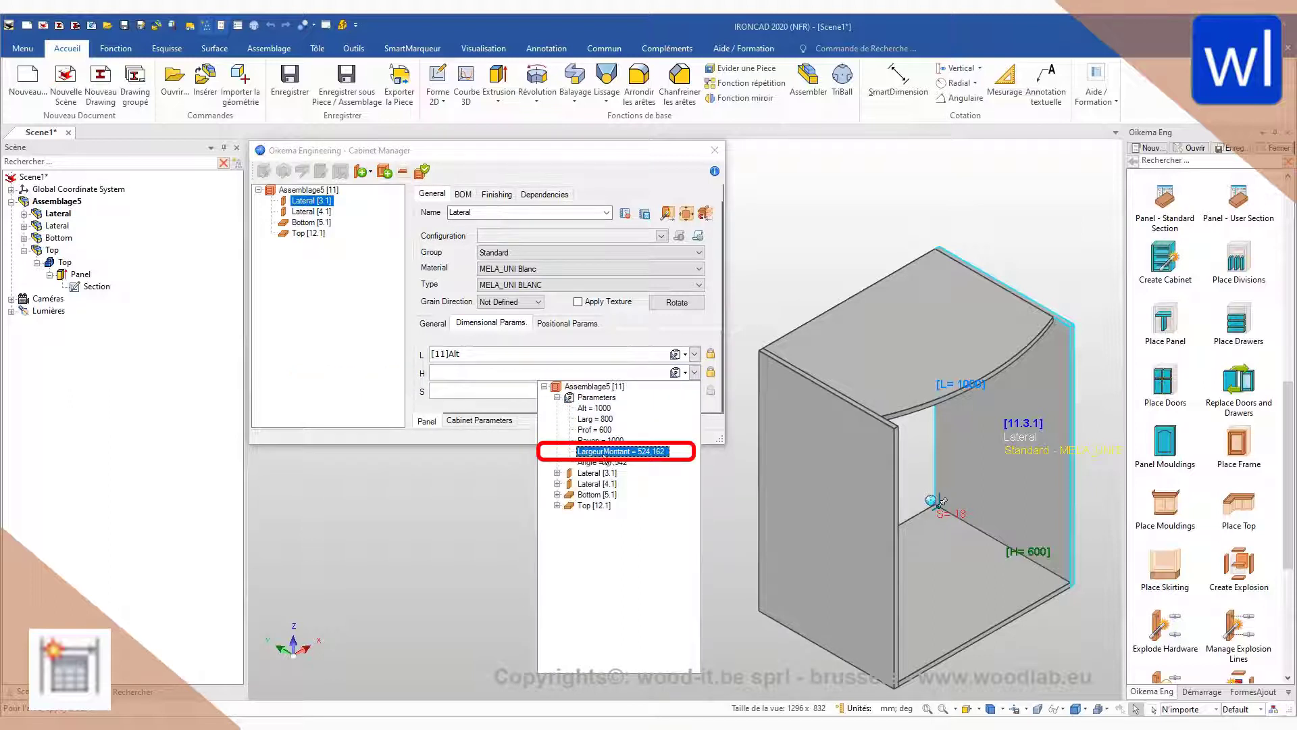
{"action": "left_click", "coordinate": [652, 454]}
{"action": "left_click", "coordinate": [550, 392]}
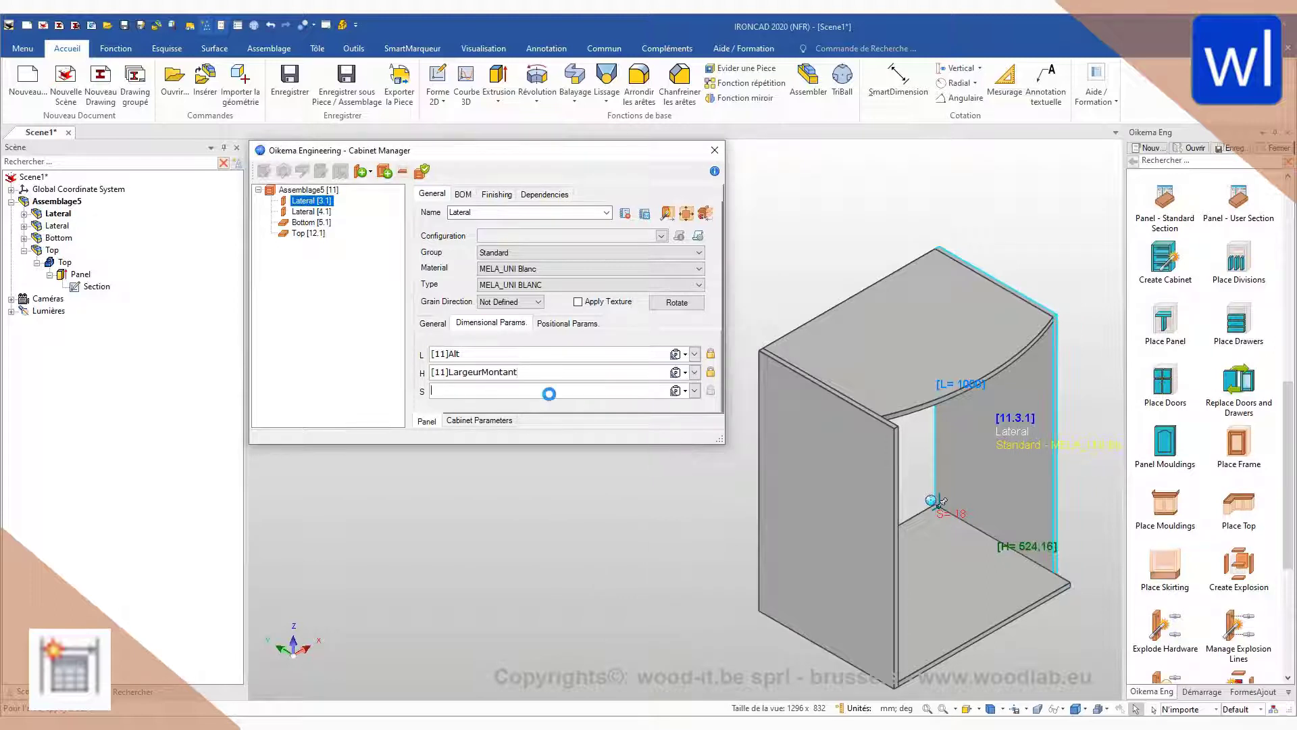
Step: Reuse the [11]LargeurMontant expression for the H dimension of Lateral [4.1] and the Bottom panel, and close the Cabinet Manager
{"action": "left_click_drag", "start_coordinate": [540, 373], "coordinate": [429, 376]}
{"action": "key", "text": "ctrl+c"}
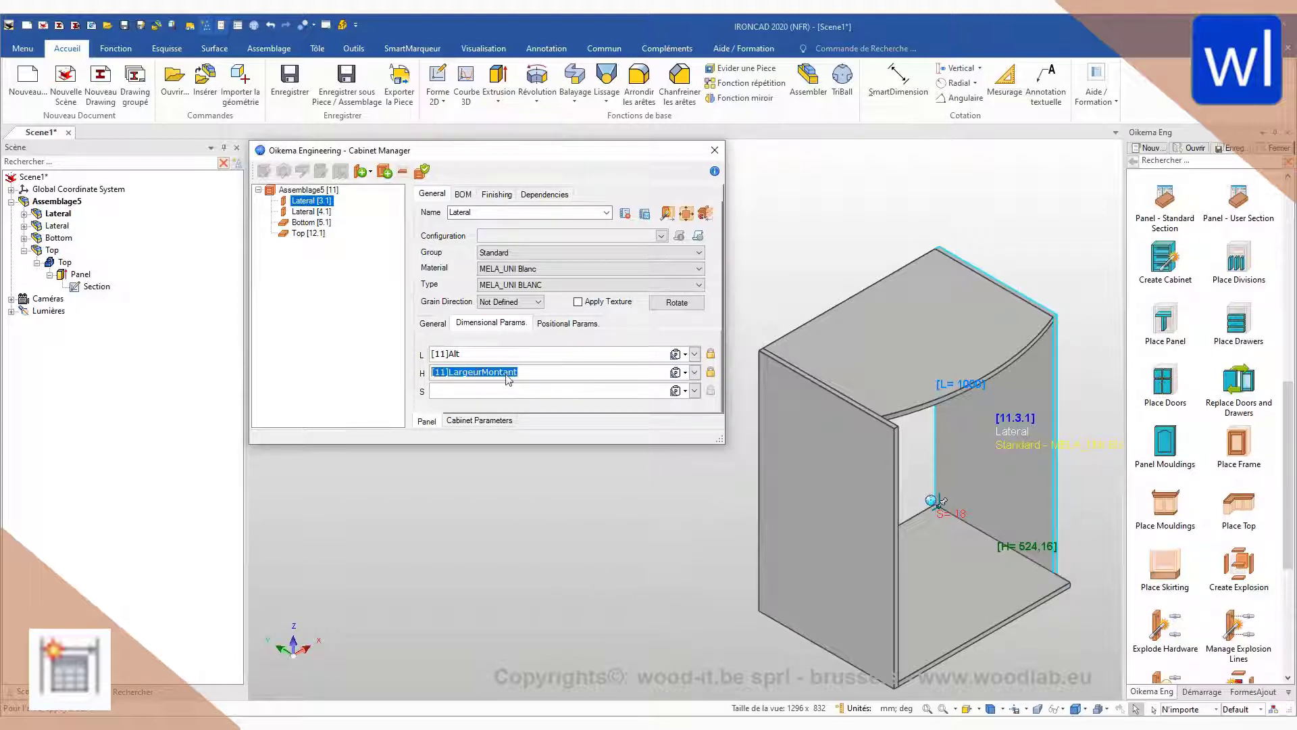
{"action": "left_click", "coordinate": [311, 222]}
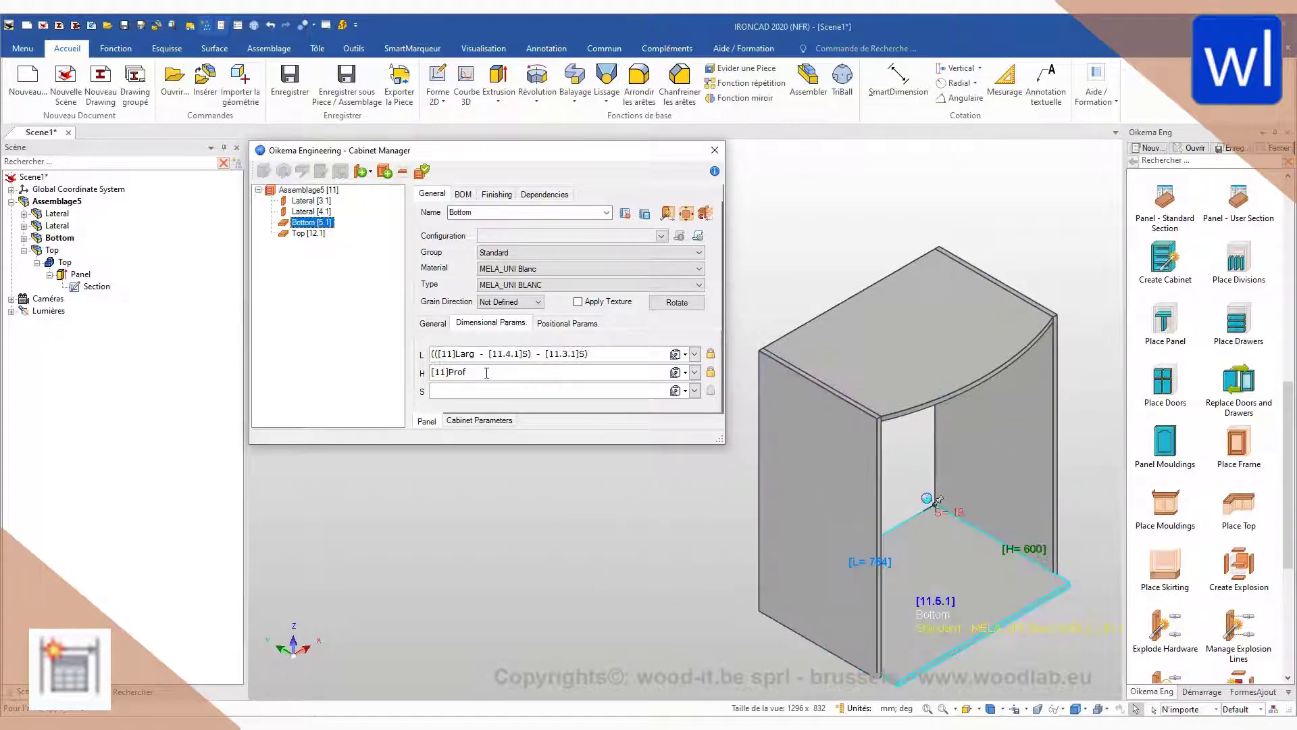
{"action": "left_click_drag", "start_coordinate": [487, 373], "coordinate": [429, 374]}
{"action": "key", "text": "ctrl+v"}
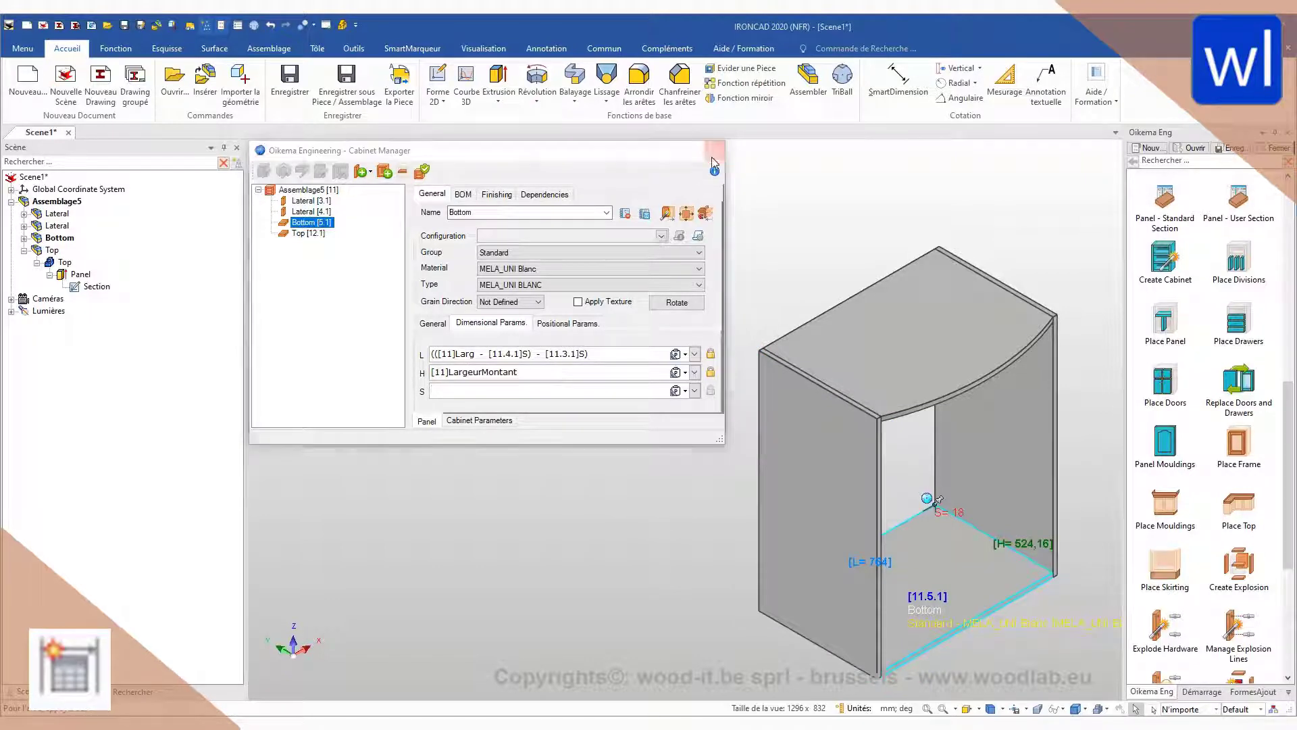
{"action": "left_click", "coordinate": [713, 158]}
Step: Stretch the cabinet's width to about 1217 mm and inspect the dimensions of the Top panel's section
{"action": "middle_click_drag", "start_coordinate": [992, 510], "coordinate": [802, 611]}
{"action": "scroll", "coordinate": [802, 611], "scroll_direction": "up", "scroll_amount": 5}
{"action": "middle_click_drag", "start_coordinate": [768, 440], "coordinate": [744, 391]}
{"action": "key", "text": "F8"}
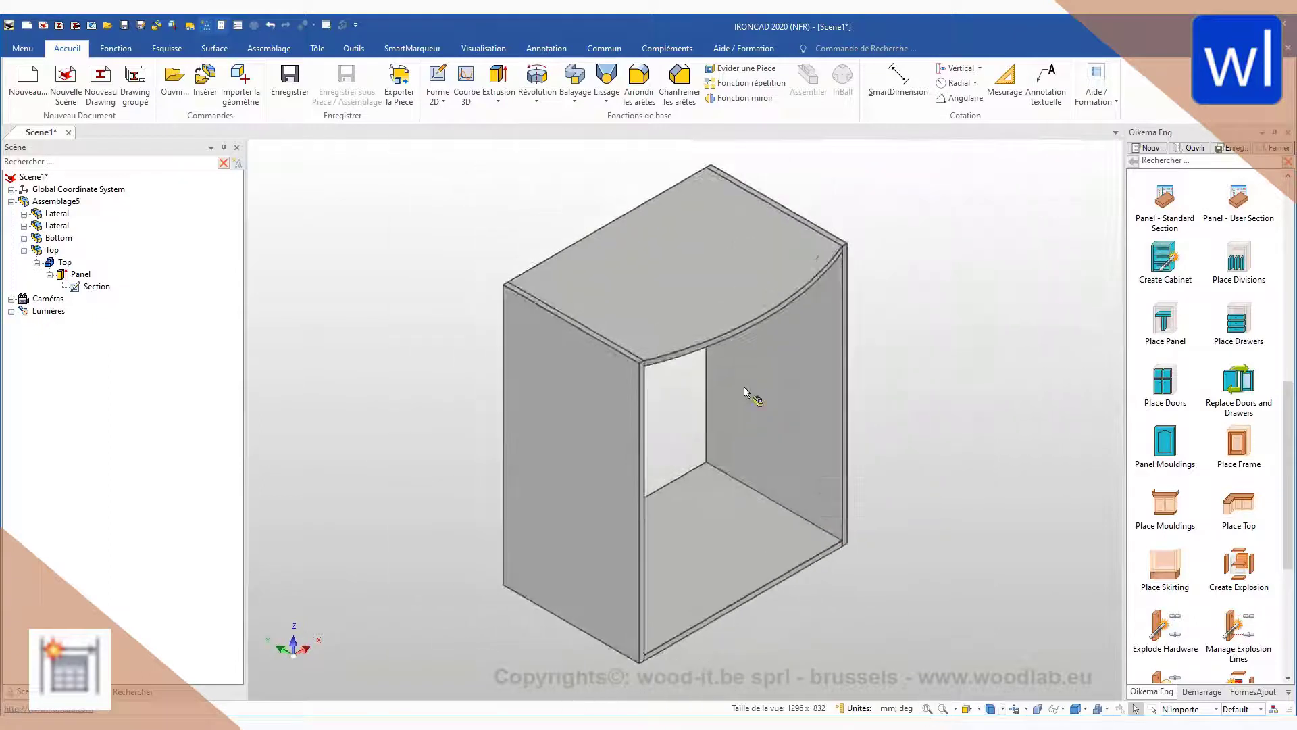
{"action": "left_click", "coordinate": [744, 391]}
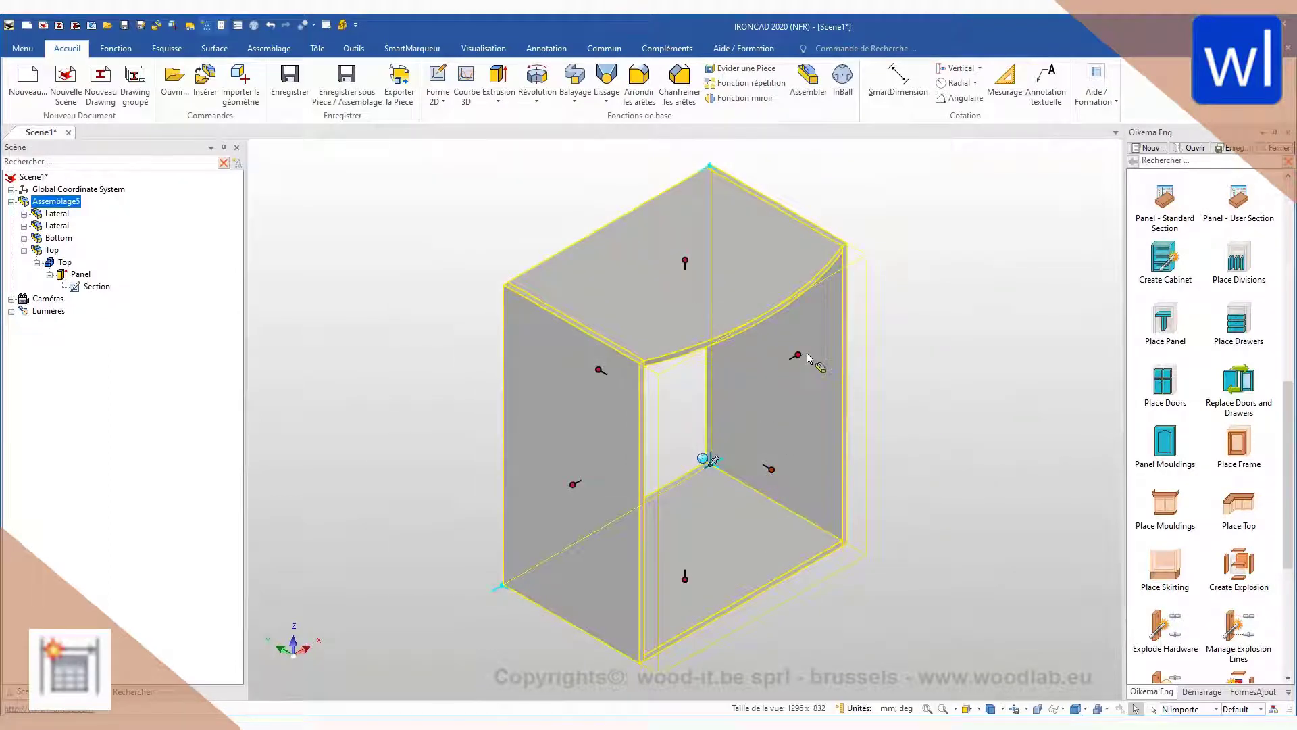
{"action": "left_click_drag", "start_coordinate": [804, 350], "coordinate": [950, 307]}
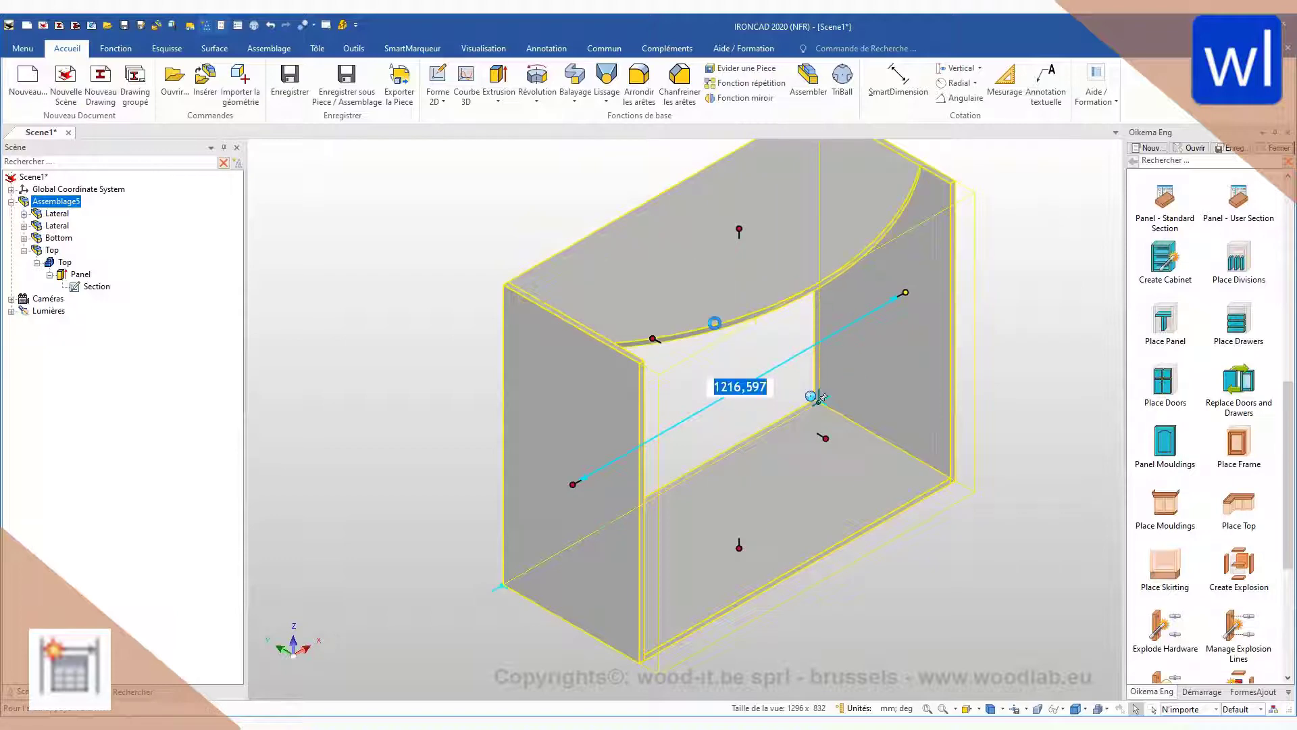
{"action": "key", "text": "F8"}
{"action": "scroll", "coordinate": [891, 334], "scroll_direction": "down", "scroll_amount": 1}
{"action": "left_click", "coordinate": [890, 333]}
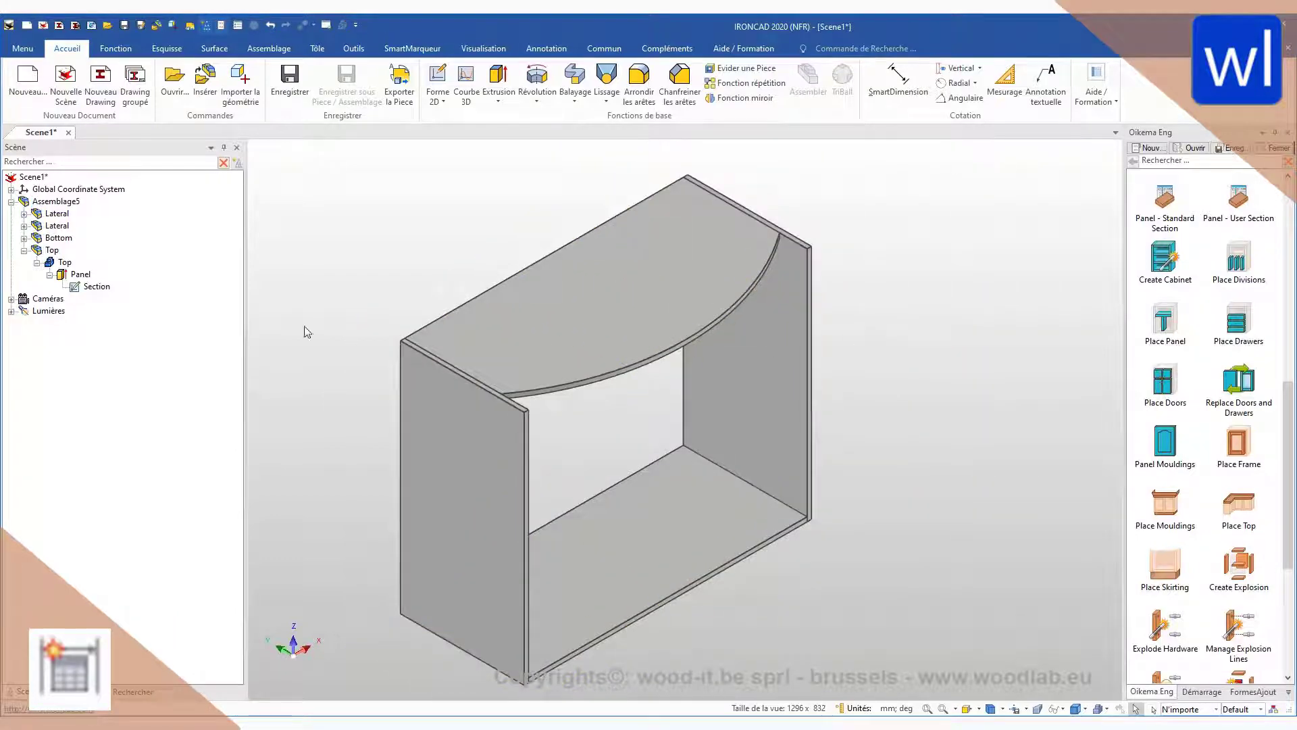
{"action": "left_click", "coordinate": [96, 286]}
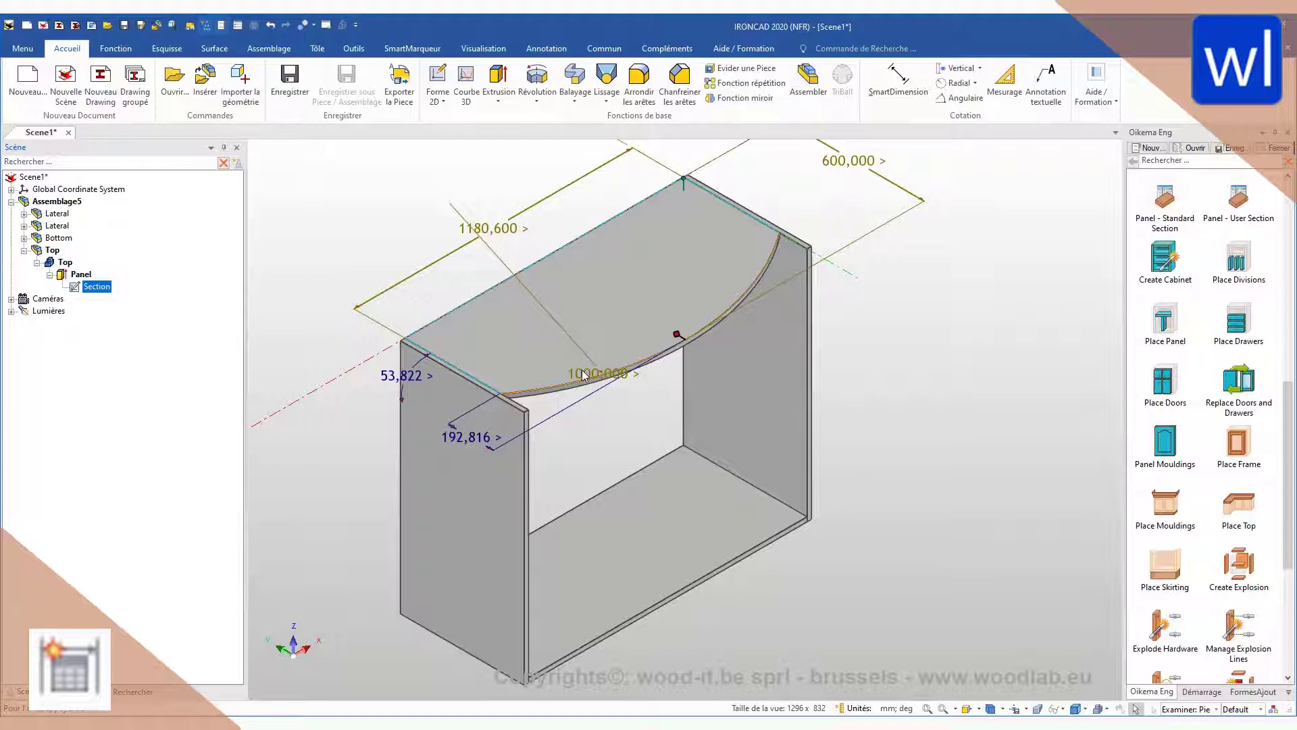
{"action": "left_click", "coordinate": [909, 558]}
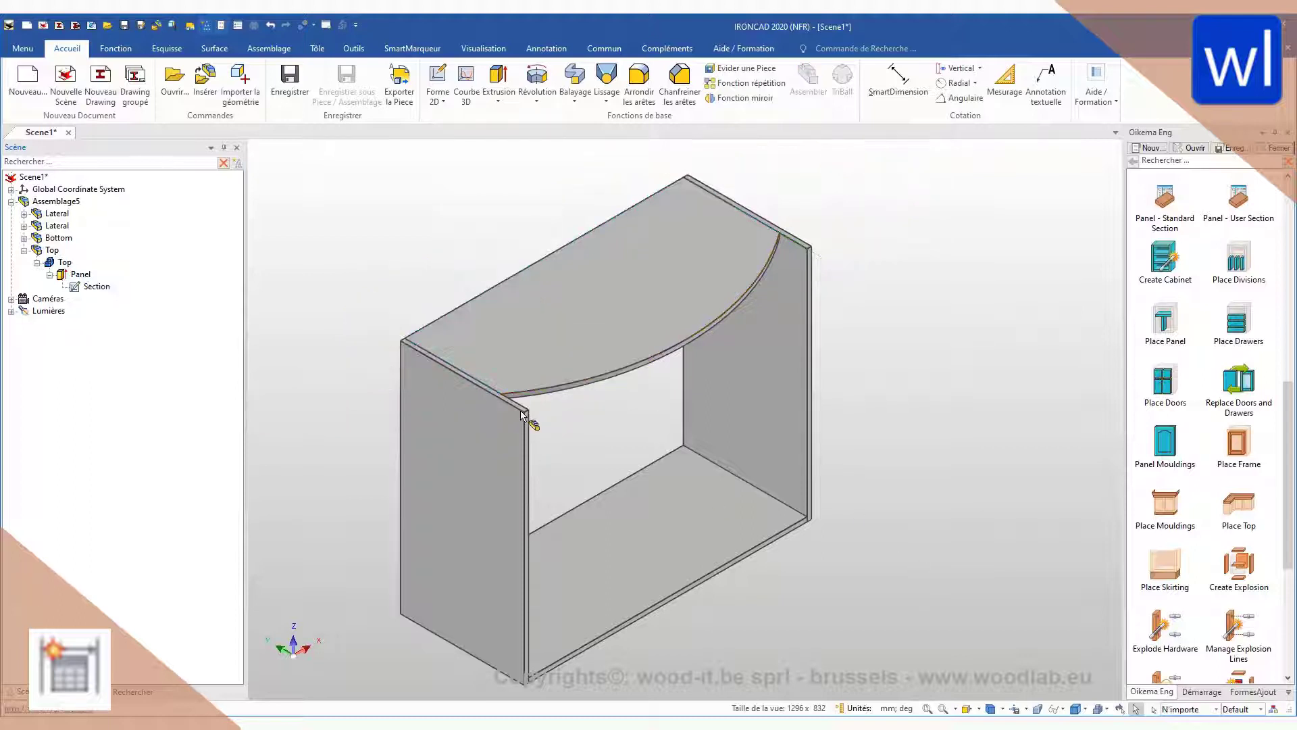
Step: Stretch the cabinet's depth to about 985 mm
{"action": "left_click", "coordinate": [709, 507]}
{"action": "left_click_drag", "start_coordinate": [691, 477], "coordinate": [780, 531]}
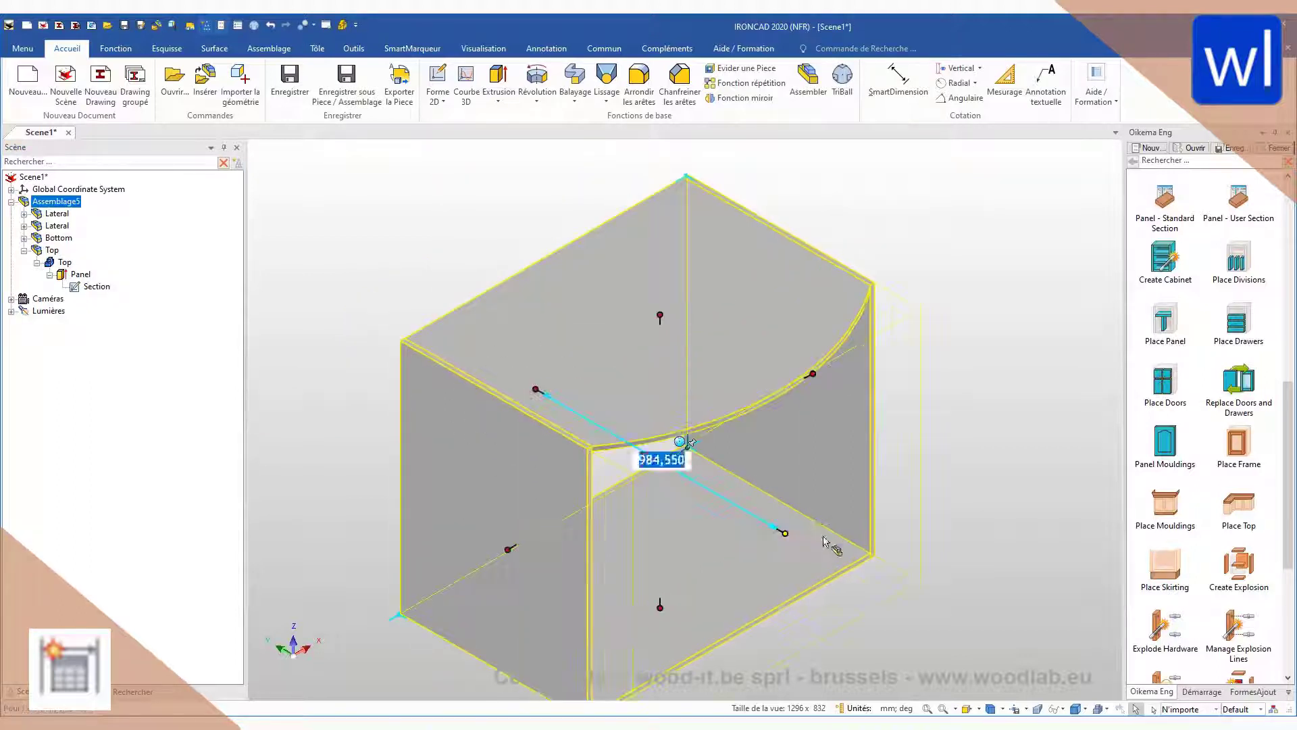
{"action": "scroll", "coordinate": [828, 543], "scroll_direction": "down", "scroll_amount": 3}
{"action": "left_click", "coordinate": [828, 543]}
Step: Reduce the cabinet's depth and width and deselect the assembly
{"action": "left_click", "coordinate": [666, 434]}
{"action": "left_click_drag", "start_coordinate": [757, 486], "coordinate": [687, 433]}
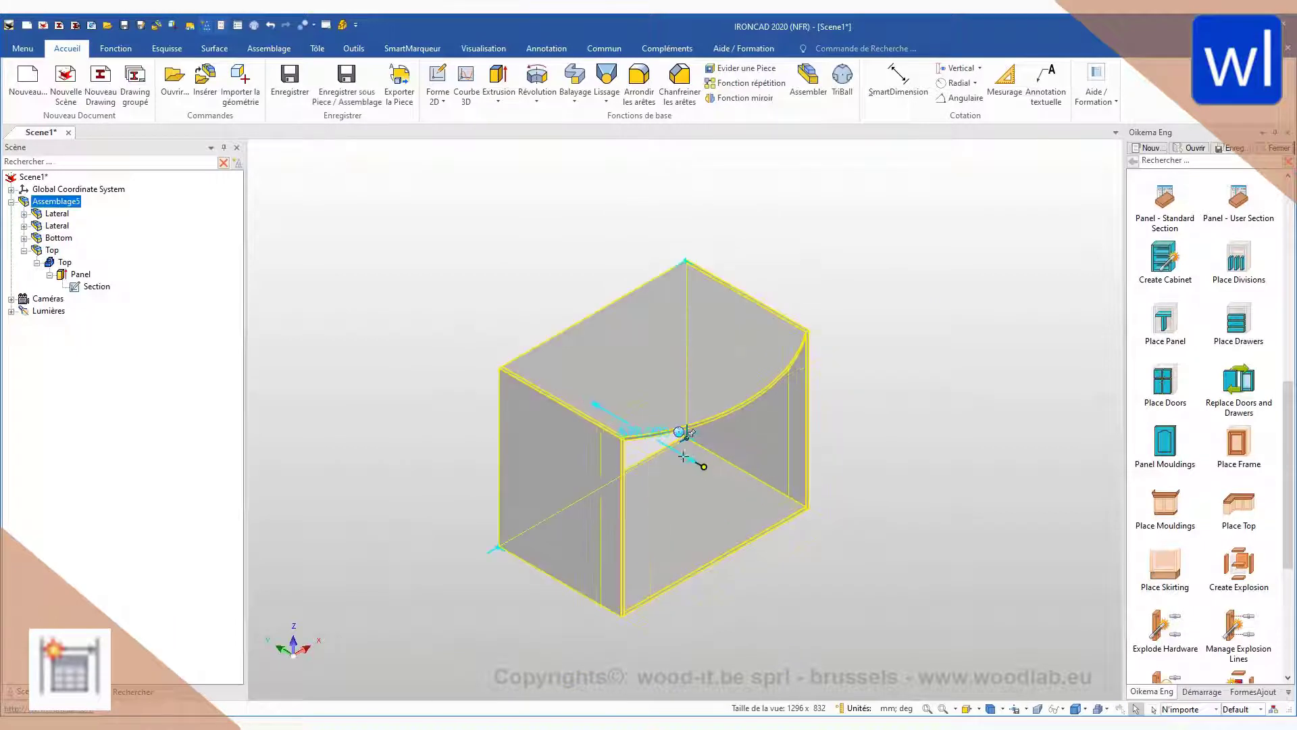
{"action": "key", "text": "Escape"}
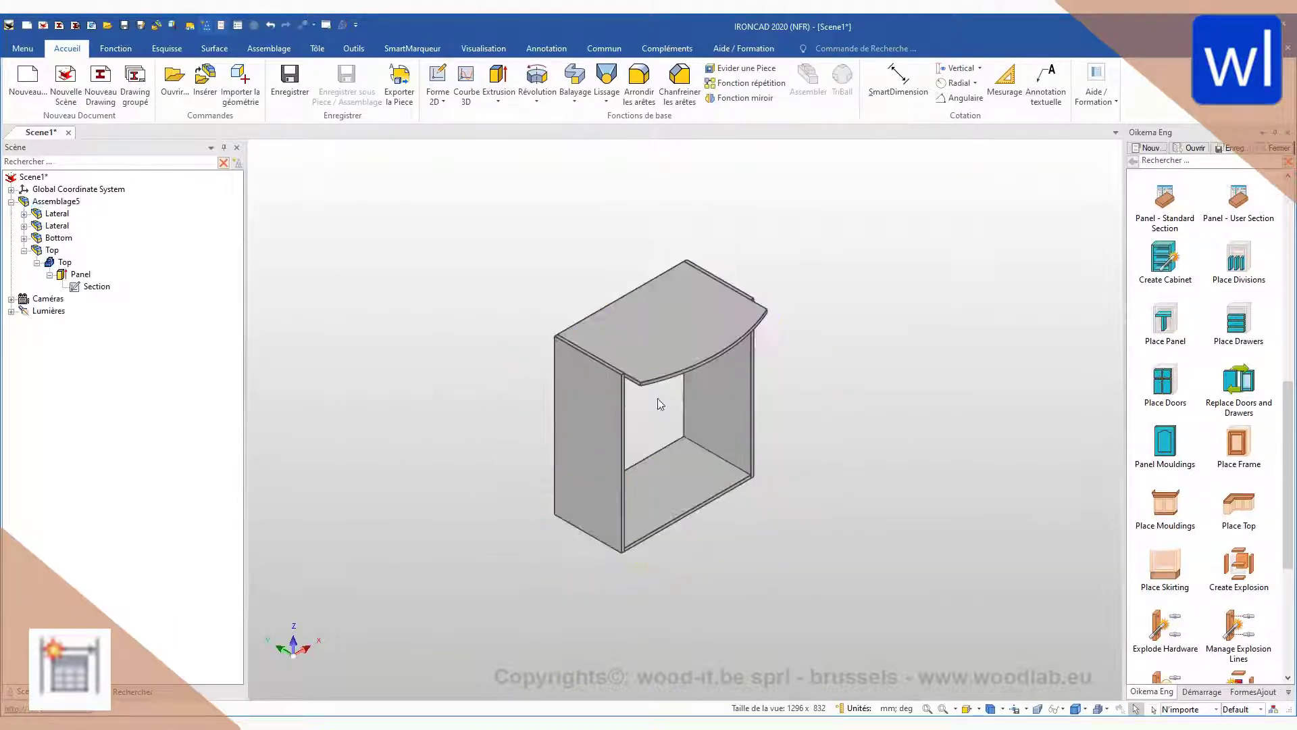
Step: Regenerate the whole cabinet assembly so its panels update to the reduced size
{"action": "left_click", "coordinate": [355, 48]}
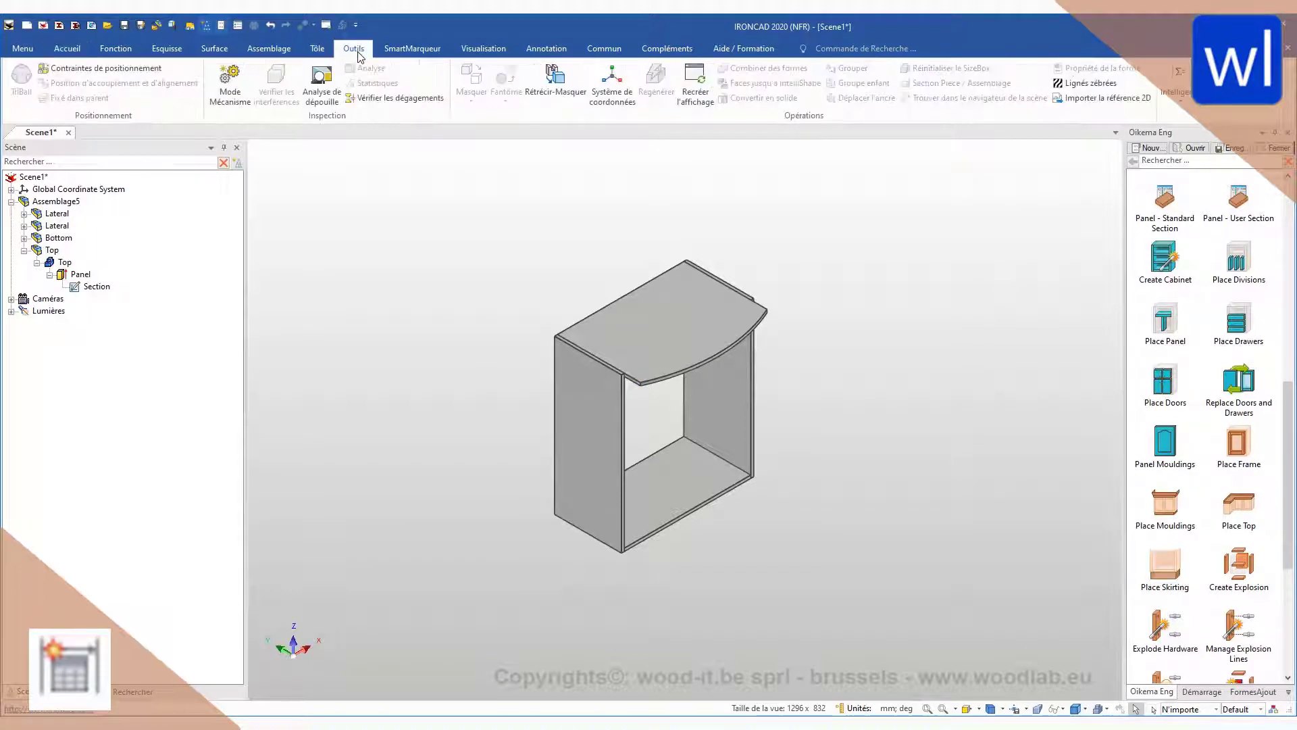
{"action": "left_click", "coordinate": [677, 328]}
{"action": "left_click", "coordinate": [655, 81]}
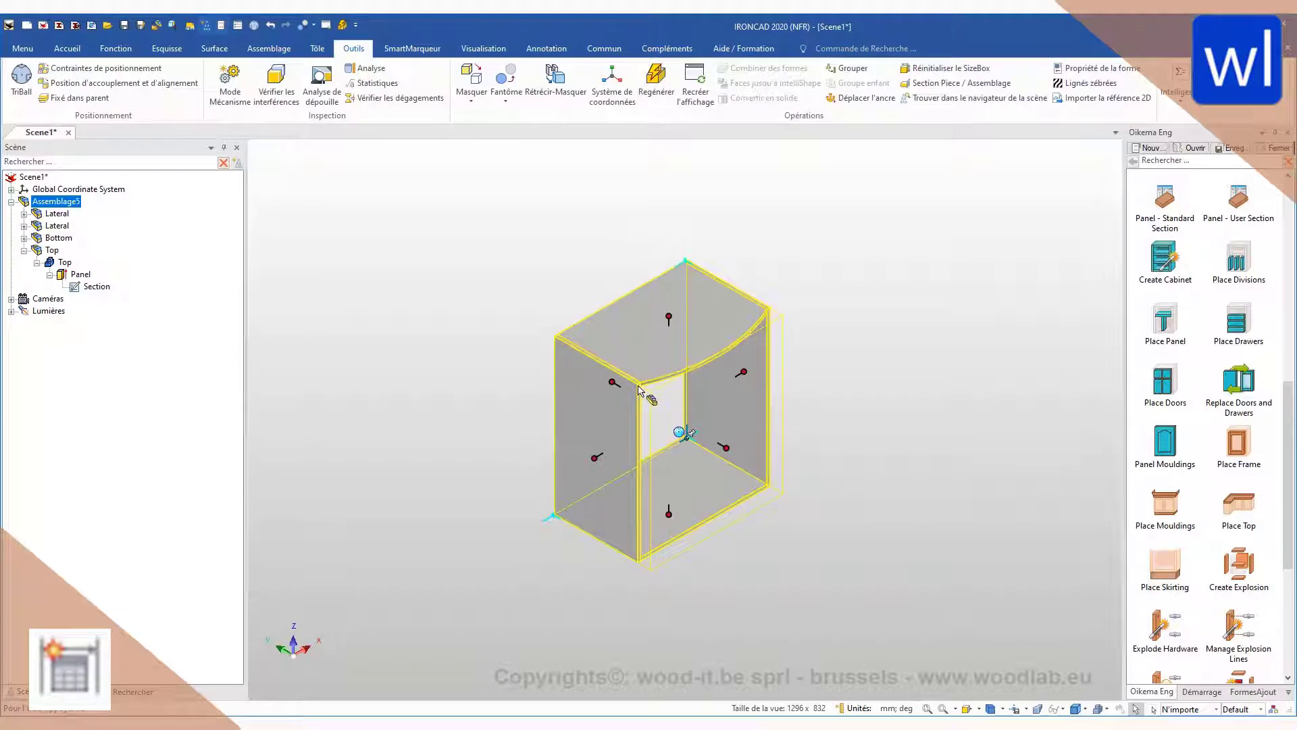
{"action": "scroll", "coordinate": [639, 390], "scroll_direction": "up", "scroll_amount": 3}
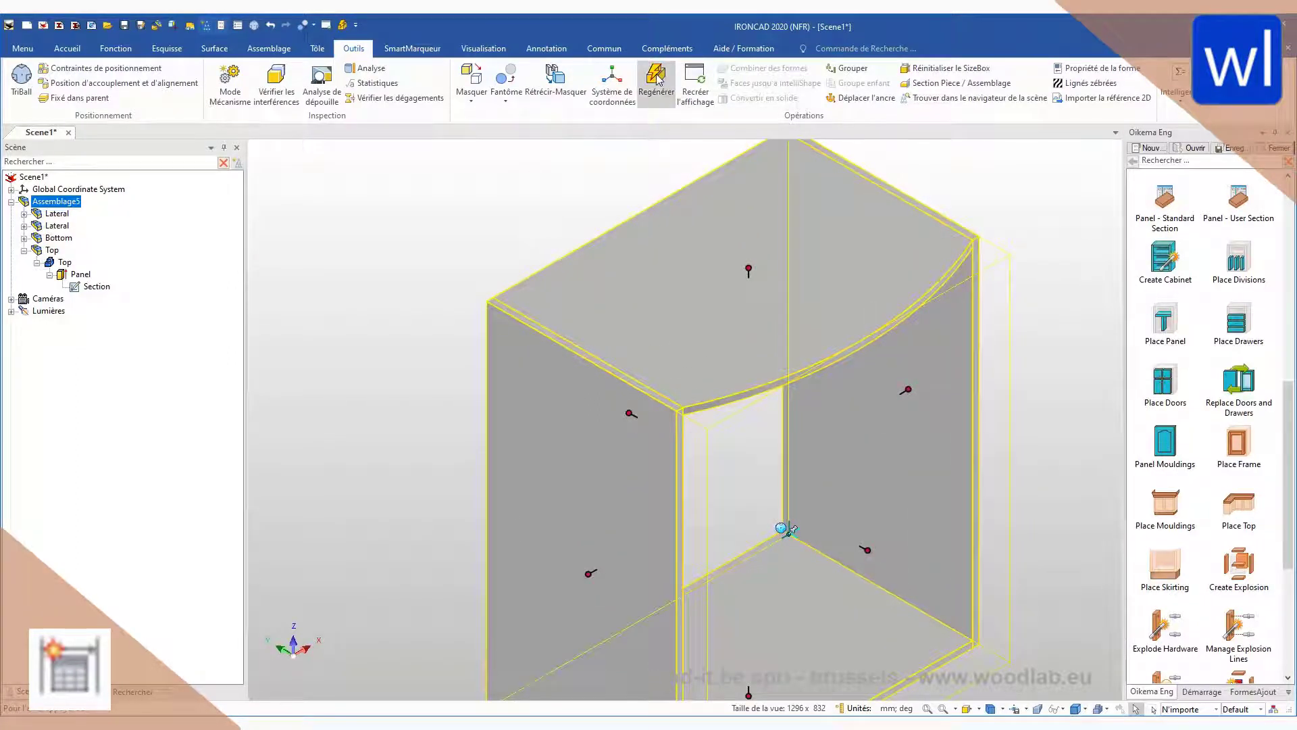
{"action": "left_click", "coordinate": [343, 27]}
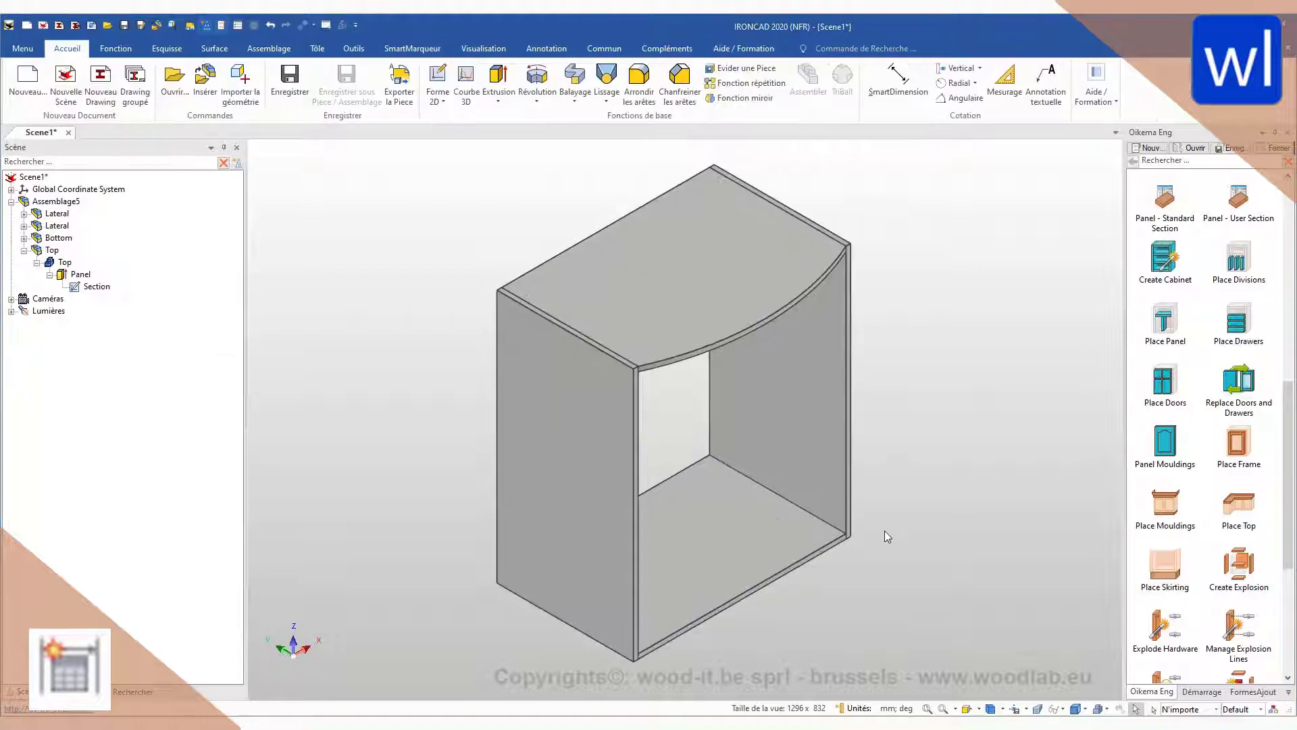
Step: Examine the angle, setback and radius dimensions of the Top panel's section from above
{"action": "left_click", "coordinate": [94, 286]}
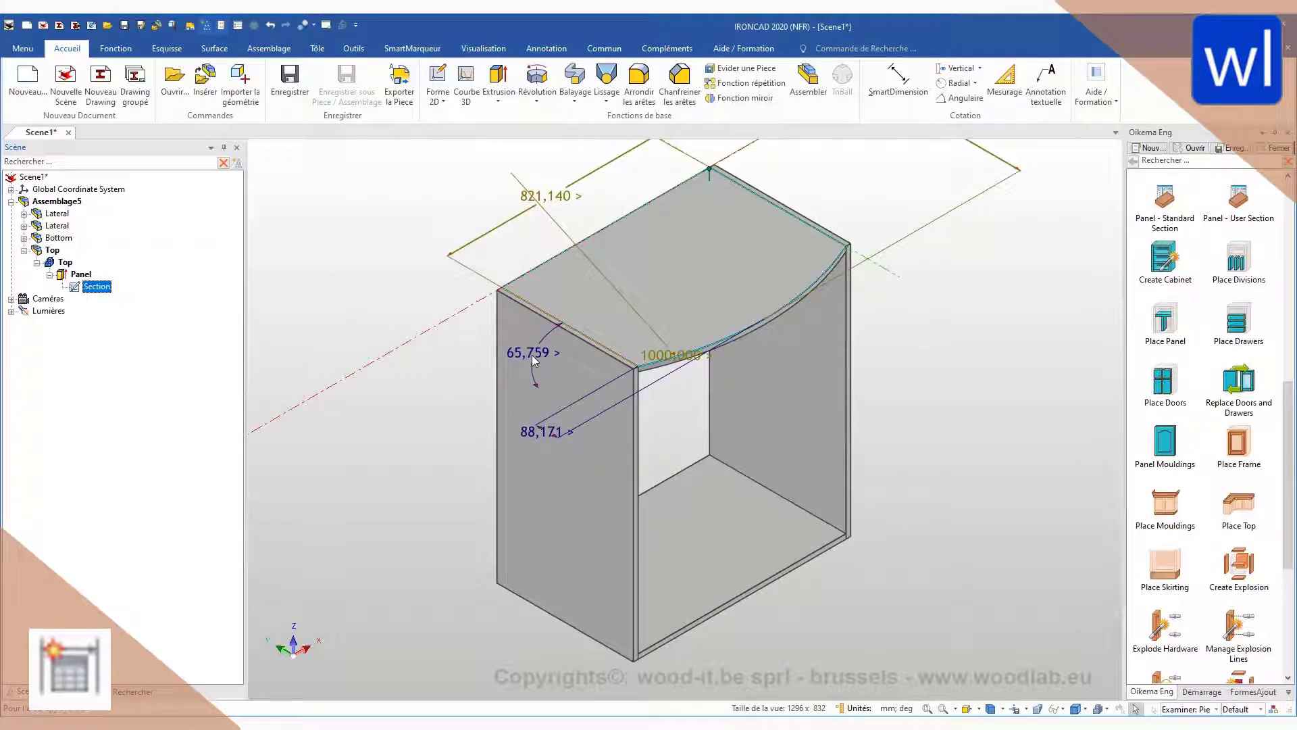
{"action": "left_click", "coordinate": [976, 709]}
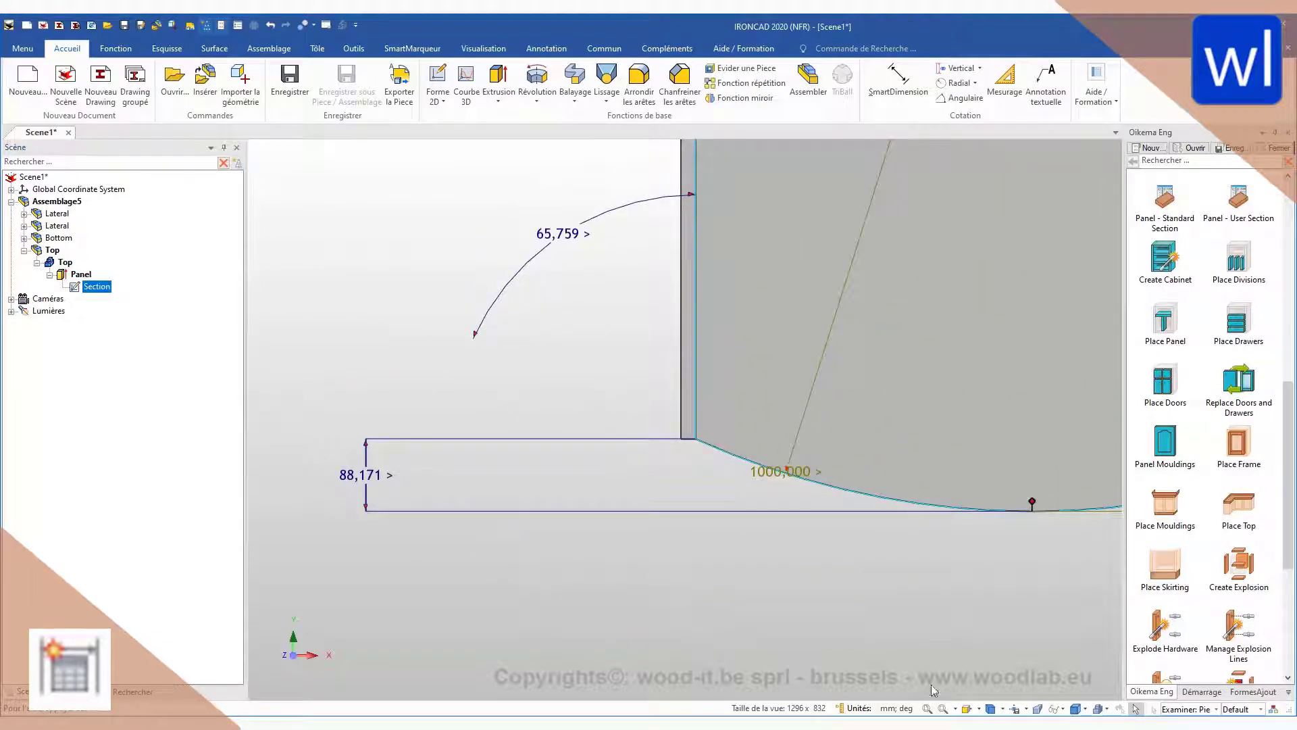
{"action": "left_click", "coordinate": [991, 709]}
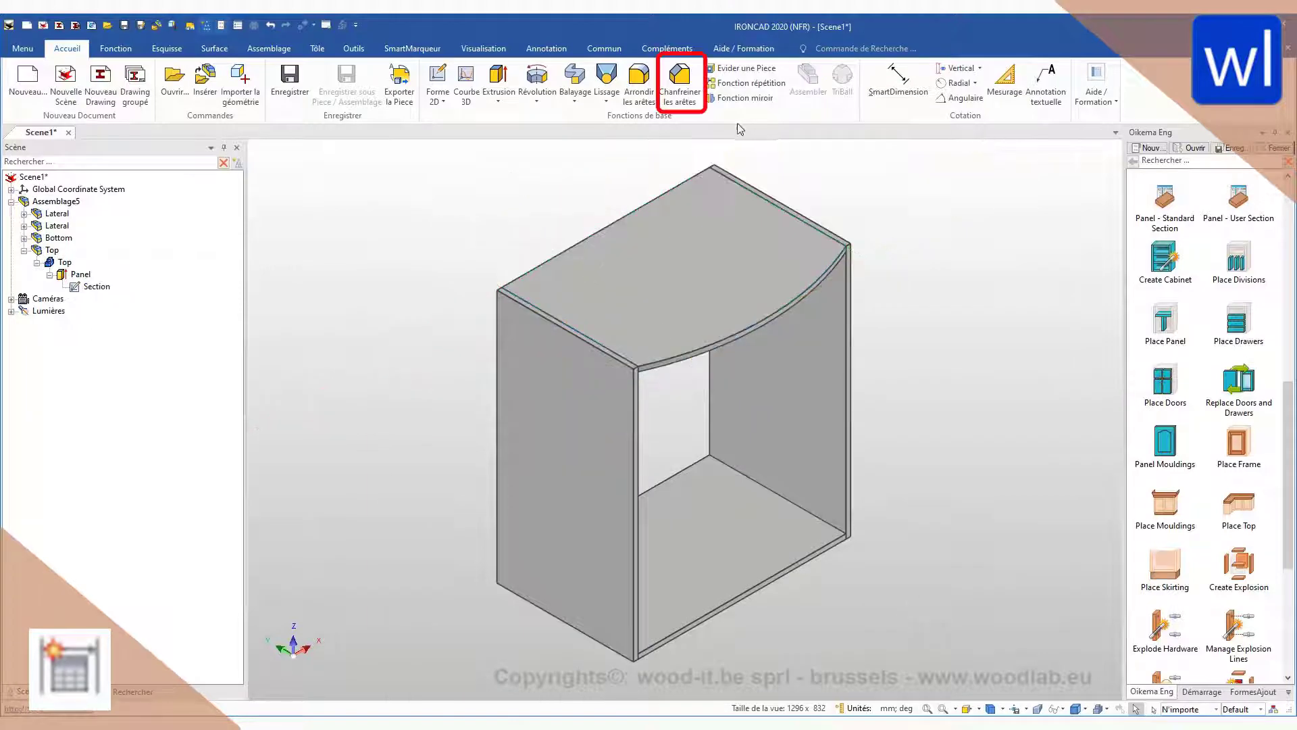
Step: Start a Distance-Angle edge chamfer and define its distance as DistanceCHANFREIN=18 mm
{"action": "left_click", "coordinate": [689, 91]}
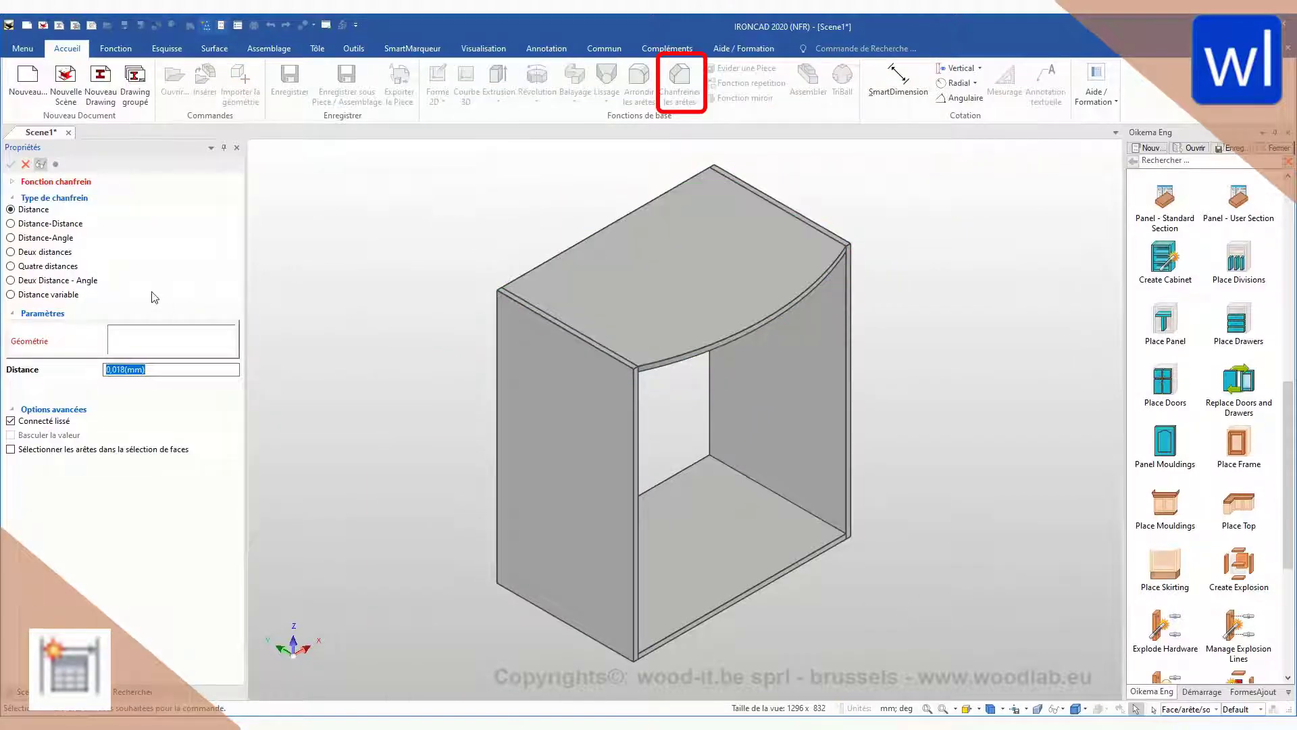
{"action": "left_click", "coordinate": [19, 240]}
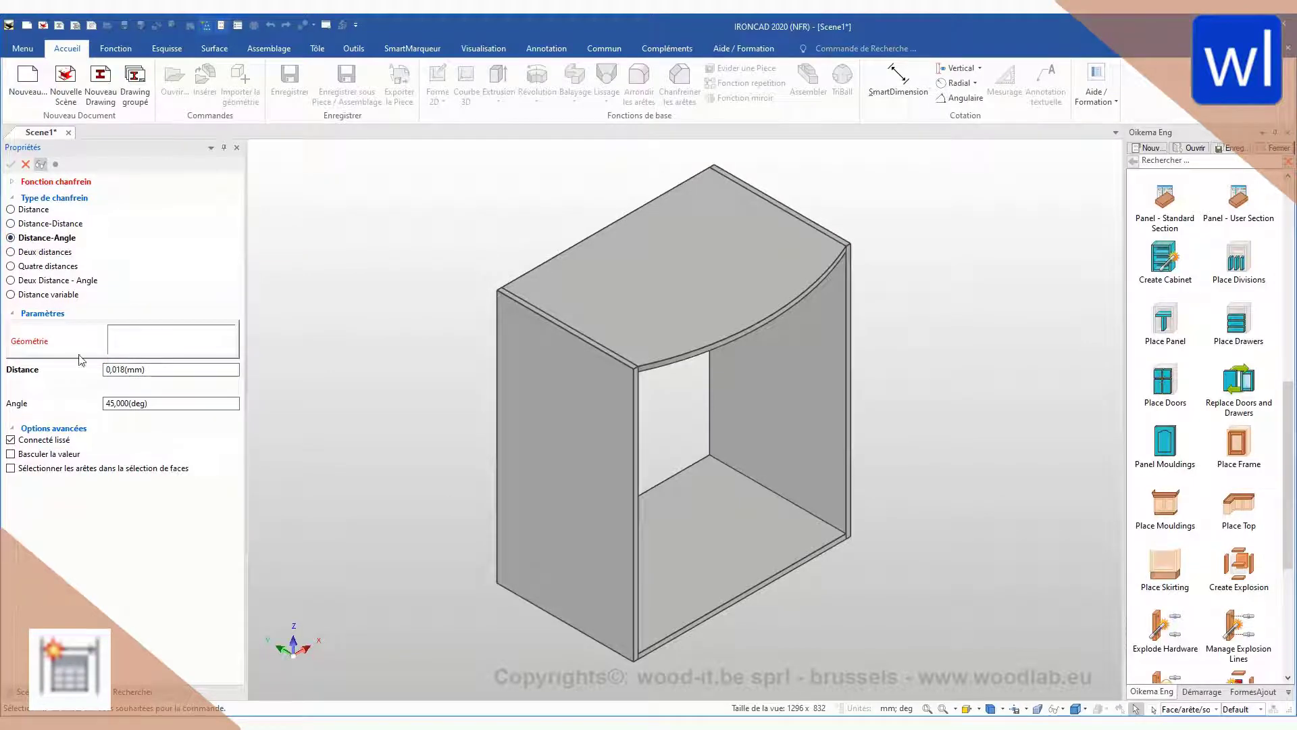
{"action": "left_click_drag", "start_coordinate": [116, 370], "coordinate": [106, 370]}
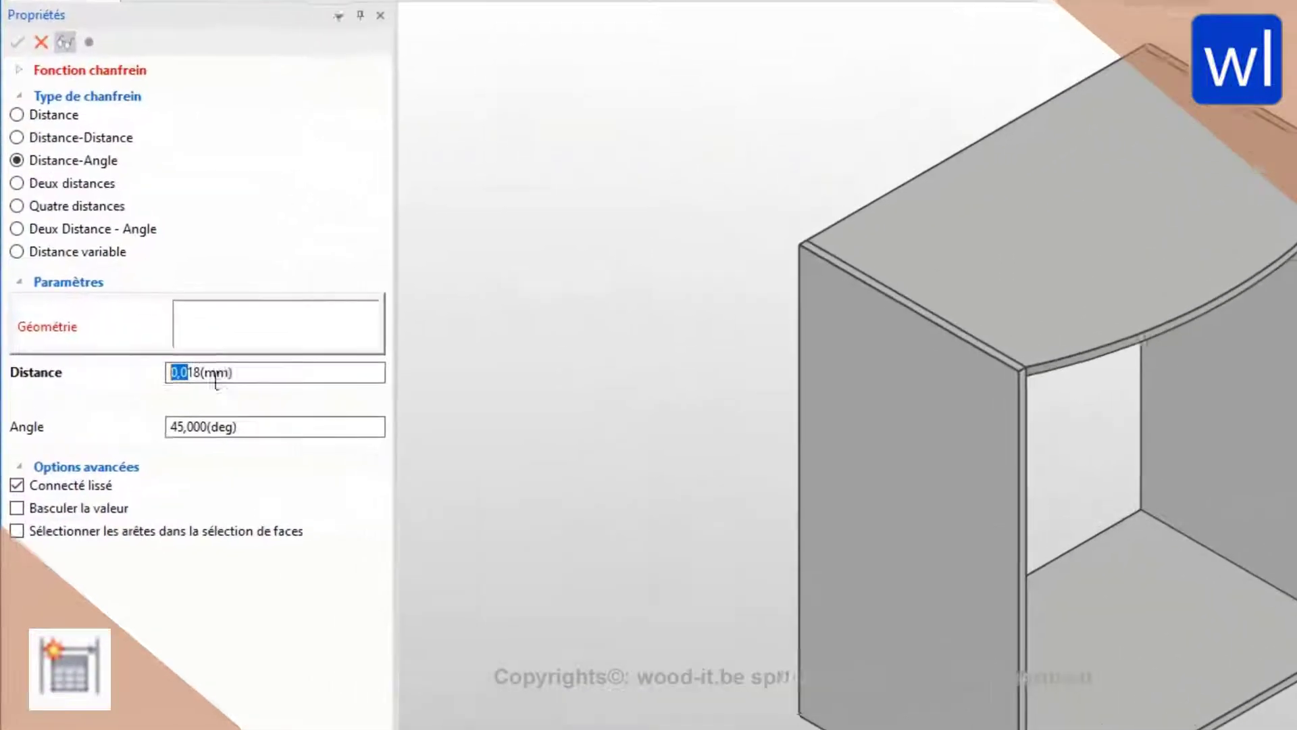
{"action": "type", "text": "Dis"}
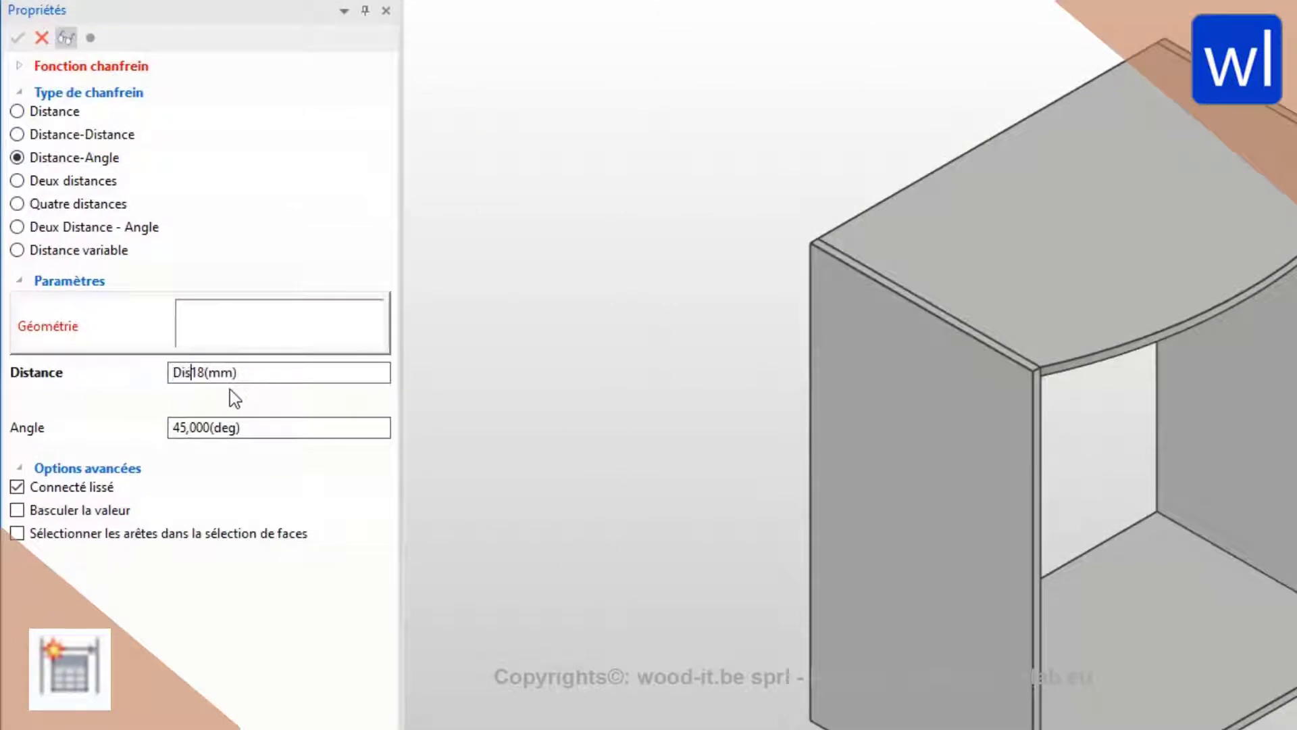
{"action": "type", "text": "tanceCHANFREIN="}
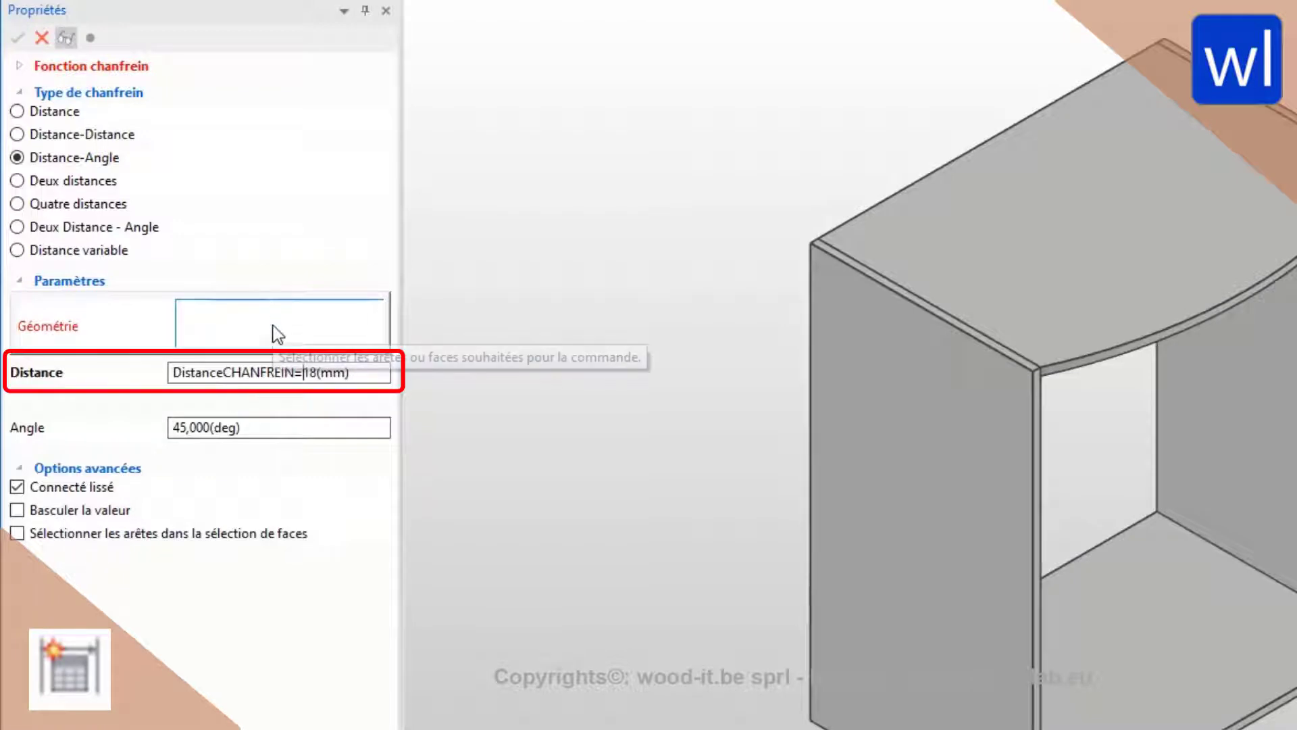
Step: Define the chamfer angle as AngleCHANFREIN=45 deg and apply the chamfer to the left side panel's vertical front edge
{"action": "type", "text": "A"}
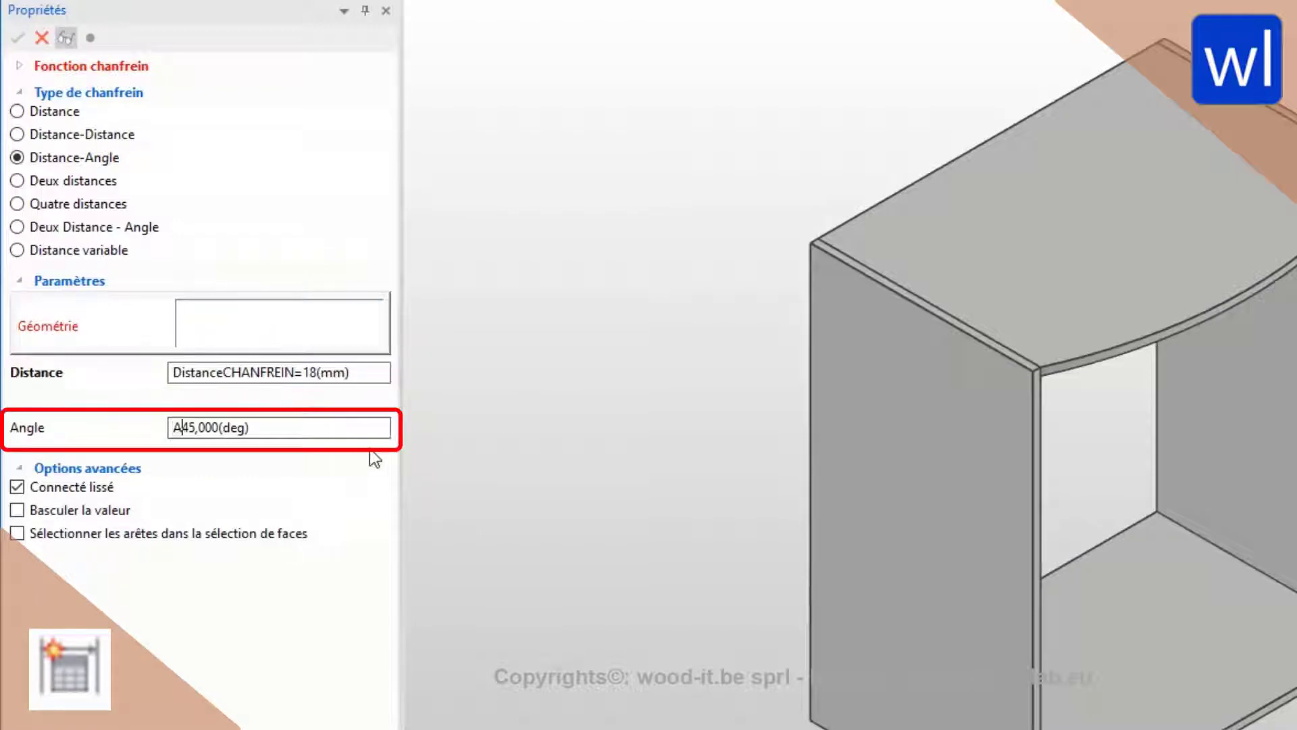
{"action": "type", "text": "ngleCHANG"}
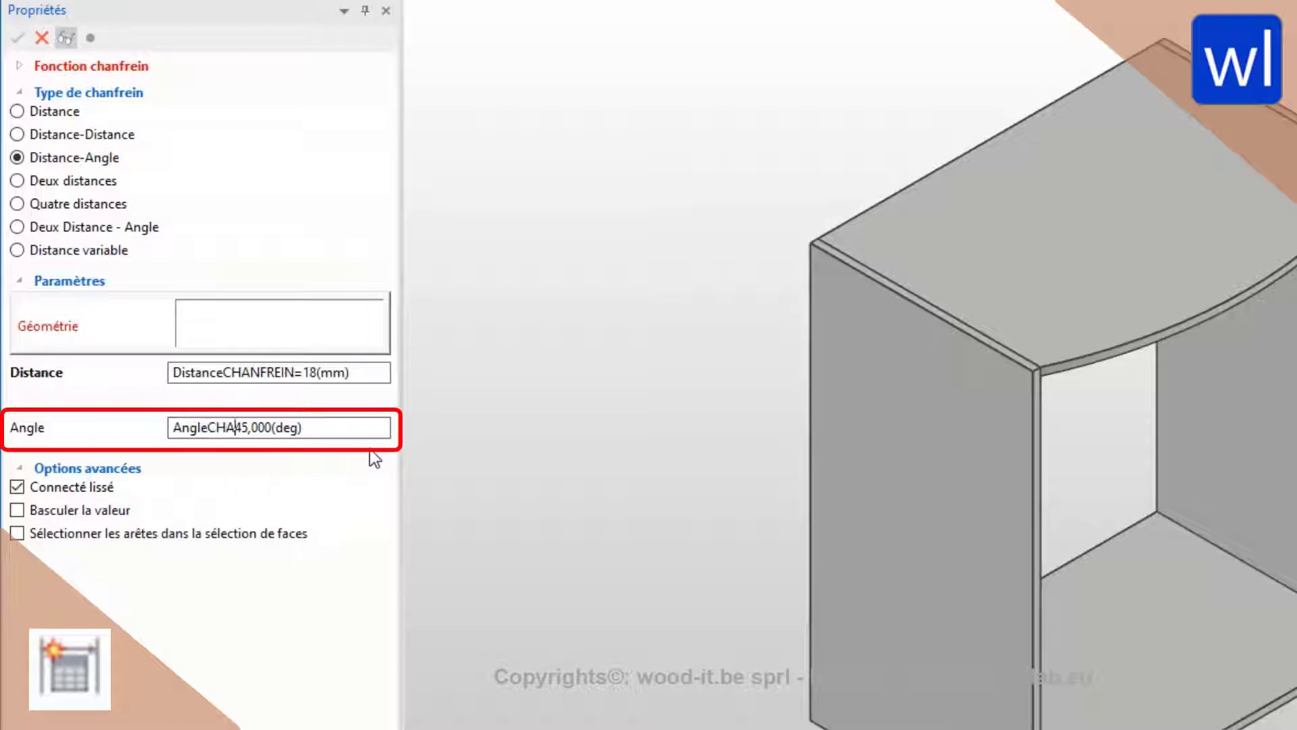
{"action": "key", "text": "BackSpace"}
{"action": "type", "text": "FREIN"}
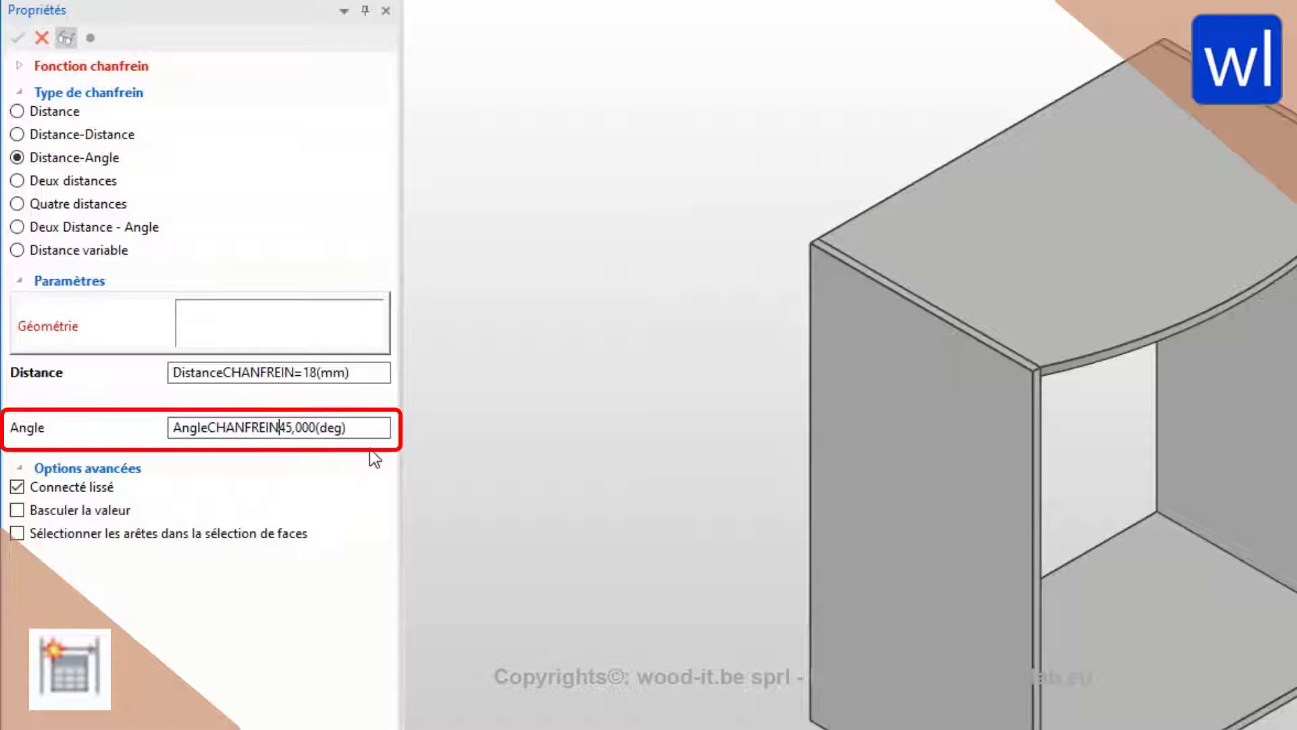
{"action": "type", "text": "="}
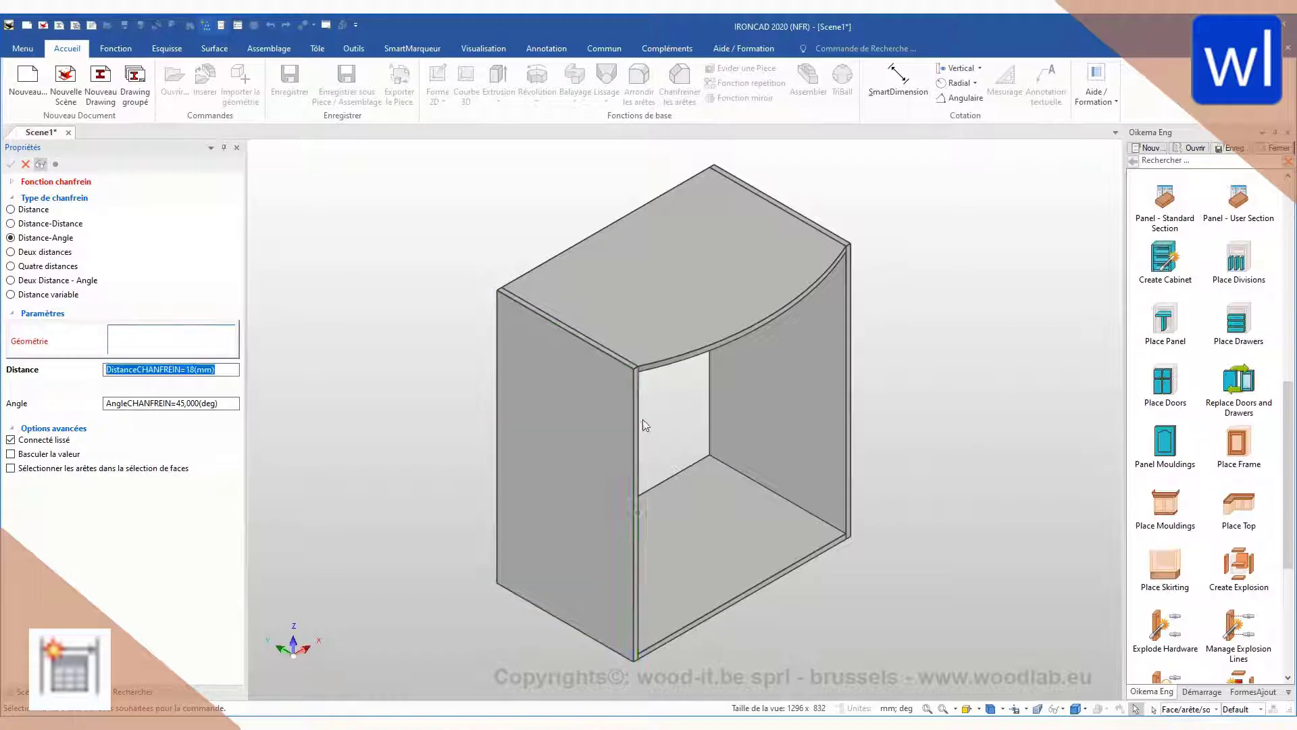
{"action": "left_click", "coordinate": [635, 436]}
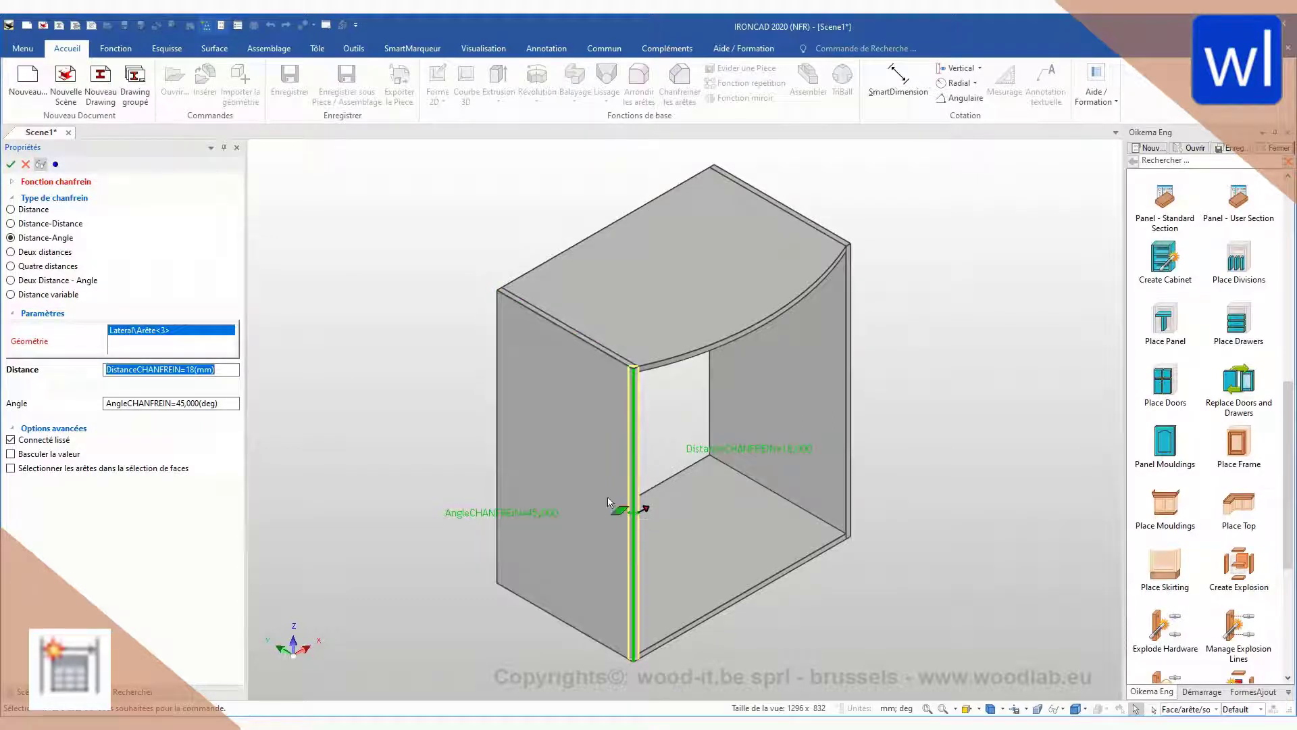
{"action": "left_click", "coordinate": [10, 165]}
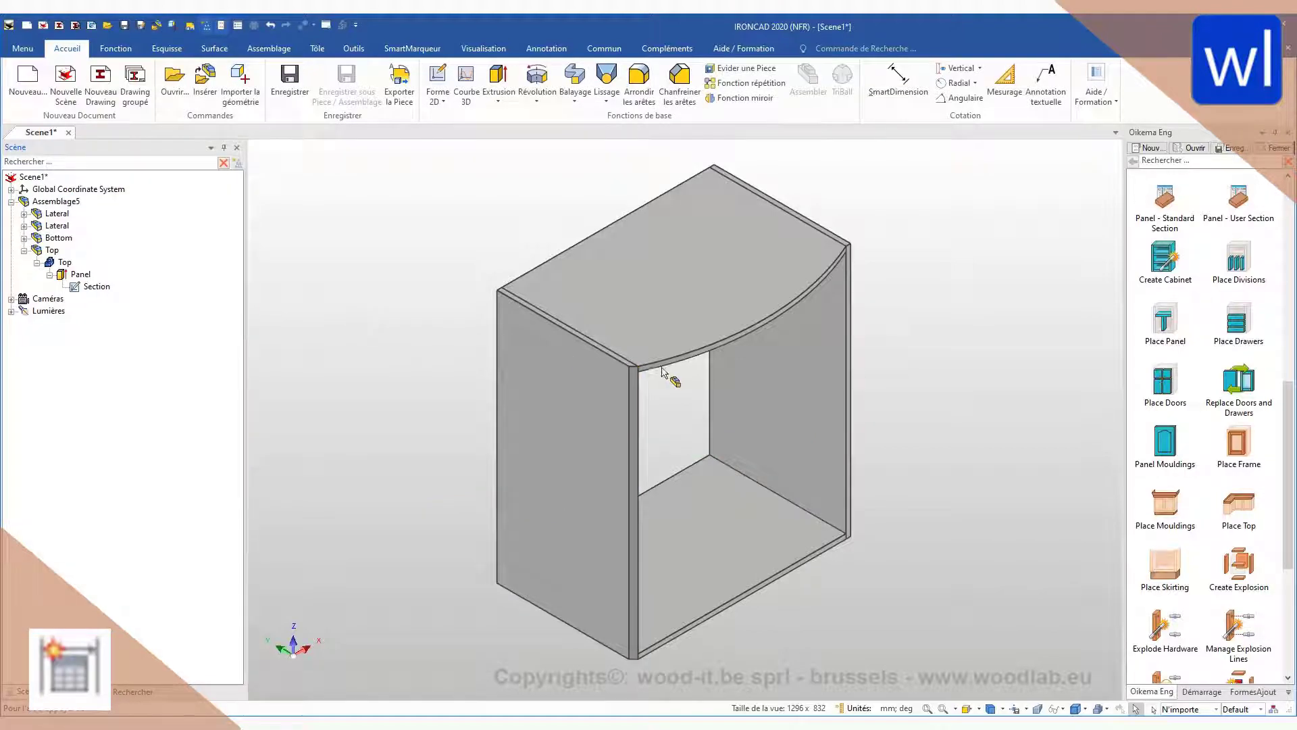
Step: Link the DistanceCHANFREIN parameter to the side panel's thickness with the expression S_1 in the scene's parameter table
{"action": "right_click", "coordinate": [450, 401]}
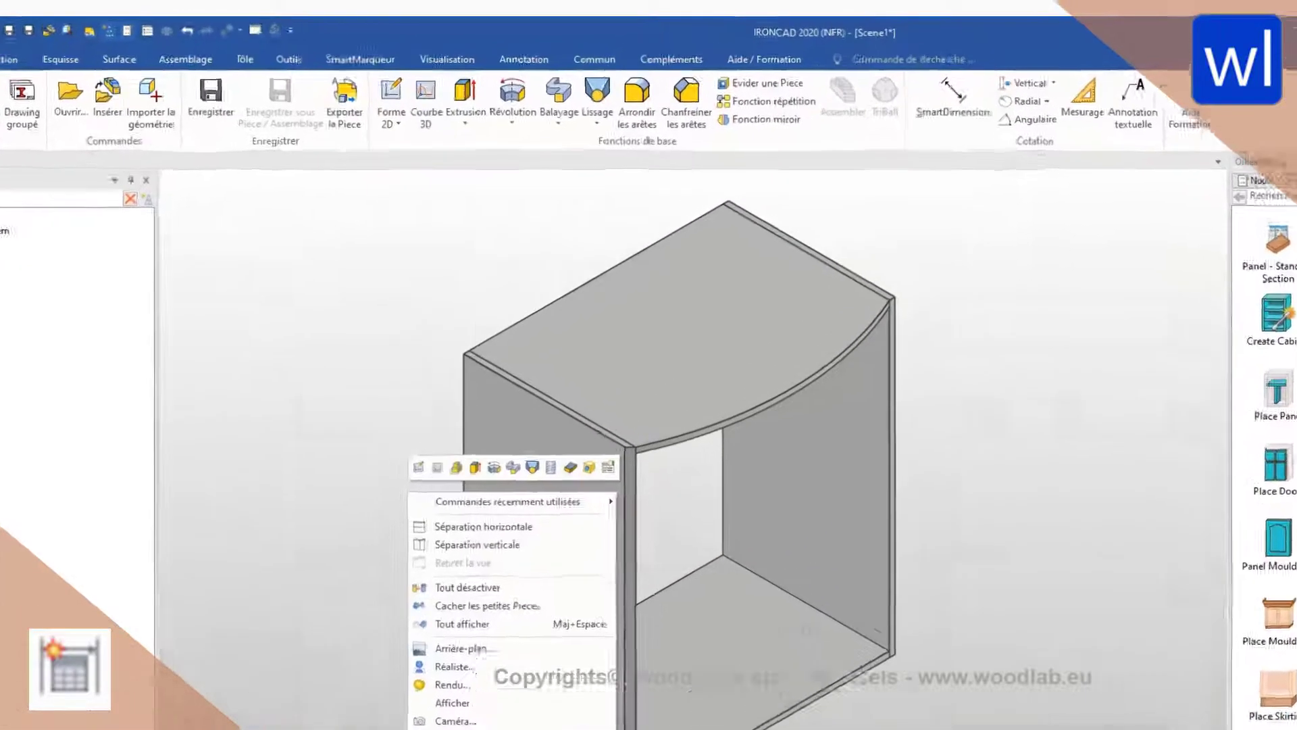
{"action": "left_click", "coordinate": [503, 605]}
{"action": "left_click", "coordinate": [662, 365]}
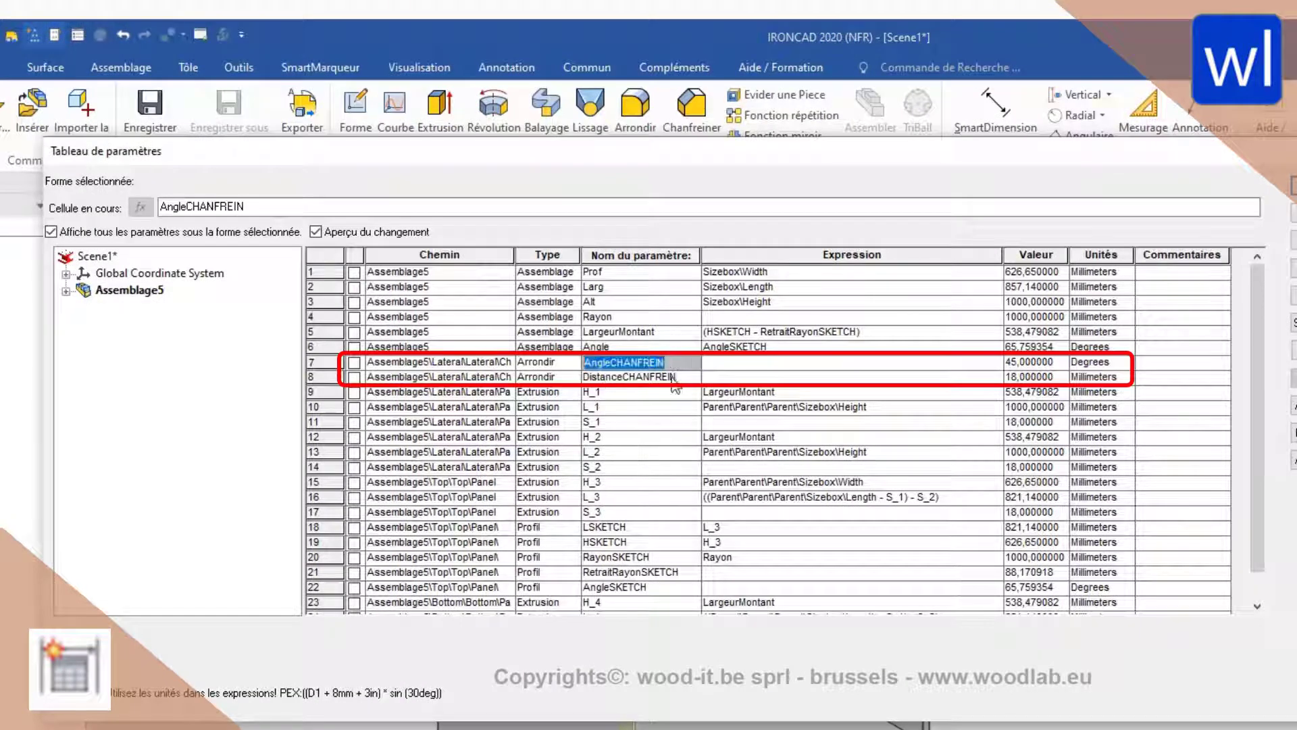
{"action": "left_click", "coordinate": [666, 376]}
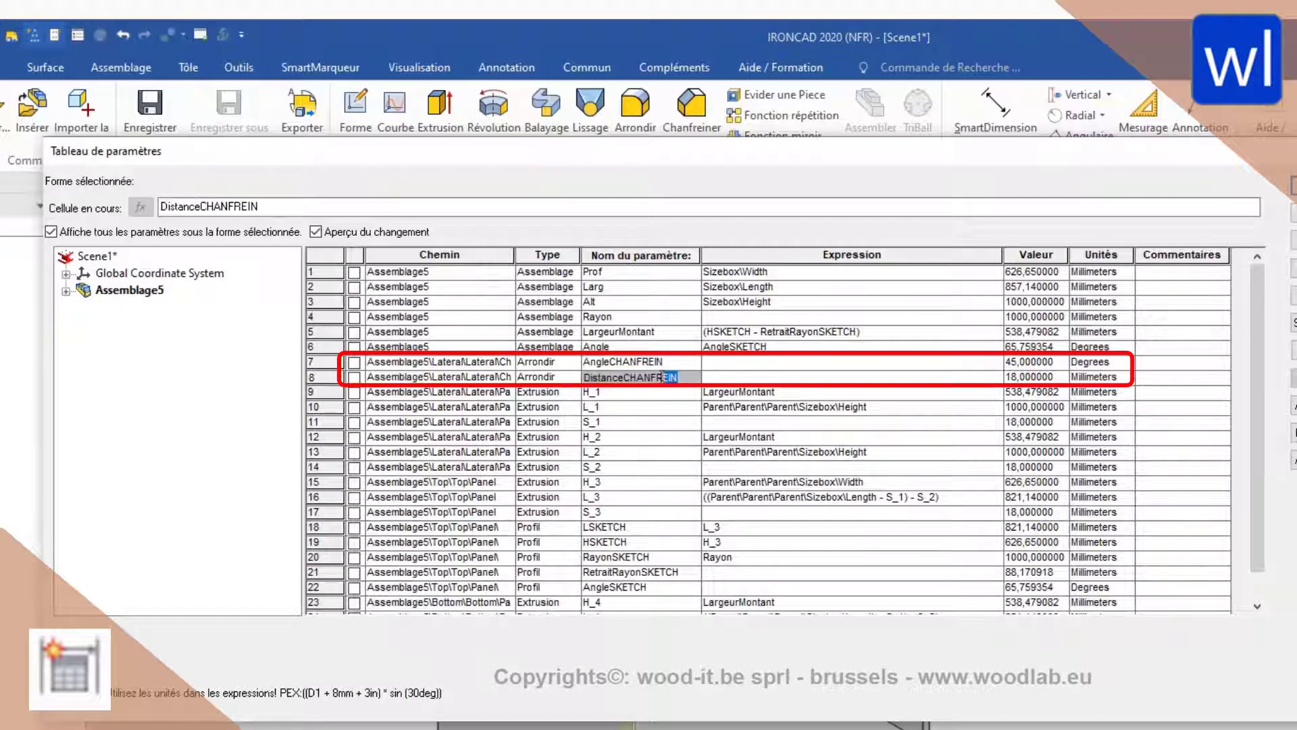
{"action": "left_click", "coordinate": [598, 407]}
{"action": "left_click", "coordinate": [593, 422]}
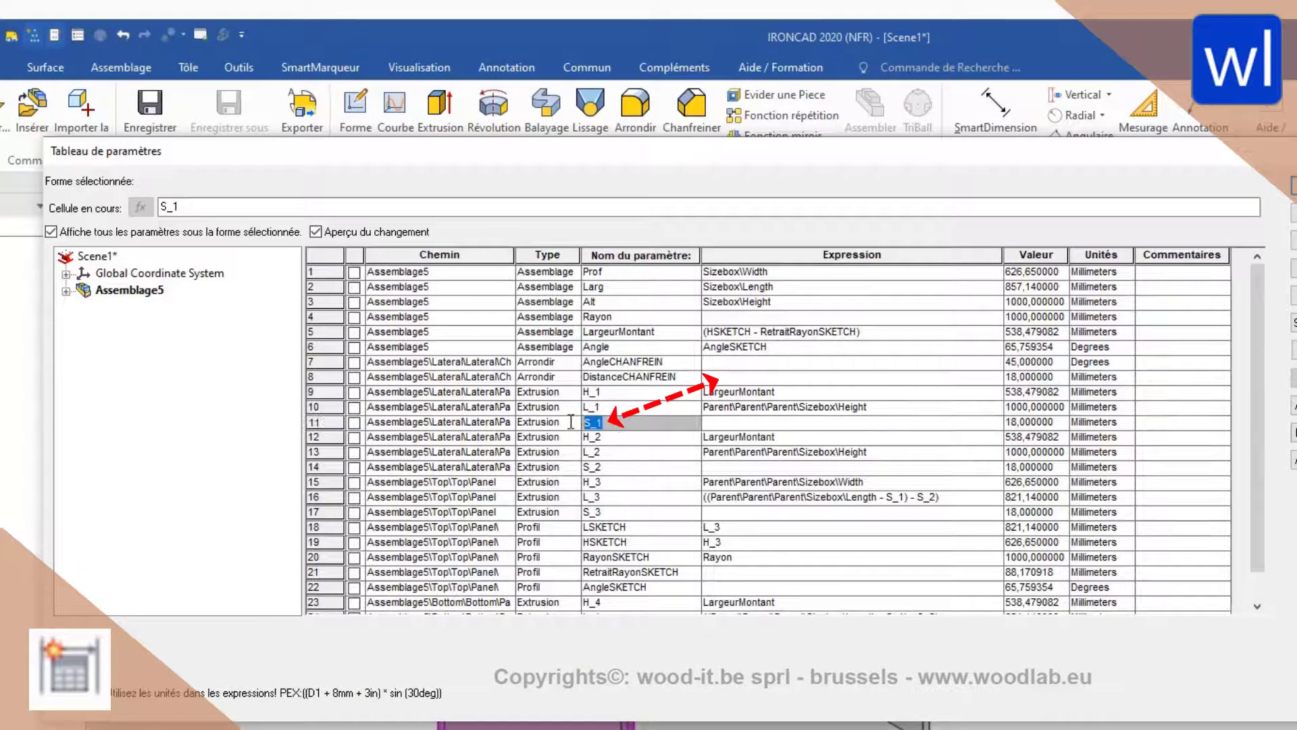
{"action": "left_click", "coordinate": [939, 377]}
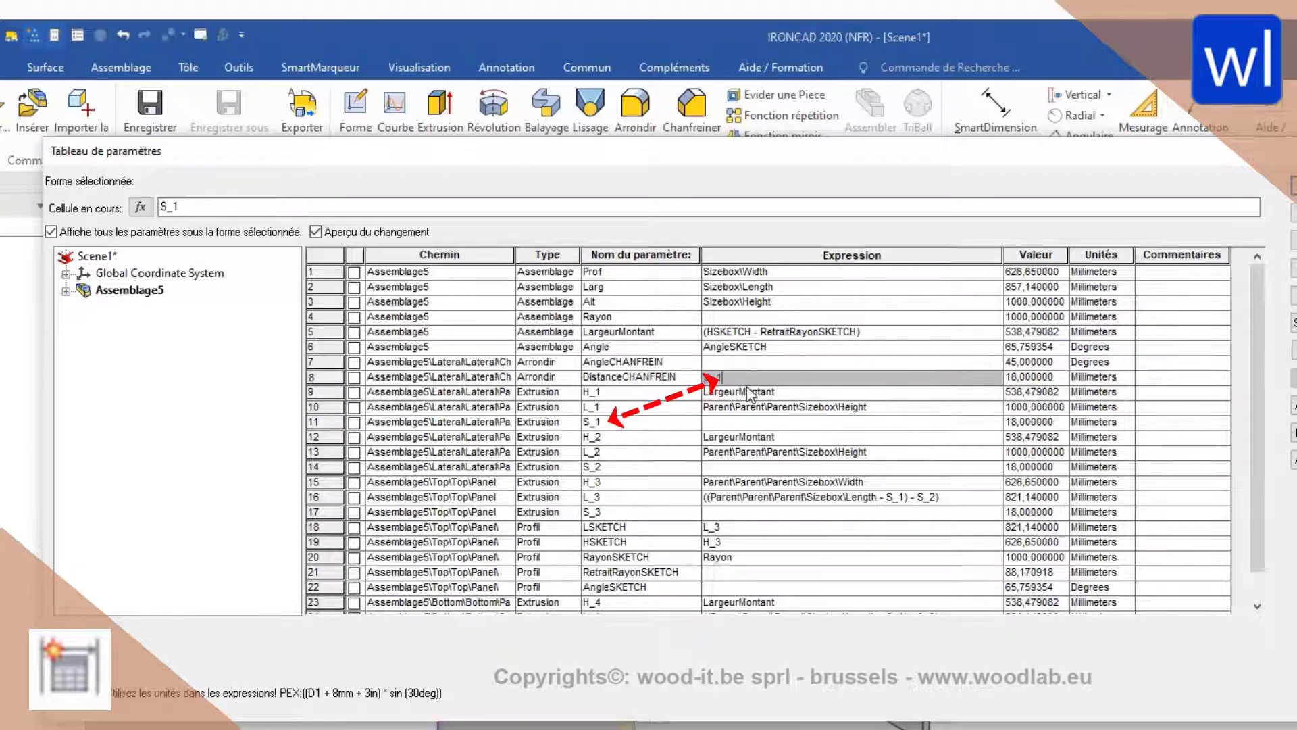
{"action": "type", "text": "S_1"}
{"action": "key", "text": "Tab"}
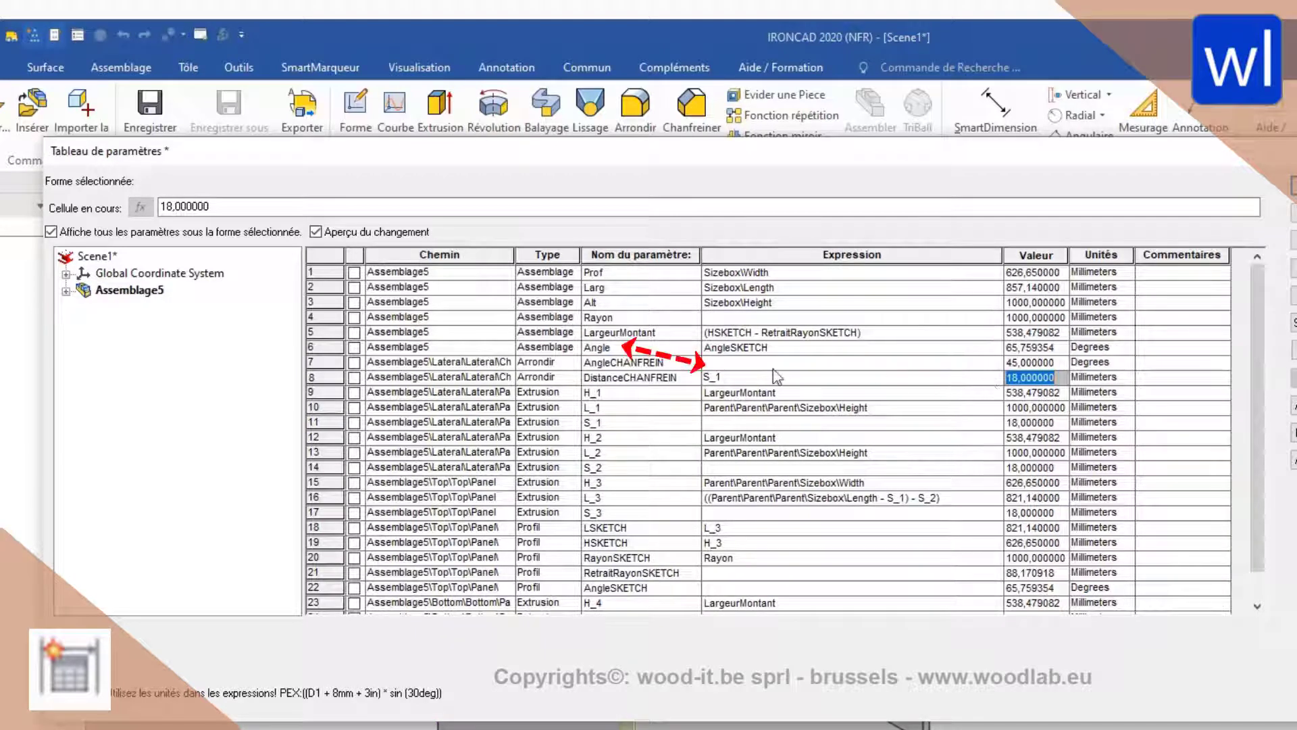
Step: Set the AngleCHANFREIN expression to Angle and accept the parameter table changes
{"action": "left_click", "coordinate": [655, 347]}
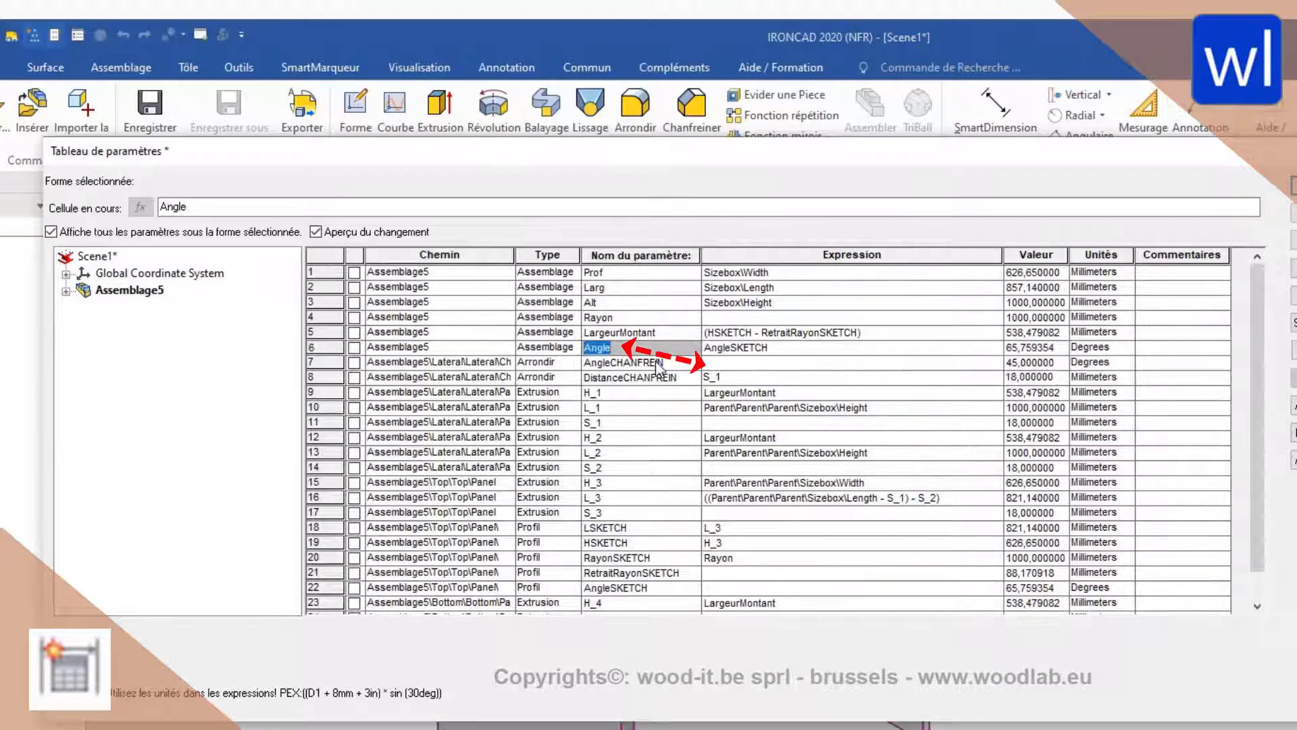
{"action": "left_click", "coordinate": [714, 363]}
{"action": "type", "text": "Angle"}
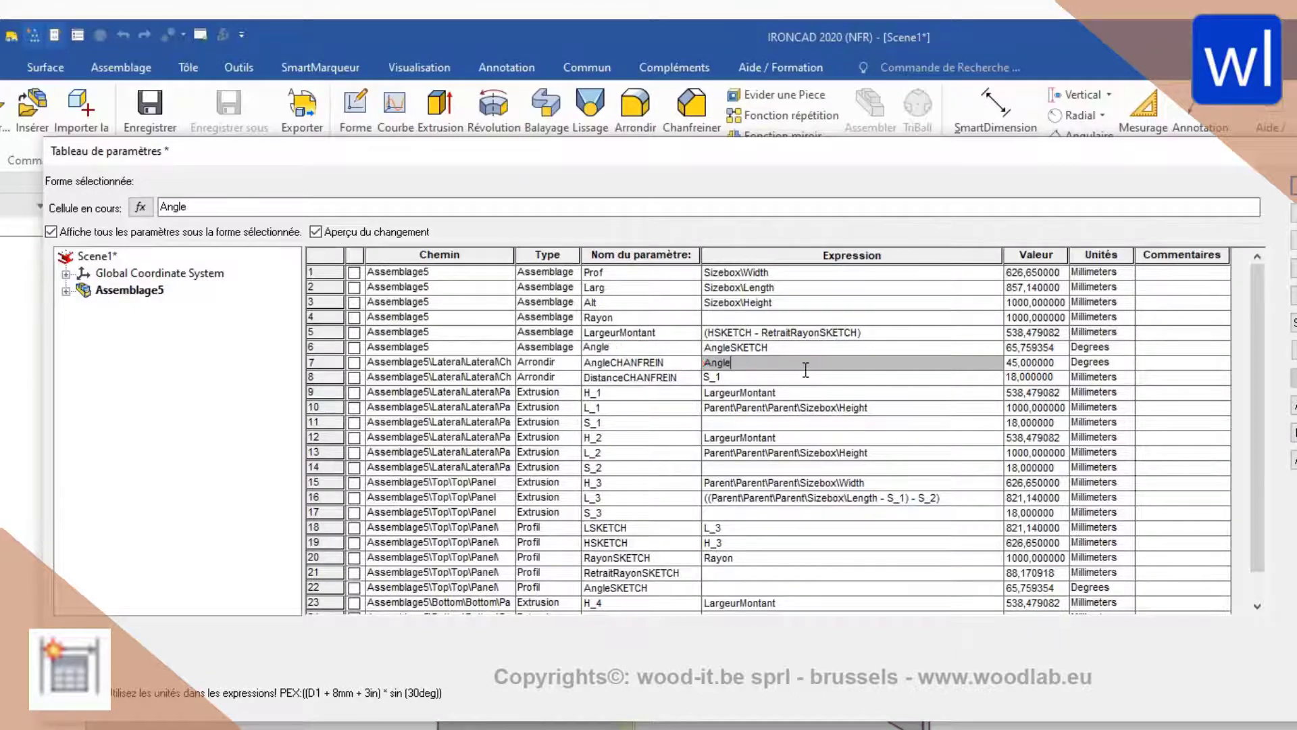
{"action": "left_click", "coordinate": [1182, 377]}
{"action": "left_click", "coordinate": [1210, 177]}
{"action": "left_click", "coordinate": [1143, 136]}
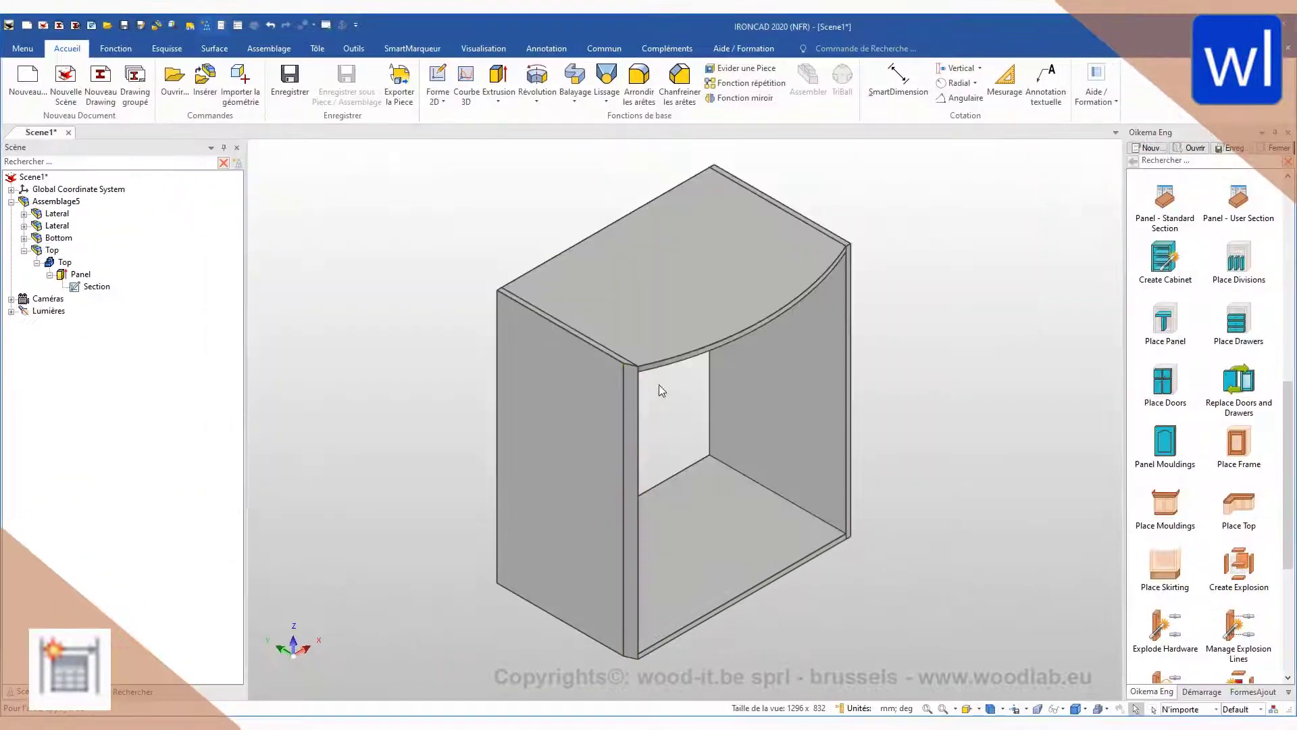
Step: Check the chamfered corner from above and change the AngleCHANFREIN expression to 90 deg - Angle in the parameter table
{"action": "scroll", "coordinate": [648, 382], "scroll_direction": "up", "scroll_amount": 5}
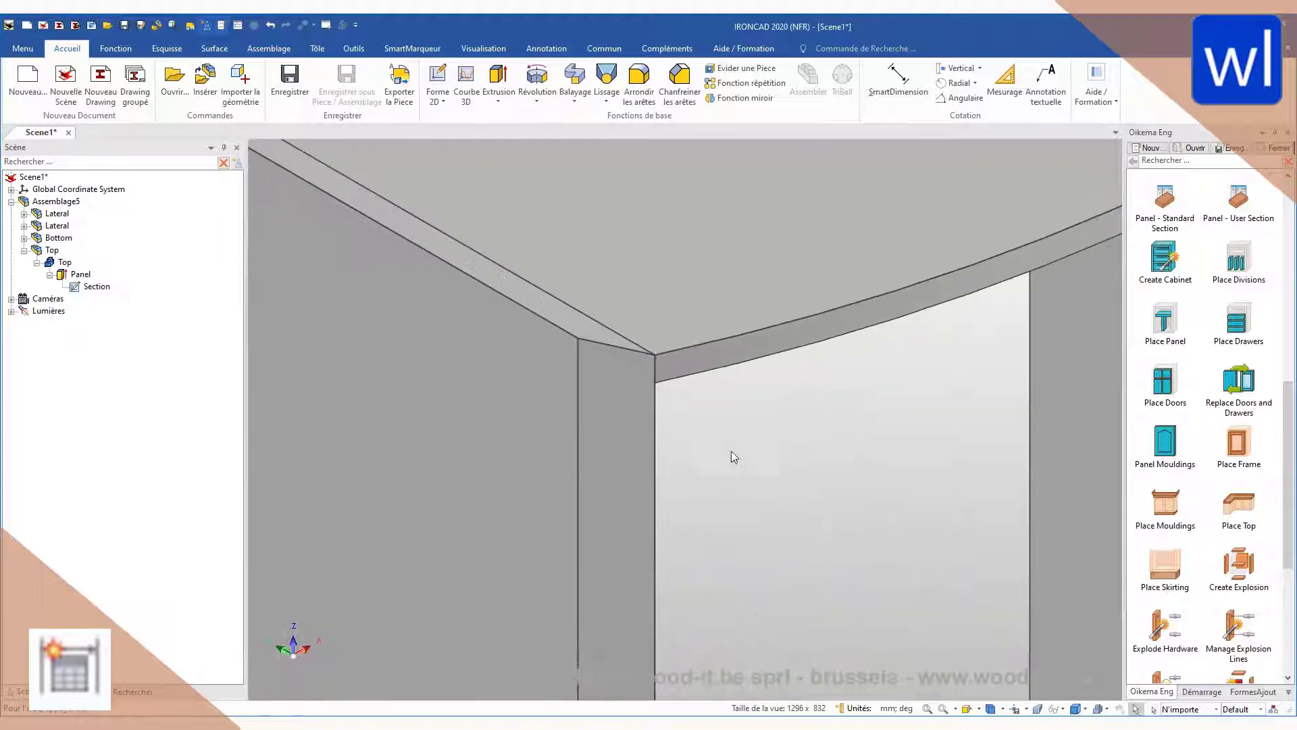
{"action": "scroll", "coordinate": [675, 324], "scroll_direction": "up", "scroll_amount": 4}
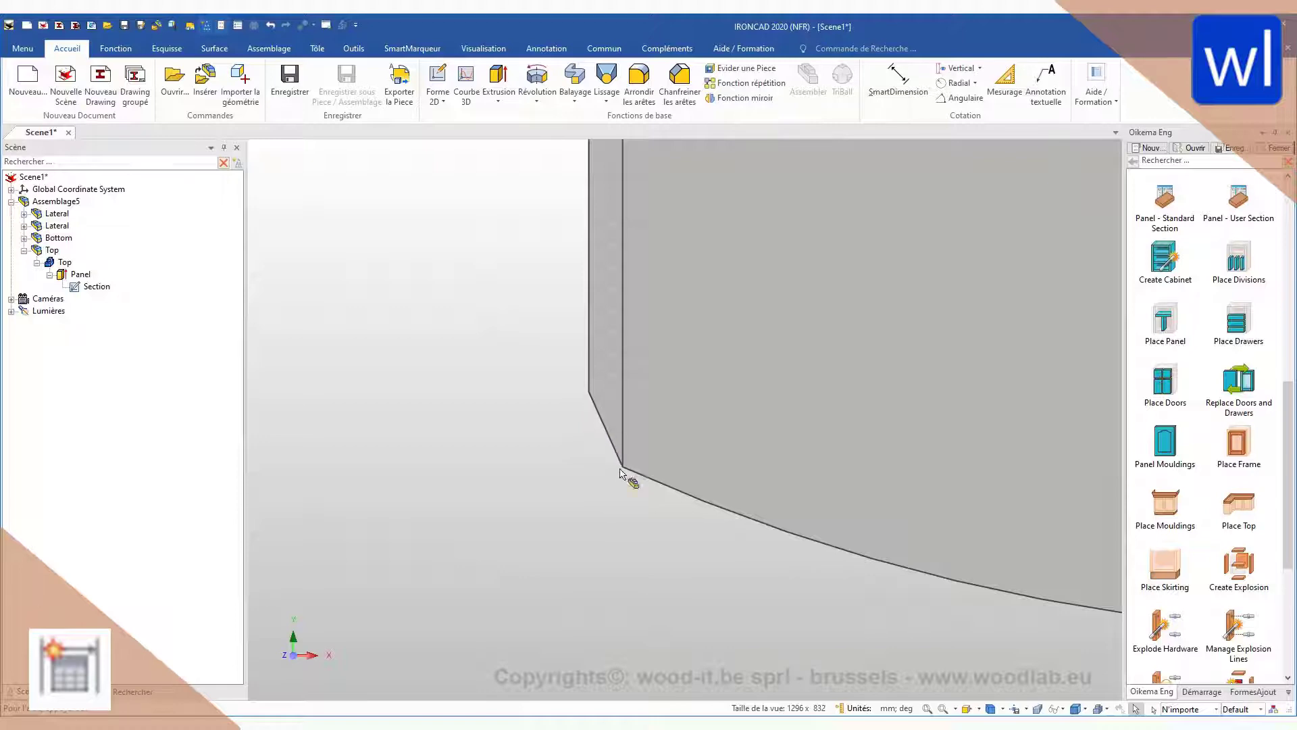
{"action": "right_click", "coordinate": [592, 517]}
{"action": "left_click", "coordinate": [662, 508]}
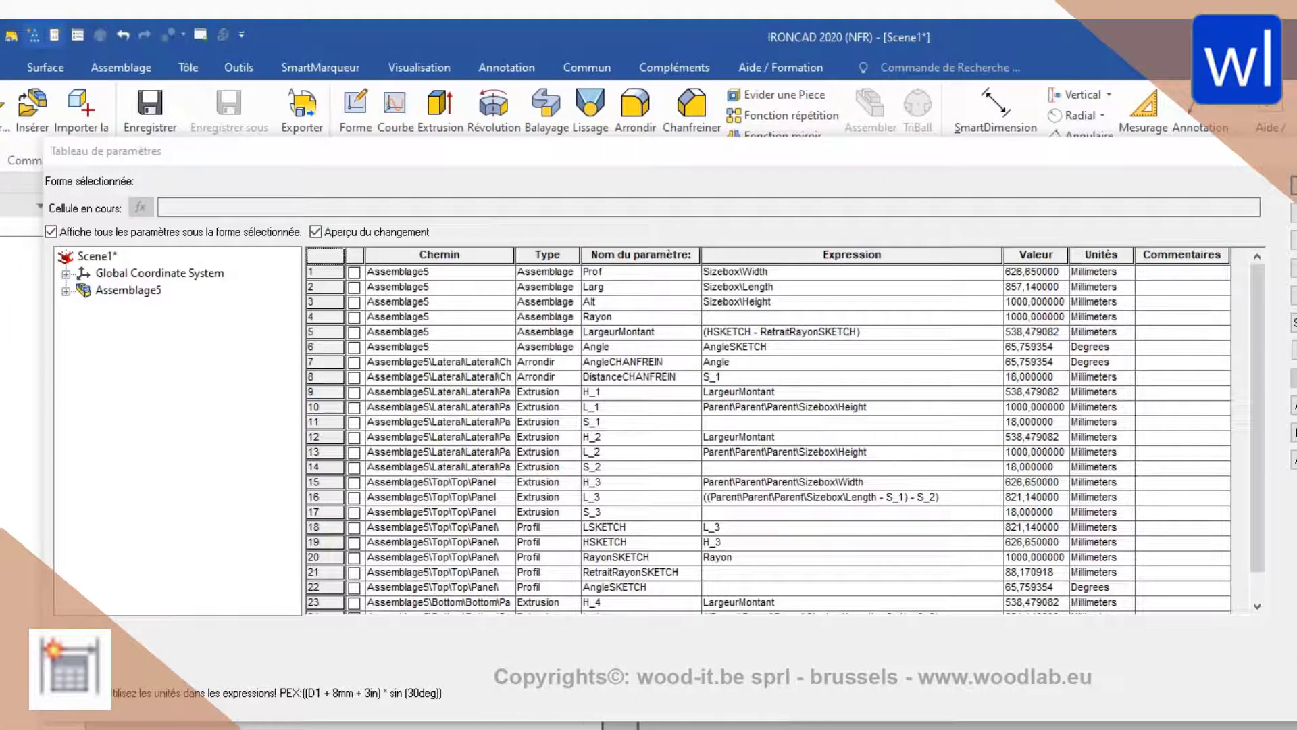
{"action": "left_click", "coordinate": [706, 364]}
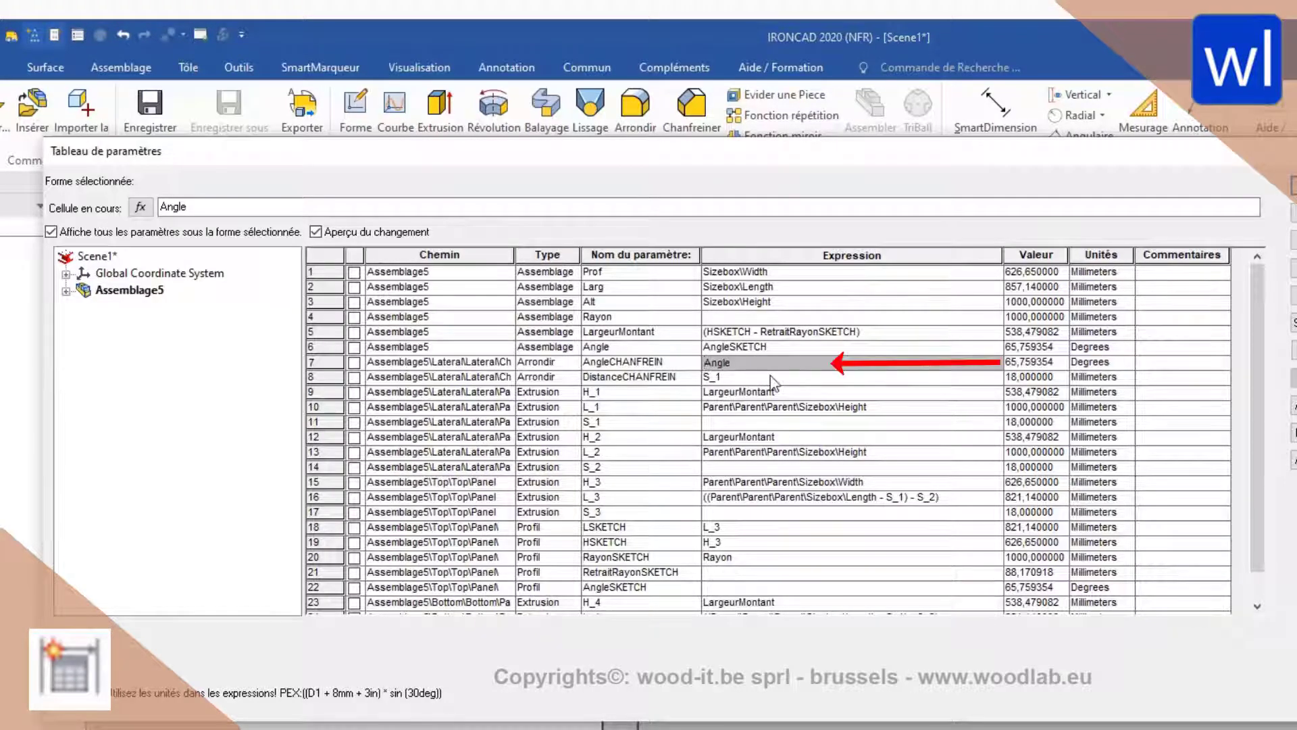
{"action": "type", "text": "90 deg -"}
{"action": "key", "text": "Return"}
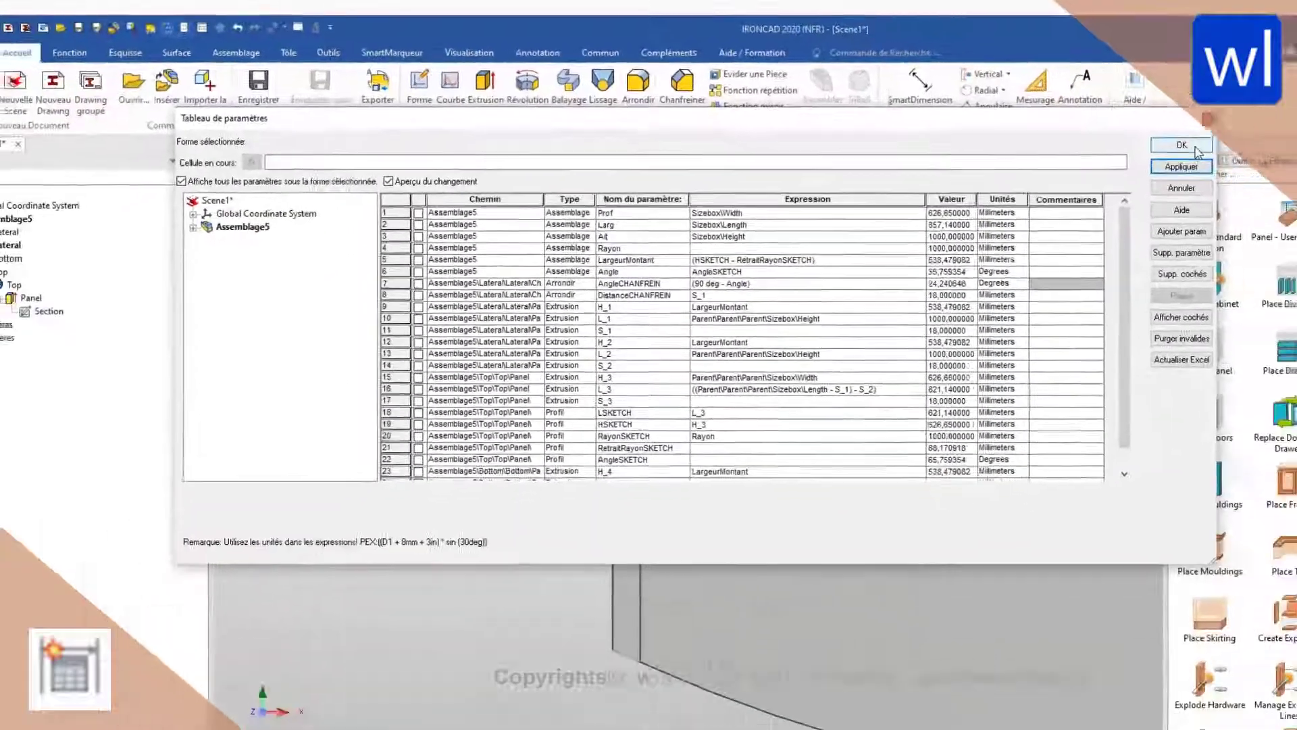
{"action": "left_click", "coordinate": [1179, 145]}
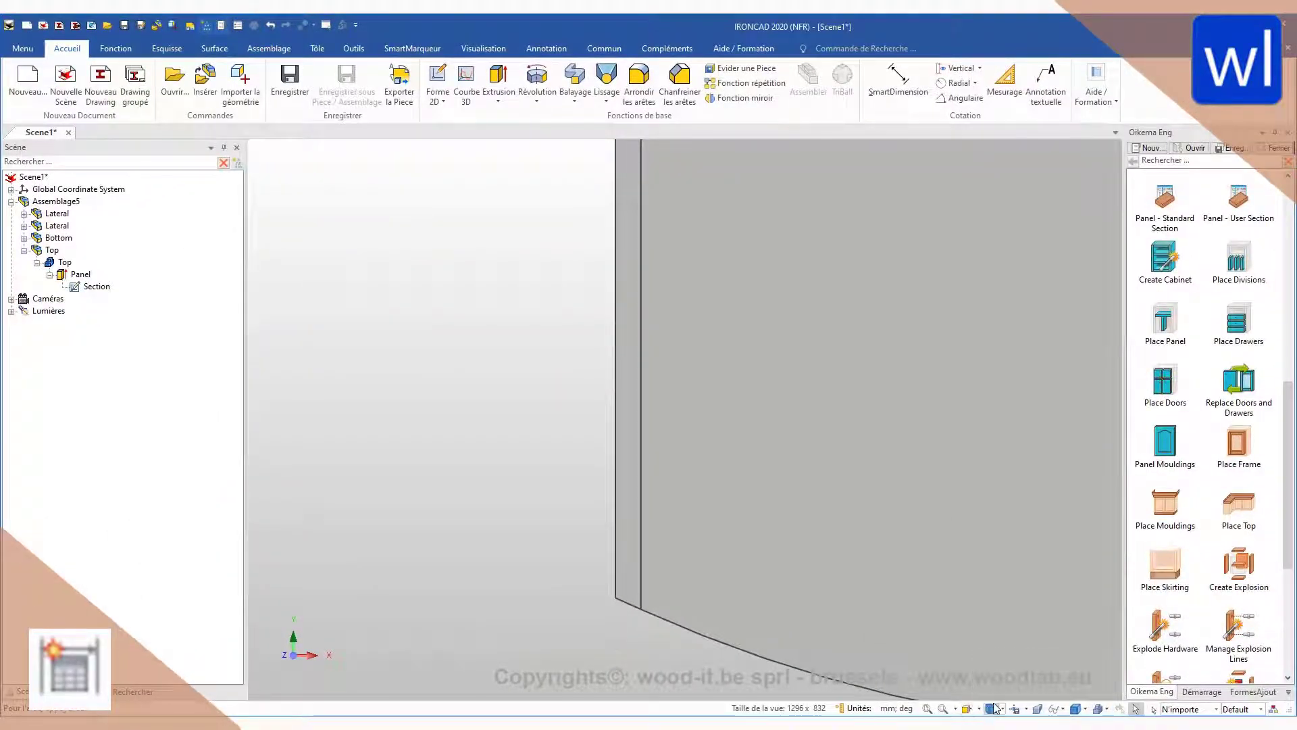
Step: Start a neutral-plane draft feature and pick the right side panel's inner face as the neutral plane
{"action": "left_click", "coordinate": [968, 708]}
{"action": "left_click", "coordinate": [928, 708]}
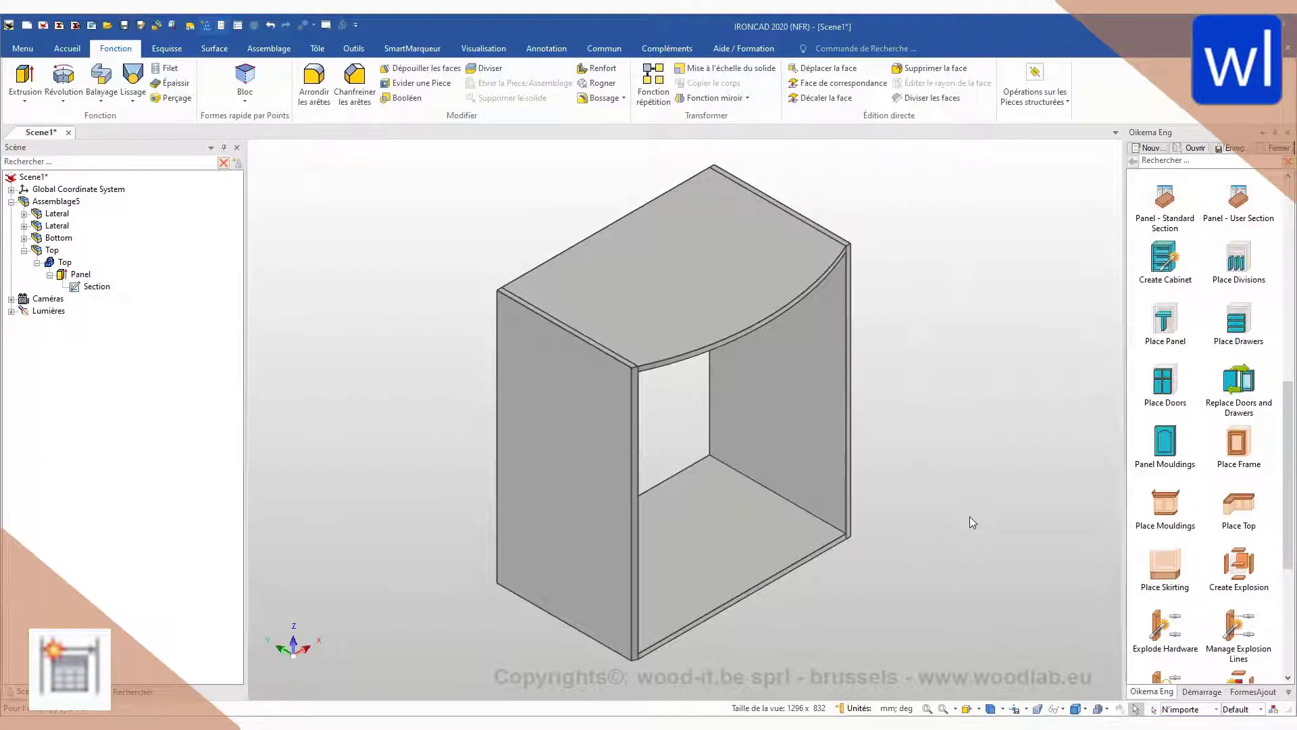
{"action": "left_click", "coordinate": [433, 70]}
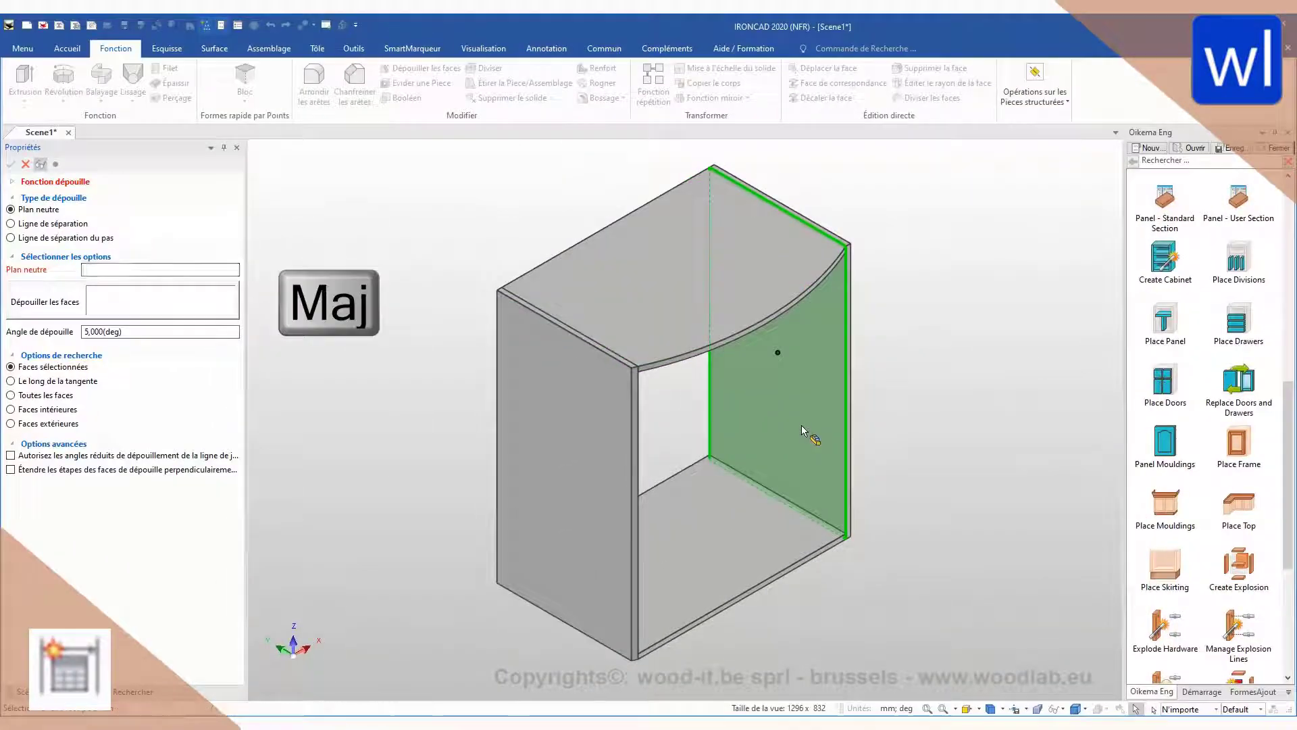
{"action": "left_click", "coordinate": [802, 429]}
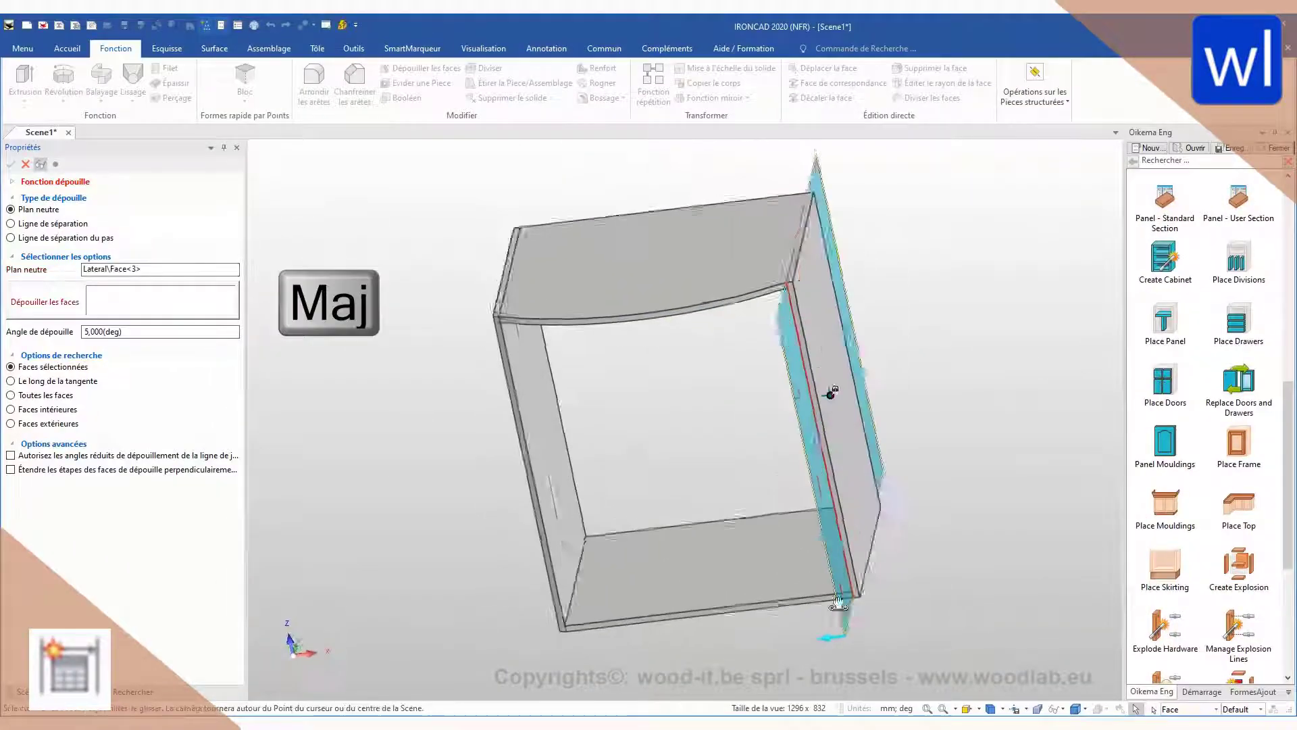
{"action": "left_click", "coordinate": [702, 328]}
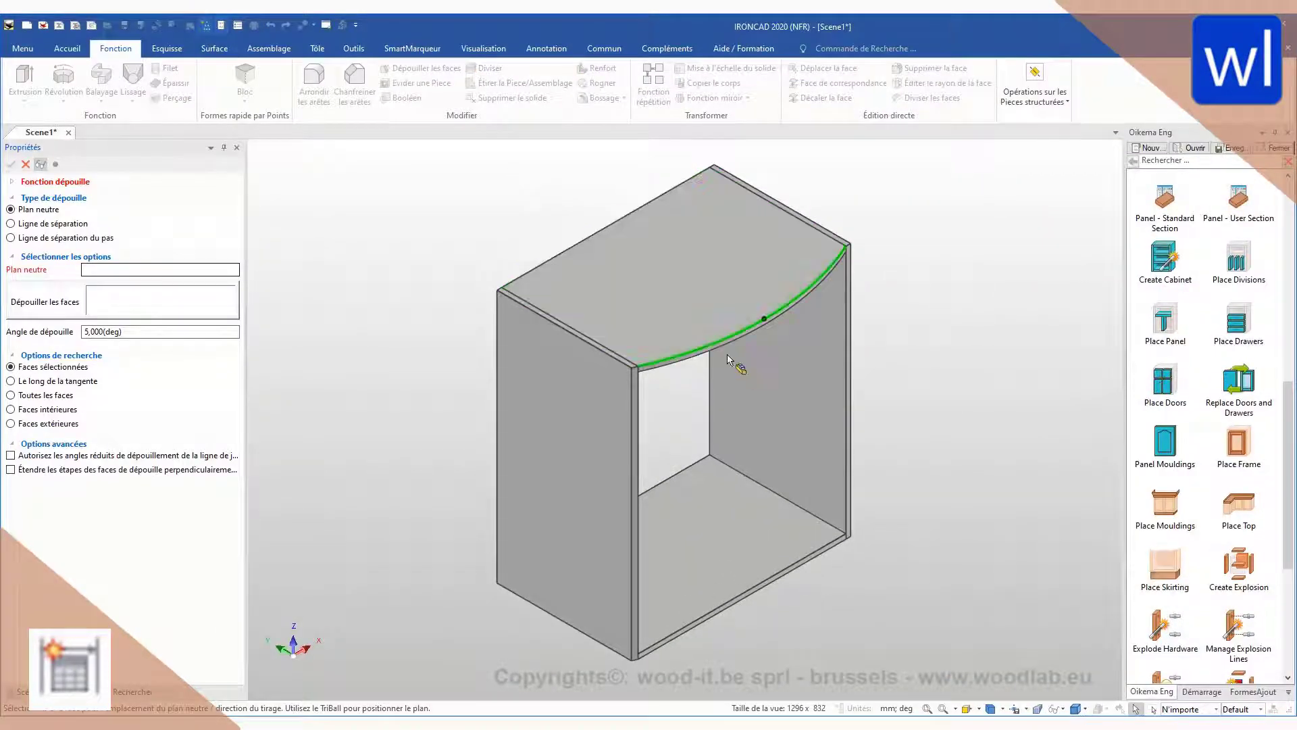
{"action": "left_click", "coordinate": [804, 430], "text": "shift"}
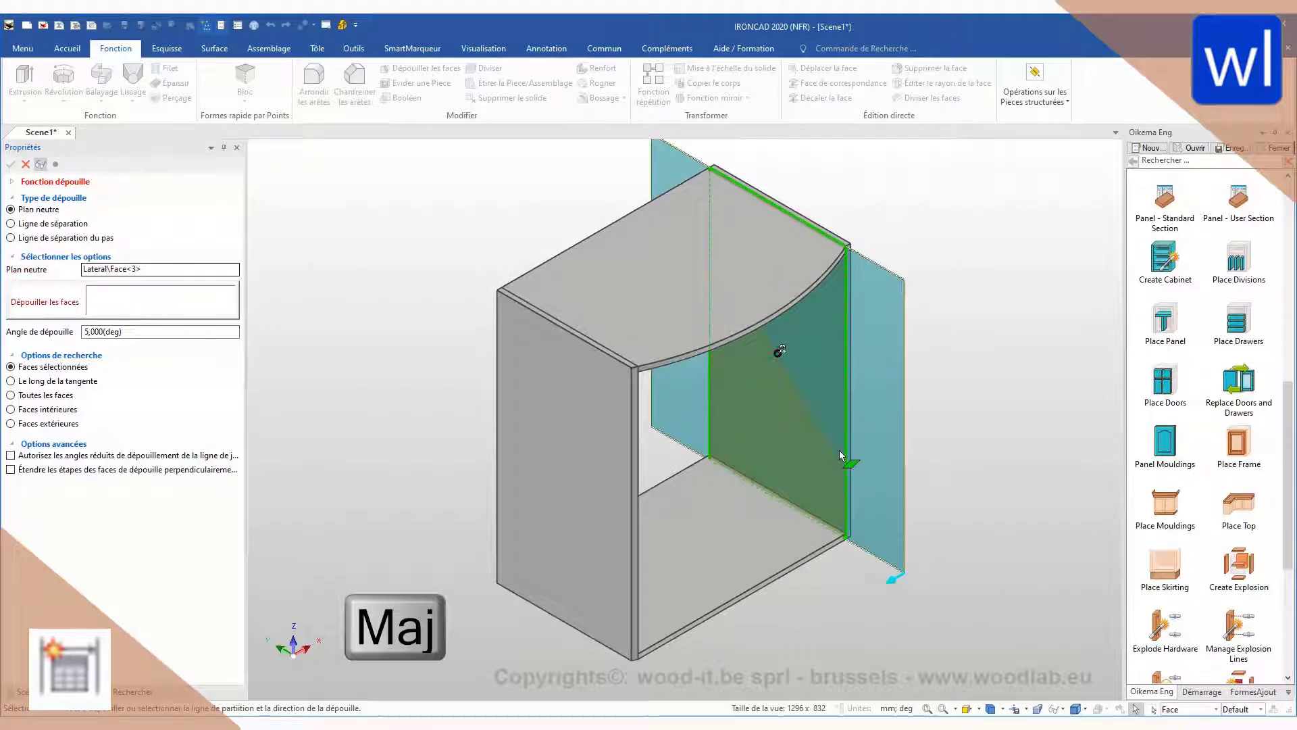
Step: Select the right side panel's narrow front face as the face to draft and check the draft direction from above
{"action": "middle_click_drag", "start_coordinate": [957, 584], "coordinate": [816, 477]}
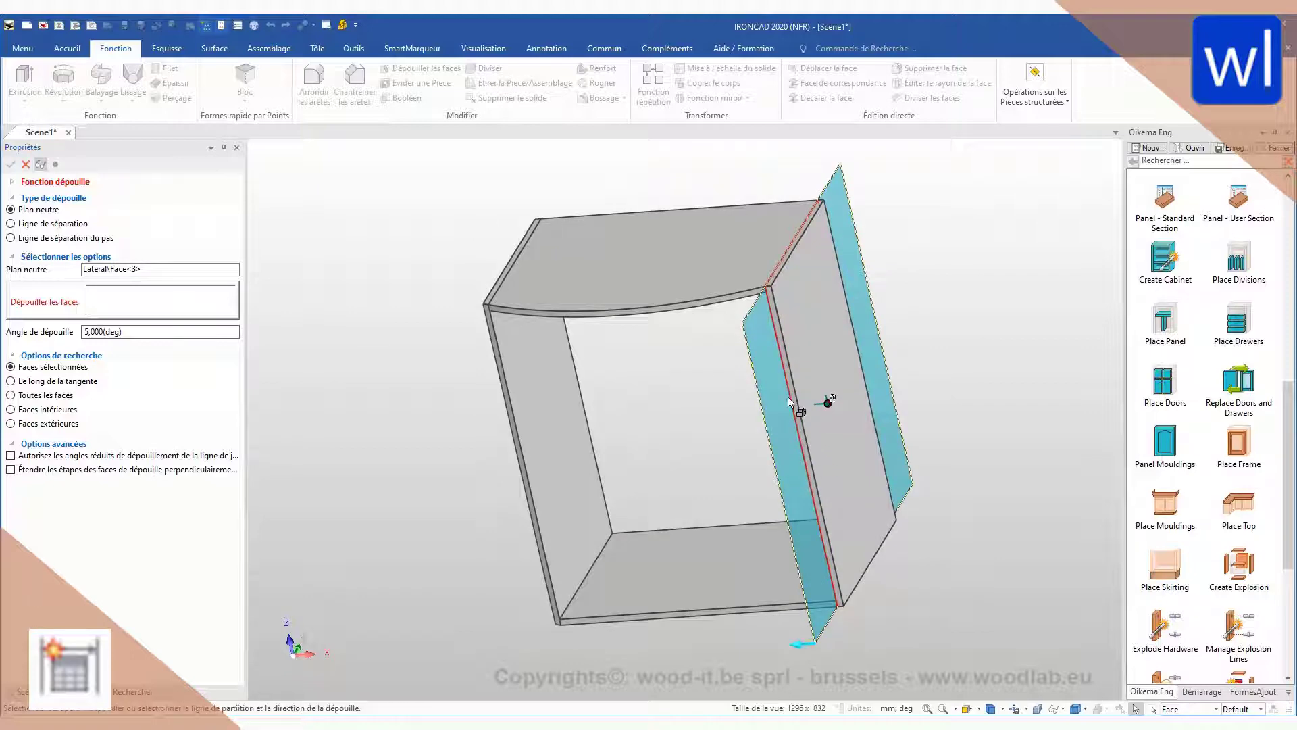
{"action": "scroll", "coordinate": [831, 398], "scroll_direction": "up", "scroll_amount": 5}
{"action": "left_click", "coordinate": [806, 410], "text": "shift"}
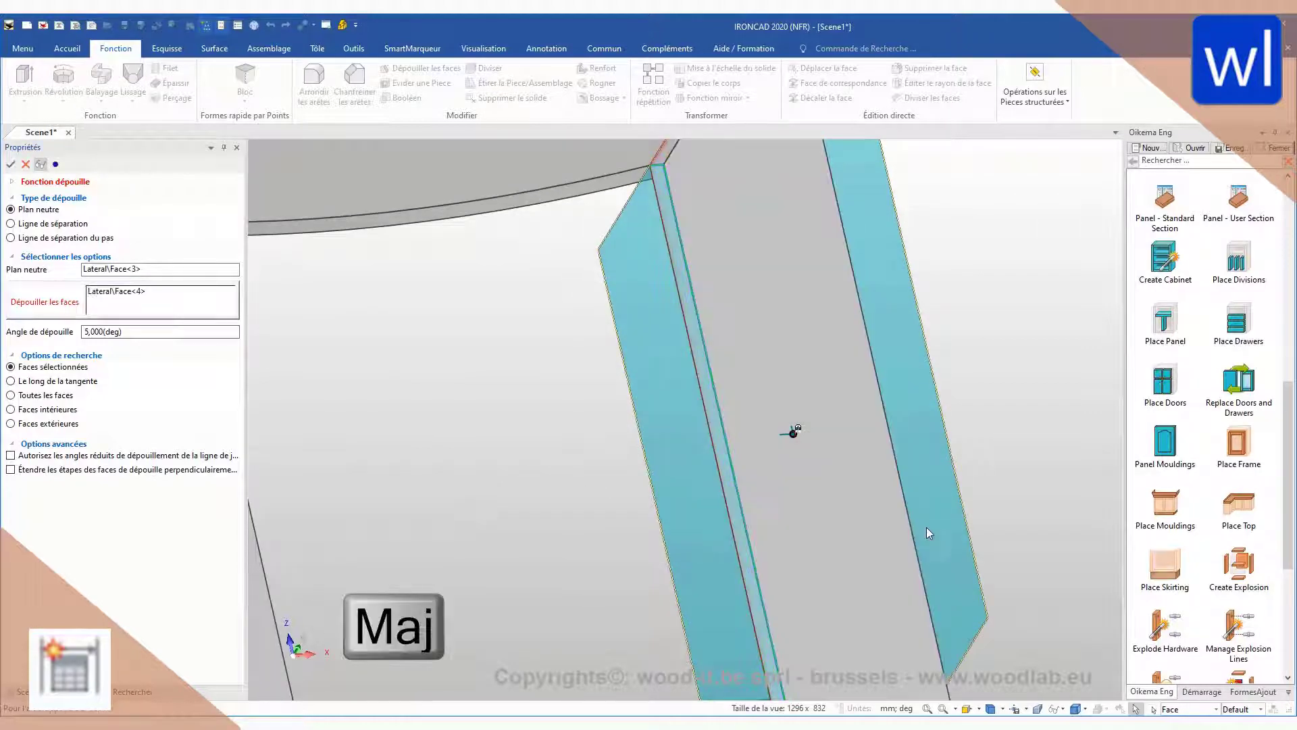
{"action": "scroll", "coordinate": [667, 186], "scroll_direction": "up", "scroll_amount": 2}
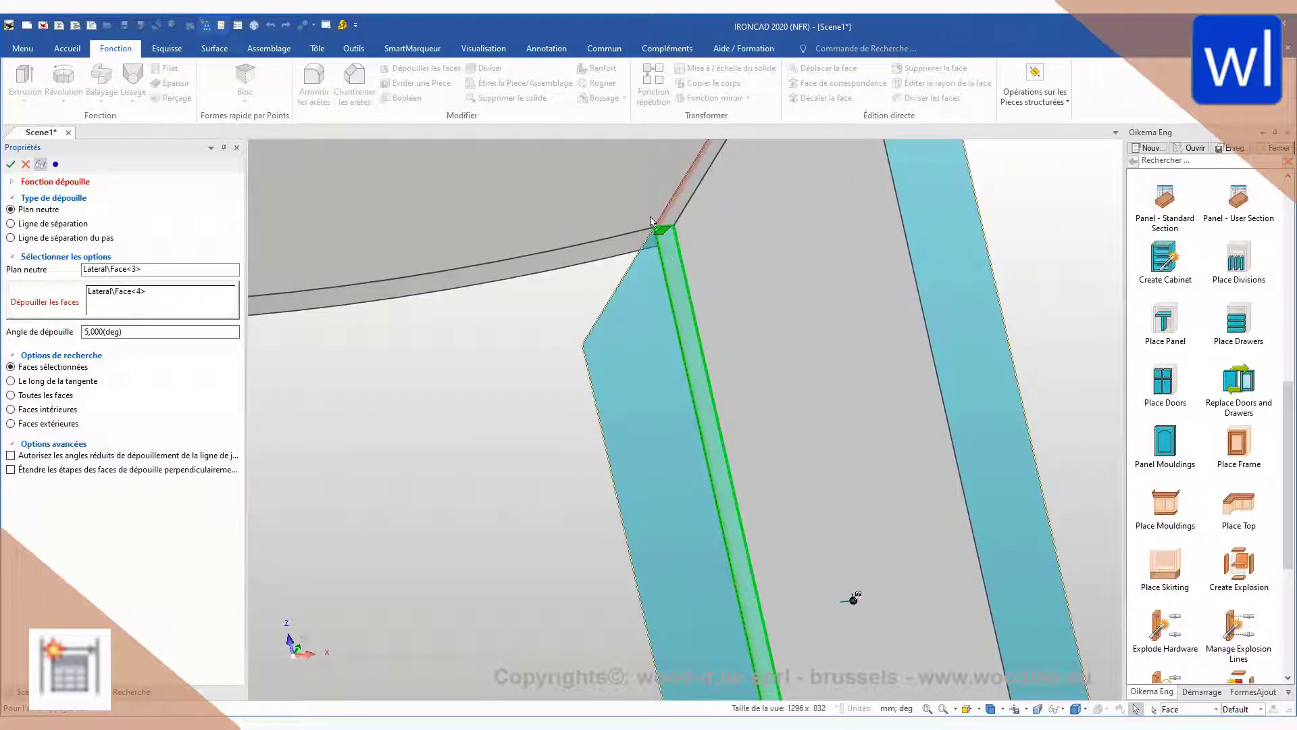
{"action": "middle_click_drag", "start_coordinate": [645, 220], "coordinate": [672, 579]}
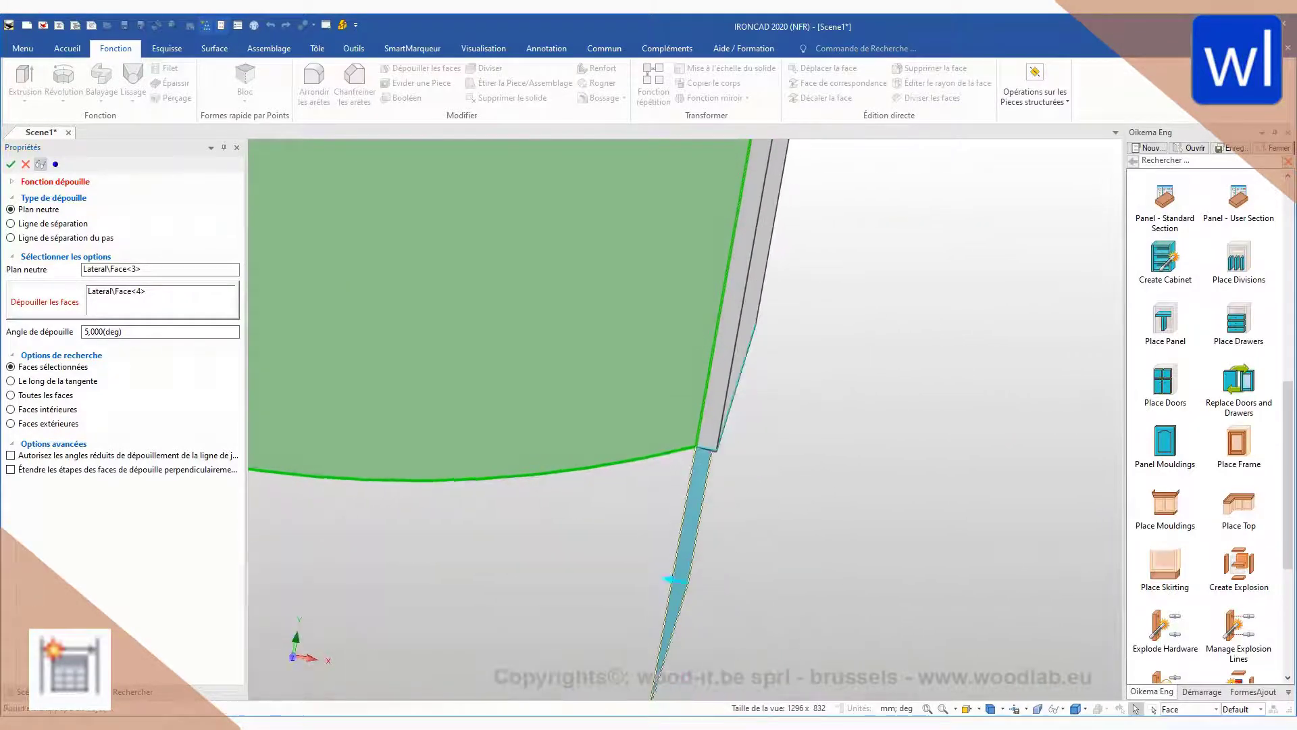
{"action": "left_click", "coordinate": [974, 710]}
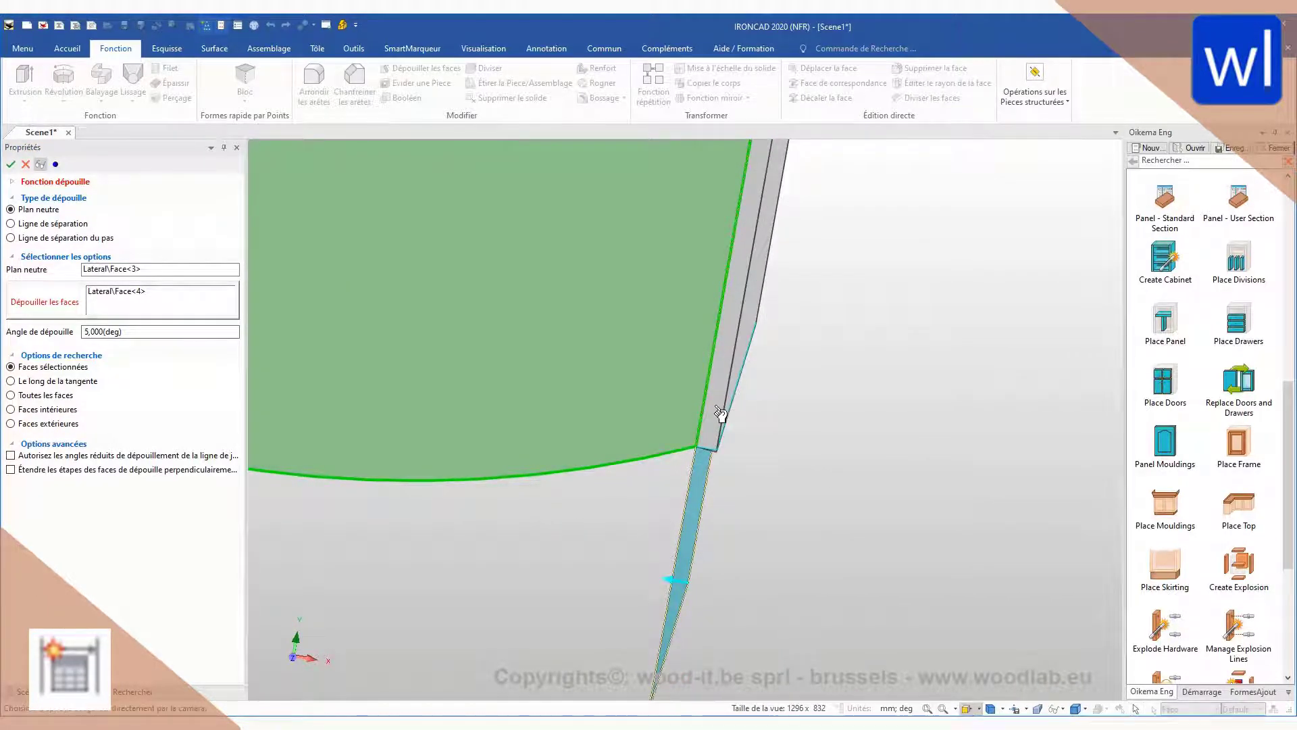
{"action": "left_click_drag", "start_coordinate": [721, 414], "coordinate": [687, 472]}
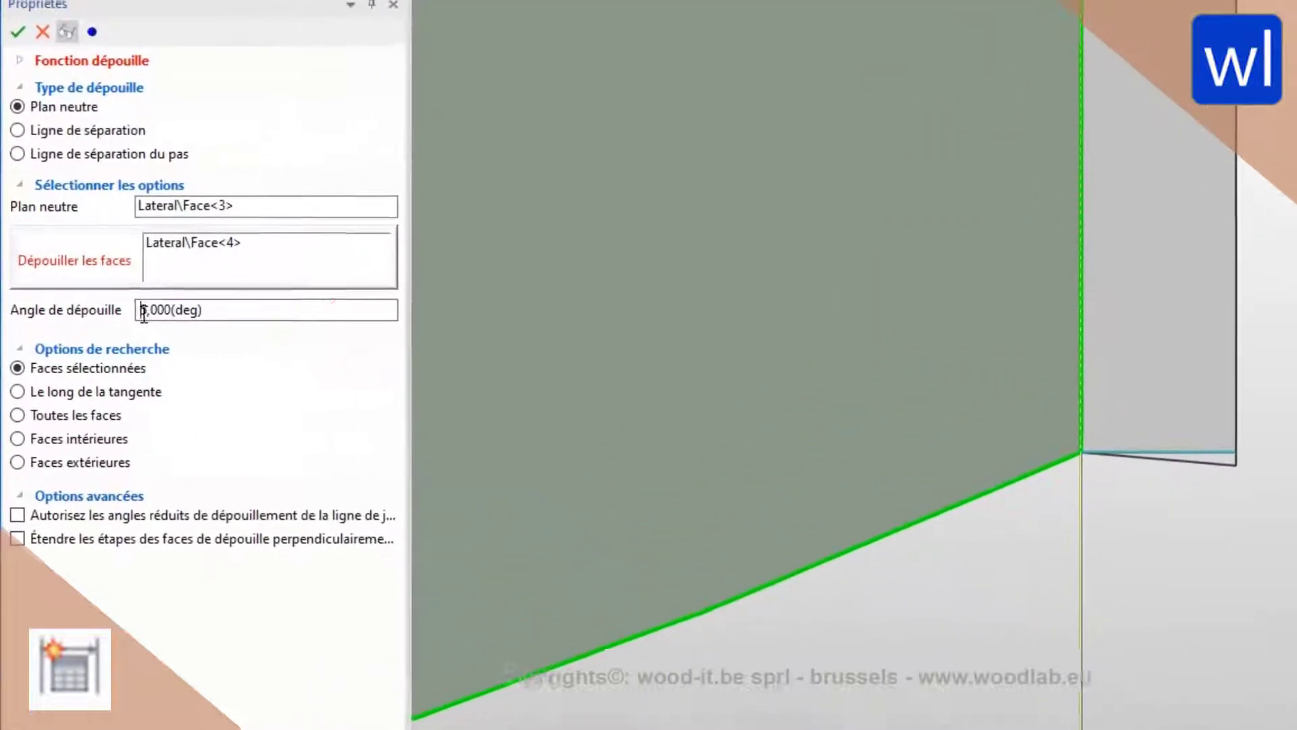
Step: Define the draft angle as AngleDRAFT=-5 deg and apply the draft to the right side panel's front face
{"action": "left_click", "coordinate": [143, 313]}
{"action": "type", "text": "Angle<D"}
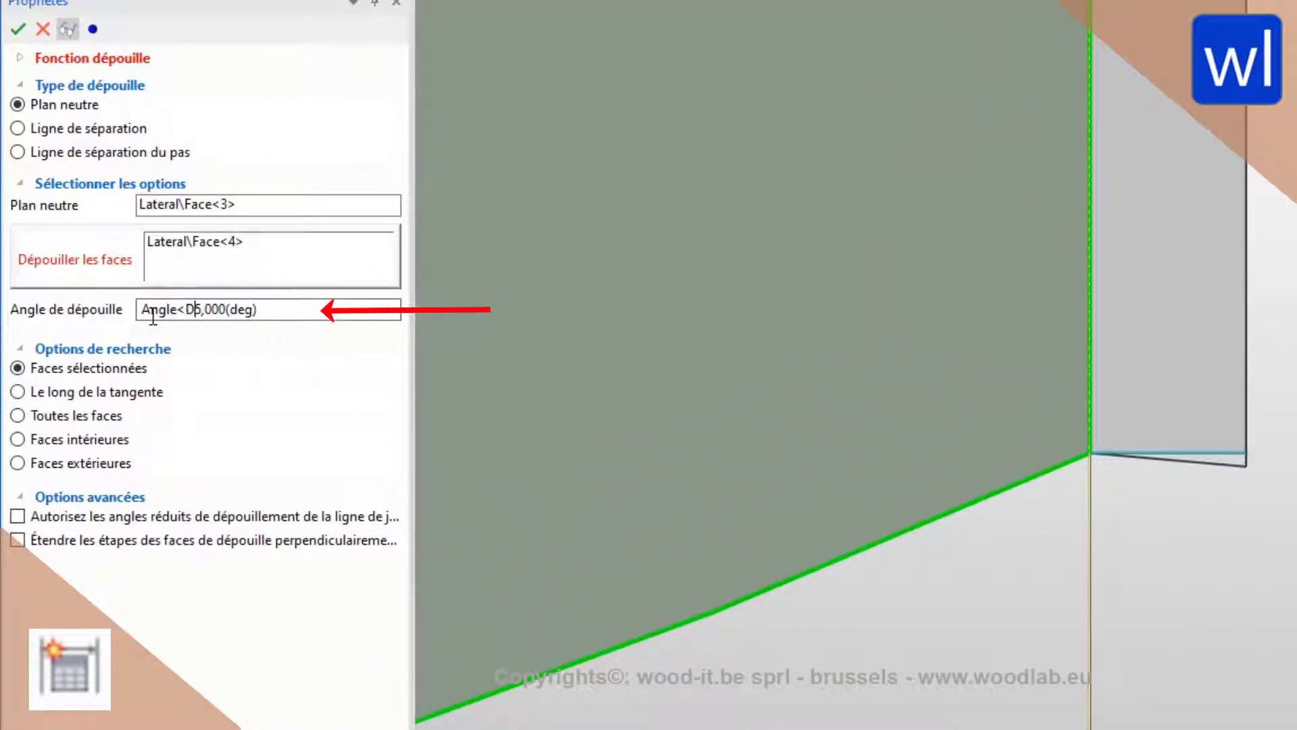
{"action": "key", "text": "BackSpace"}
{"action": "type", "text": "DRAFT"}
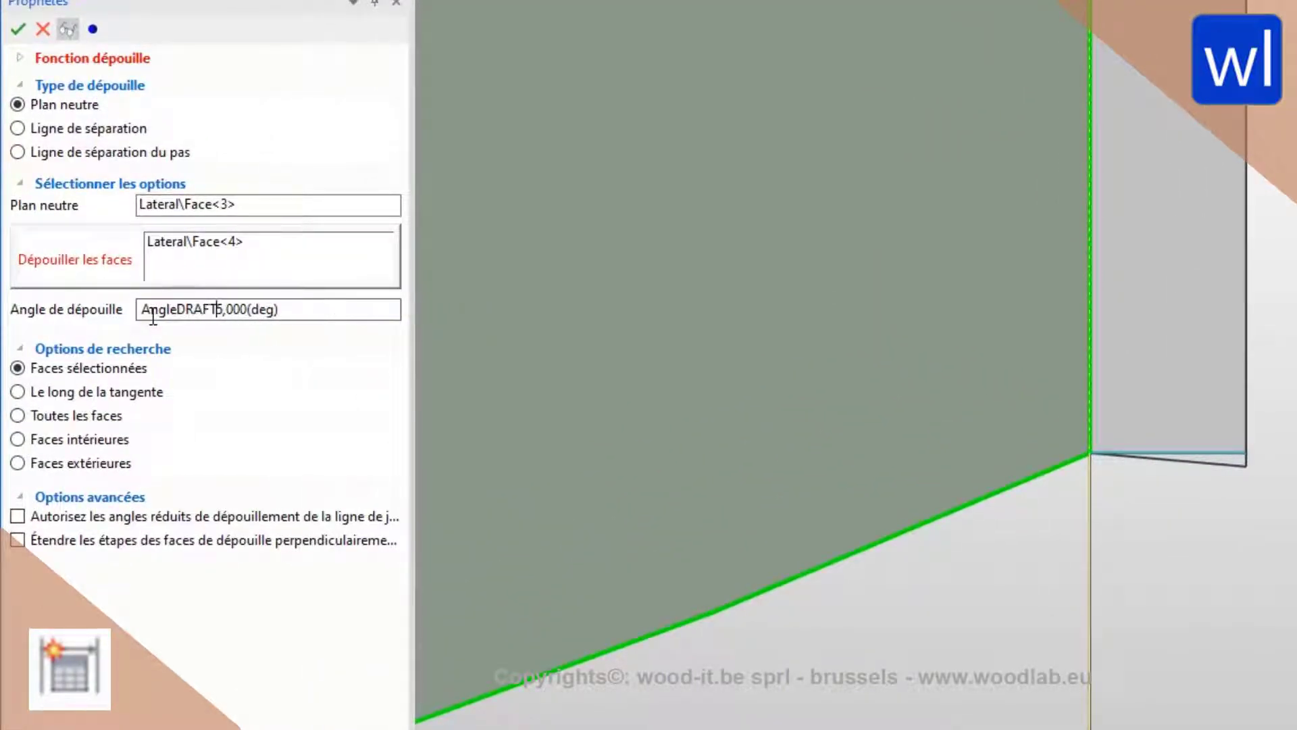
{"action": "type", "text": "=-"}
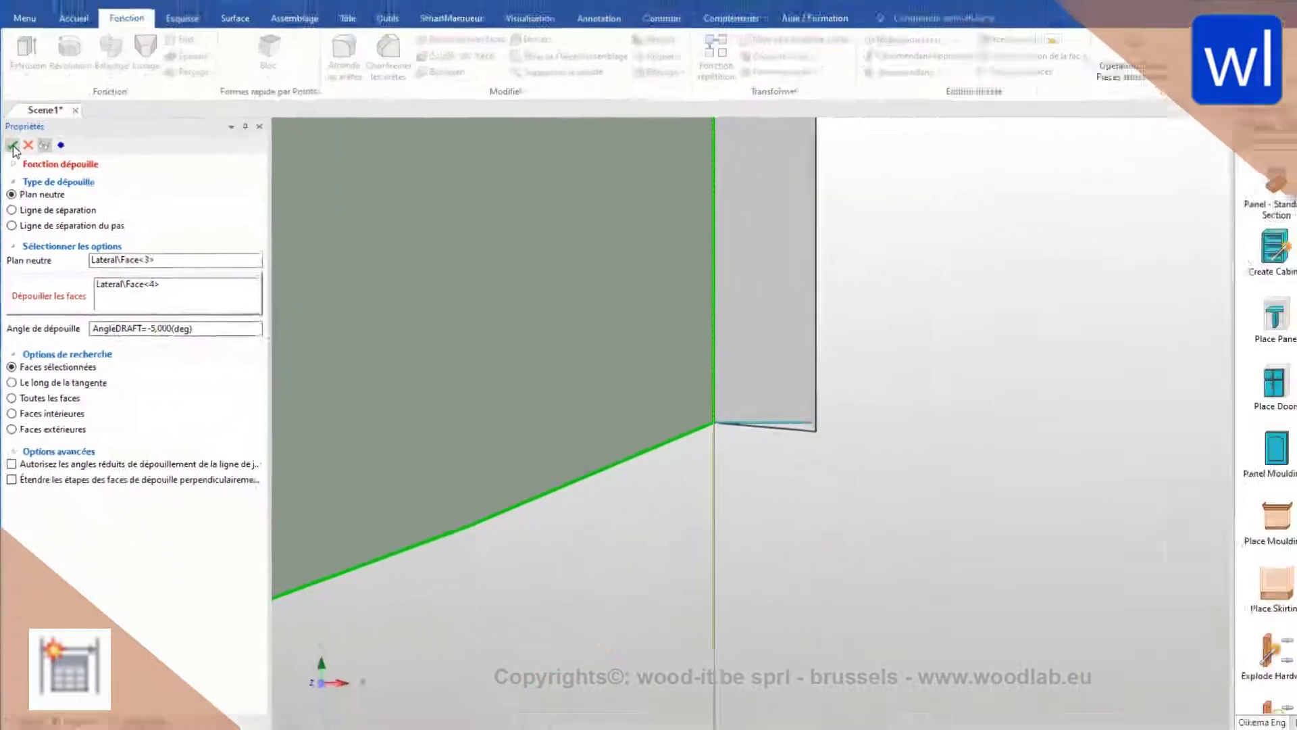
{"action": "left_click", "coordinate": [17, 29]}
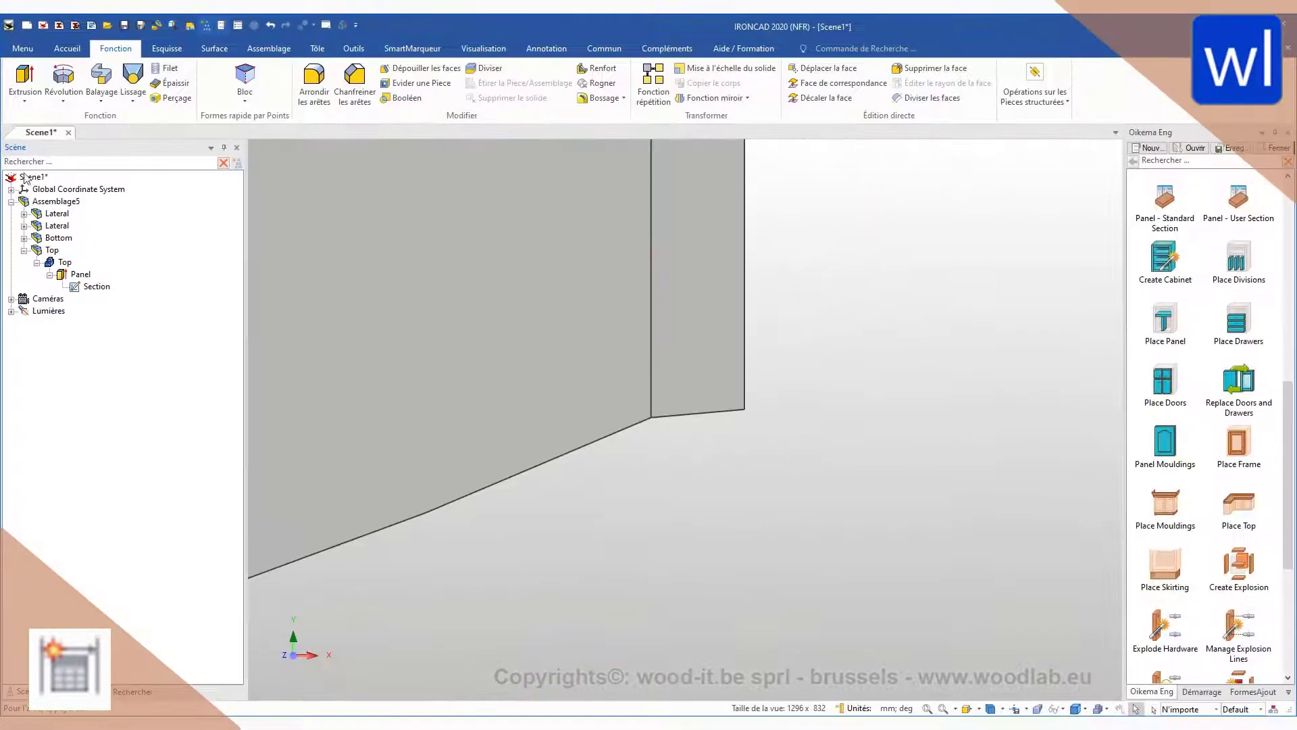
Step: Copy the AngleCHANFREIN expression (90 deg - Angle) into the AngleDRAFT expression in the scene's parameter table
{"action": "middle_click_drag", "start_coordinate": [668, 418], "coordinate": [643, 494]}
{"action": "right_click", "coordinate": [644, 496]}
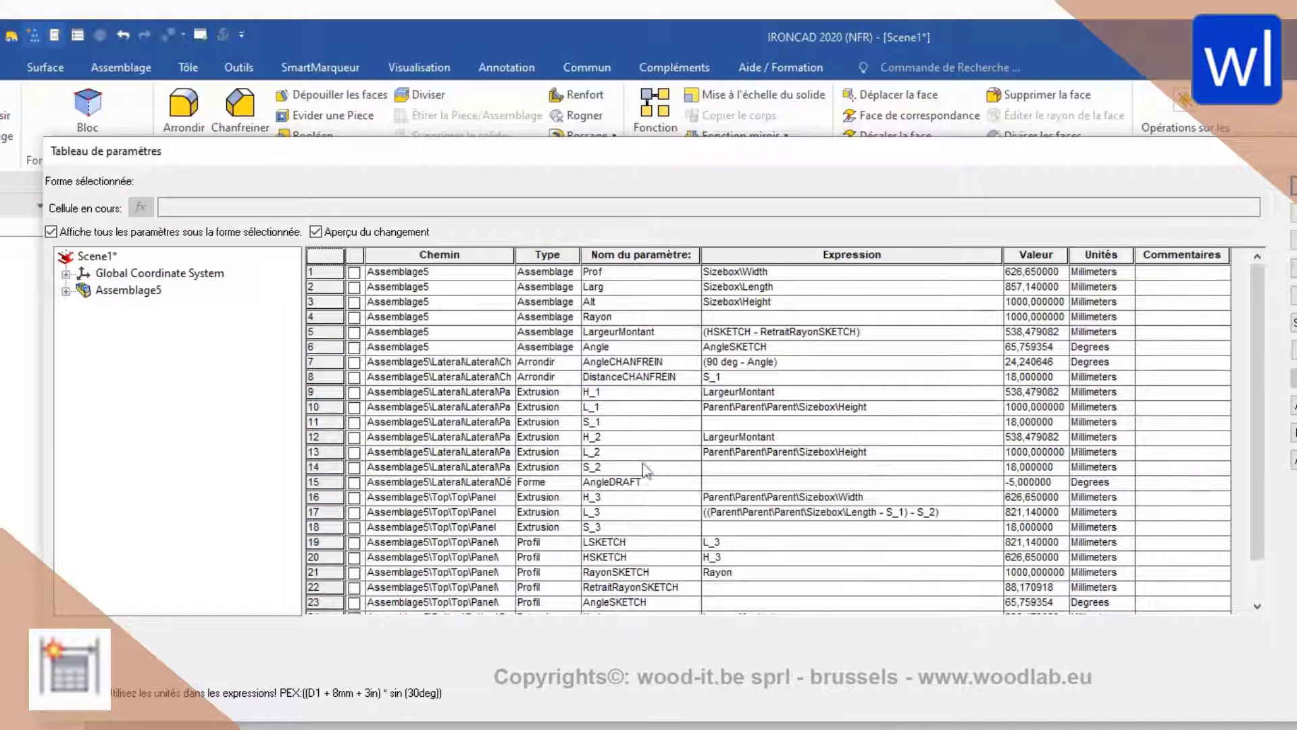
{"action": "left_click", "coordinate": [661, 482]}
{"action": "left_click", "coordinate": [853, 362]}
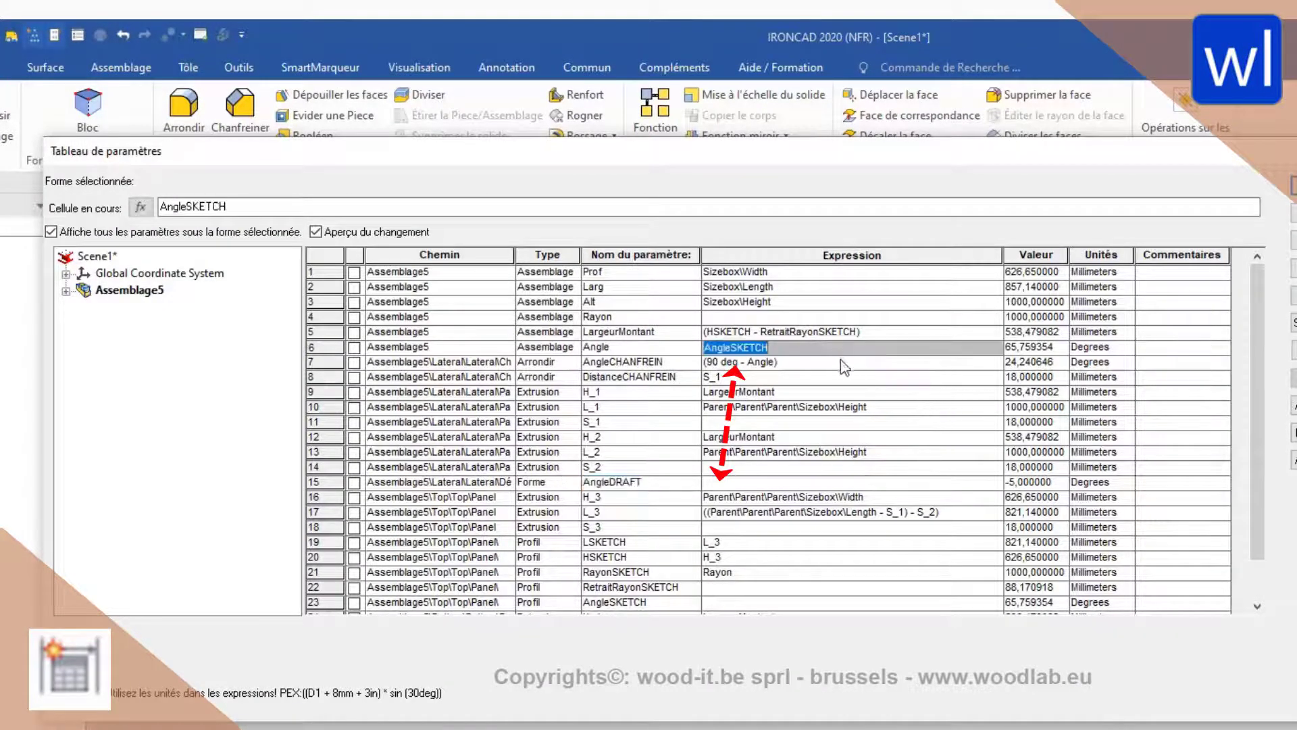
{"action": "left_click", "coordinate": [845, 363]}
{"action": "key", "text": "ctrl+c"}
{"action": "left_click", "coordinate": [739, 482]}
{"action": "key", "text": "ctrl+v"}
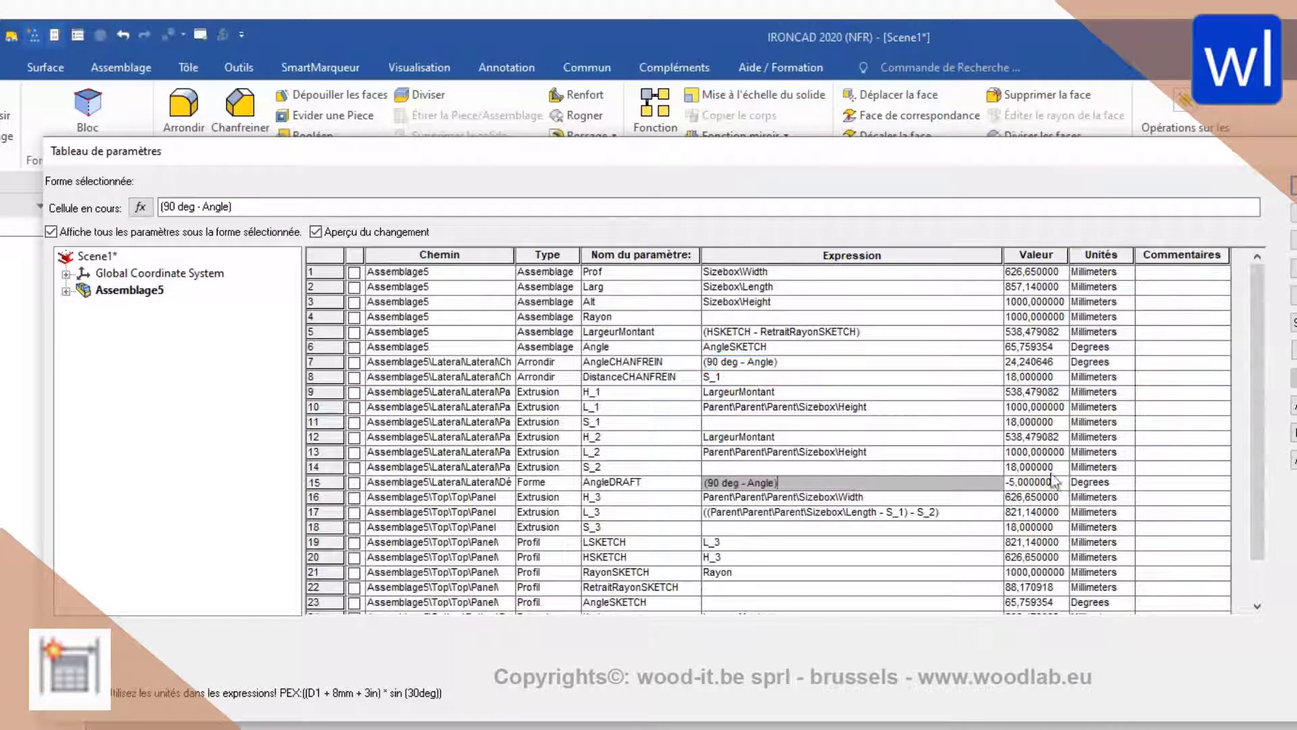
{"action": "left_click", "coordinate": [1164, 482]}
Step: Negate the AngleDRAFT expression to -(90 deg - Angle) and accept the parameter table changes
{"action": "left_click", "coordinate": [709, 485]}
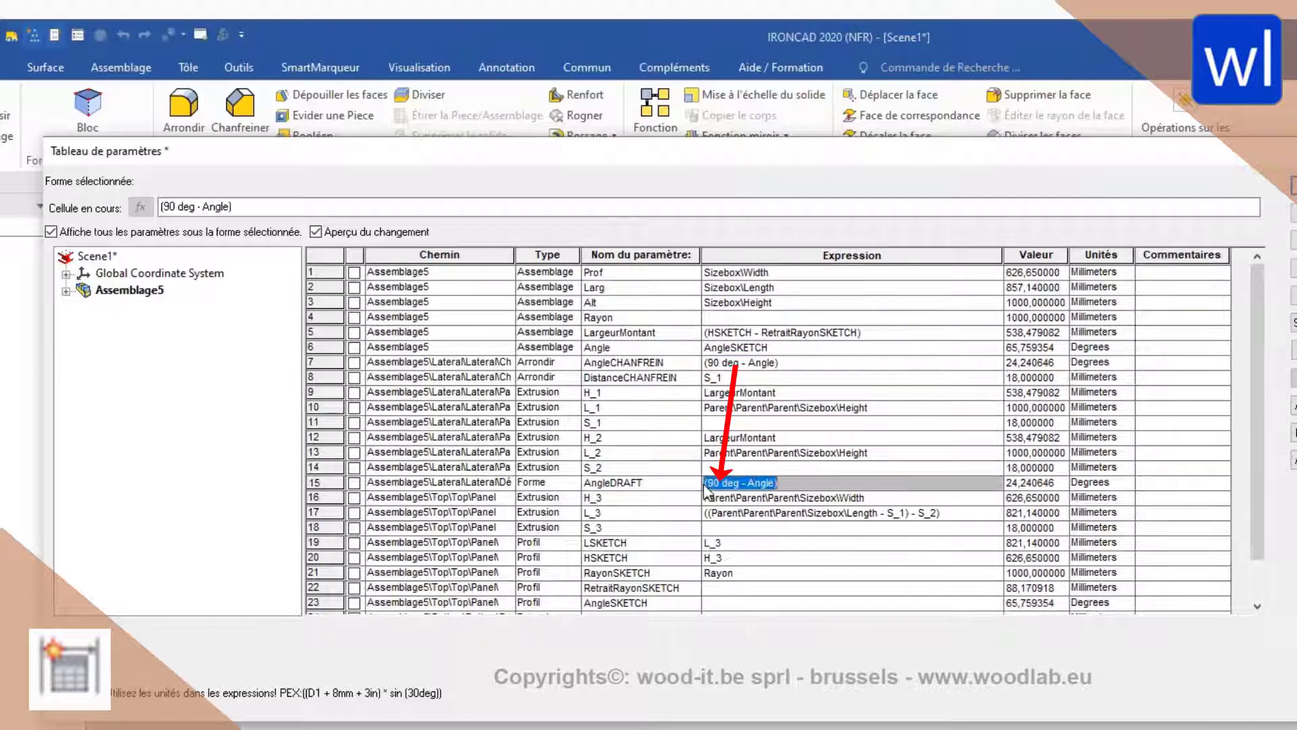
{"action": "left_click", "coordinate": [705, 483]}
{"action": "type", "text": "-"}
{"action": "left_click", "coordinate": [1210, 436]}
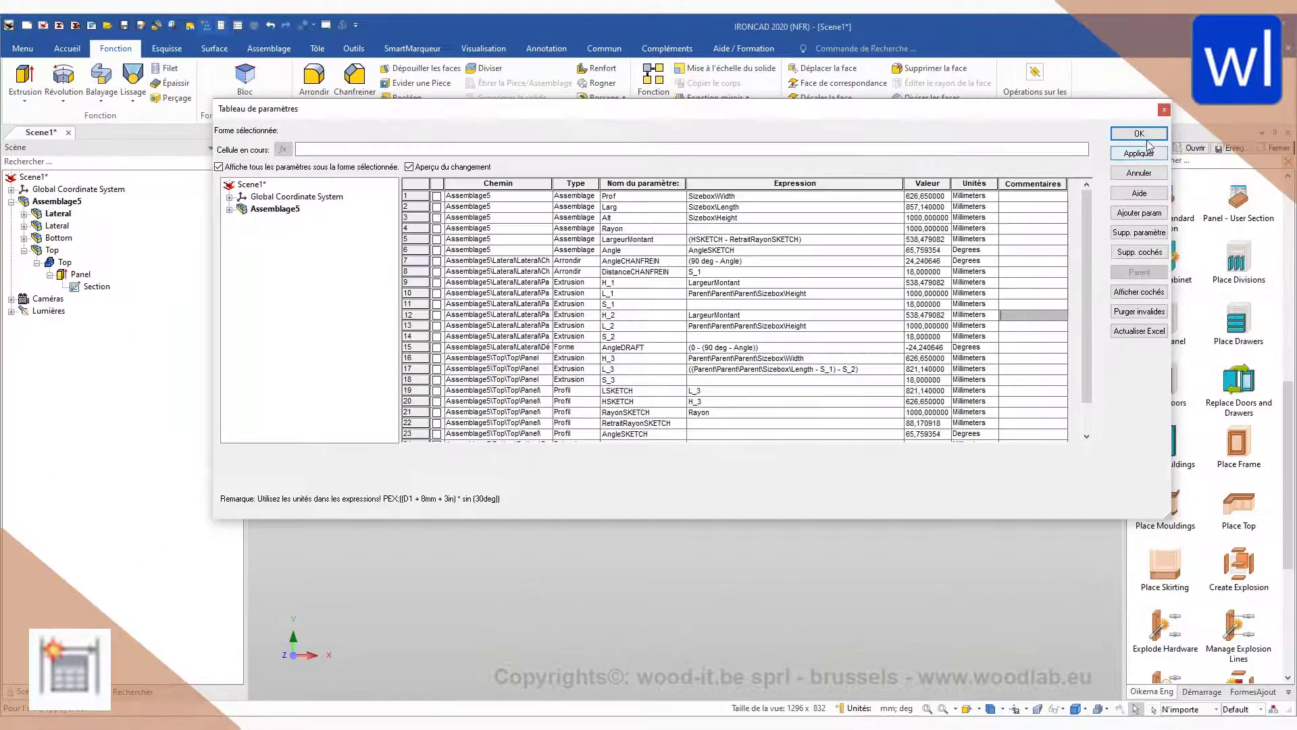
{"action": "left_click", "coordinate": [1142, 135]}
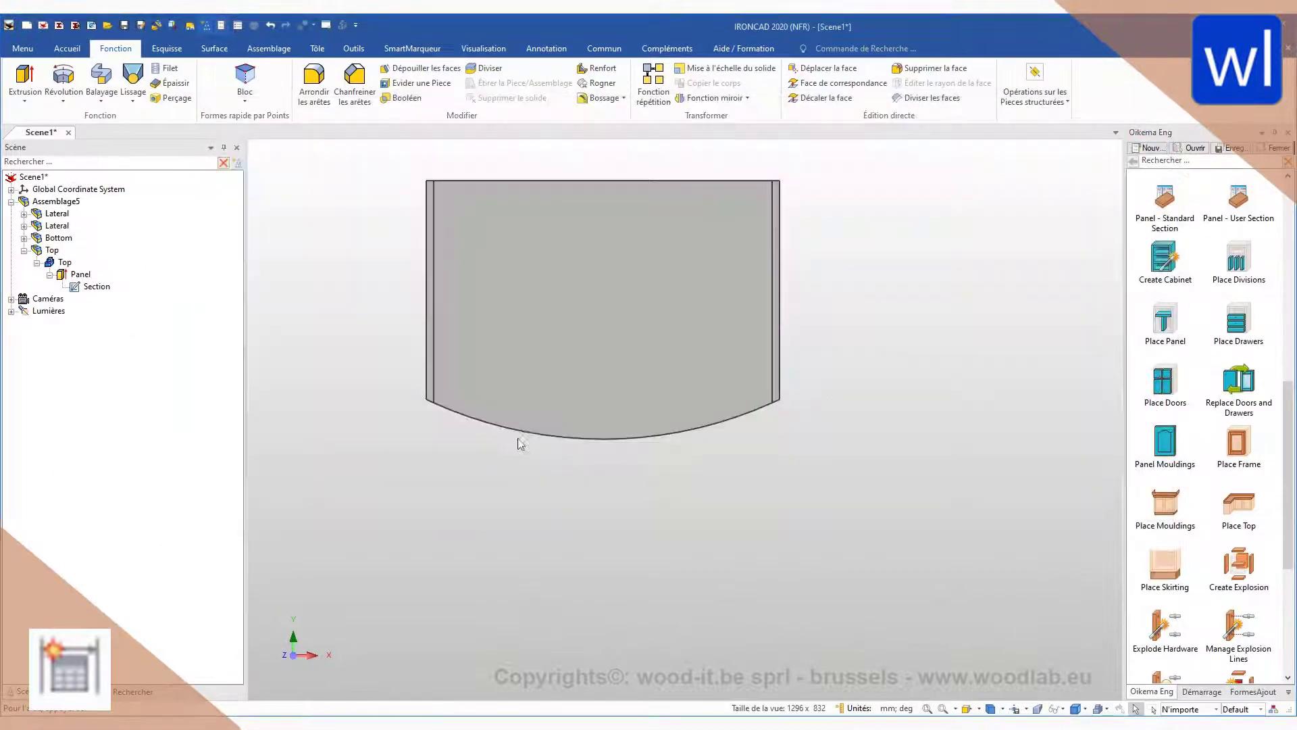
Step: Resize the cabinet assembly to about 892 mm wide with a shallower depth, and regenerate it to update the panels
{"action": "scroll", "coordinate": [420, 501], "scroll_direction": "up", "scroll_amount": 5}
{"action": "scroll", "coordinate": [807, 396], "scroll_direction": "down", "scroll_amount": 4}
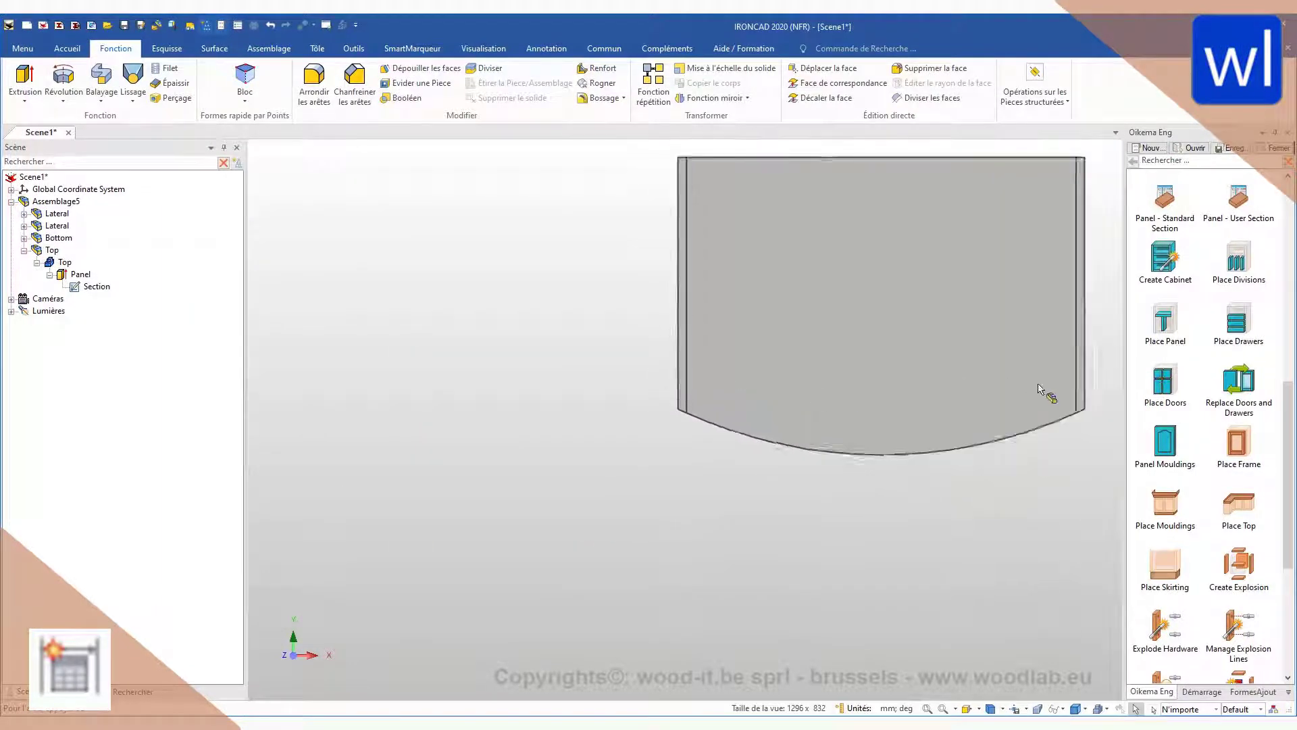
{"action": "scroll", "coordinate": [757, 390], "scroll_direction": "up", "scroll_amount": 2}
{"action": "scroll", "coordinate": [462, 414], "scroll_direction": "down", "scroll_amount": 4}
{"action": "scroll", "coordinate": [588, 358], "scroll_direction": "up", "scroll_amount": 2}
{"action": "left_click", "coordinate": [626, 321]}
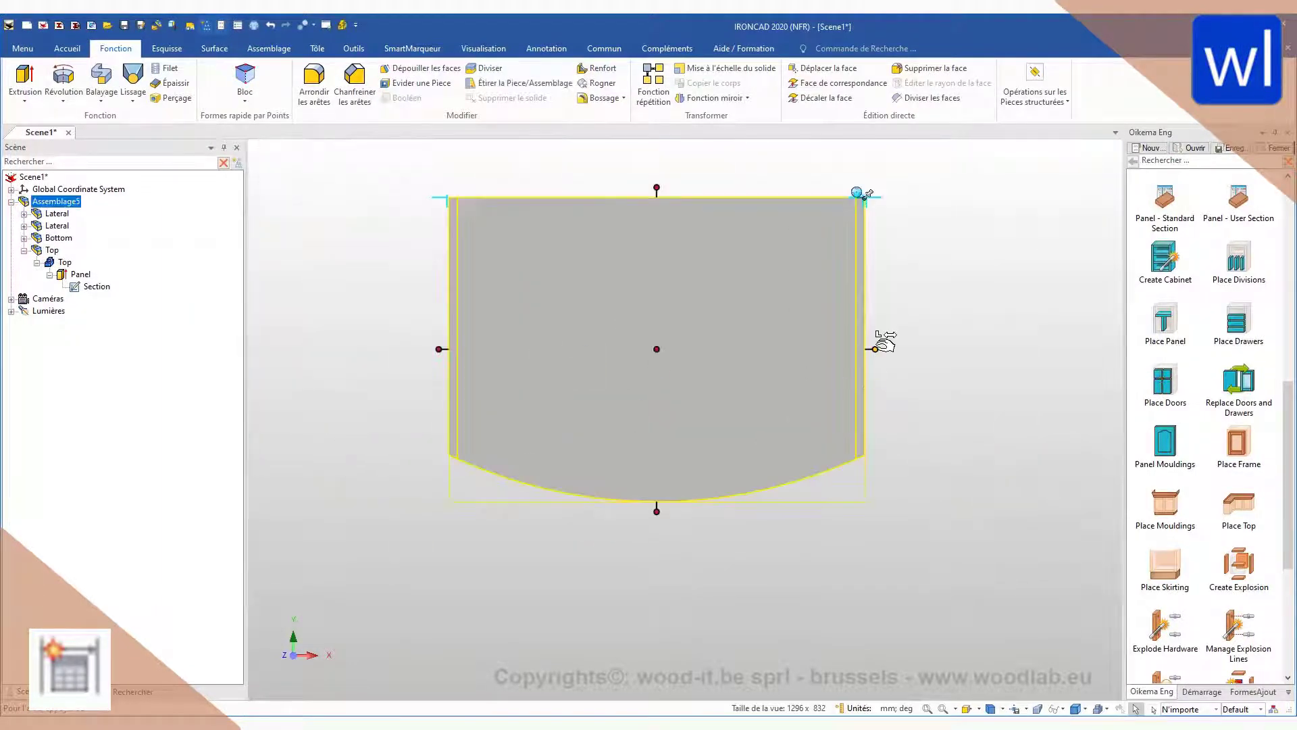
{"action": "left_click_drag", "start_coordinate": [876, 348], "coordinate": [1023, 348]}
{"action": "left_click_drag", "start_coordinate": [731, 510], "coordinate": [731, 400]}
{"action": "left_click_drag", "start_coordinate": [439, 294], "coordinate": [571, 294]}
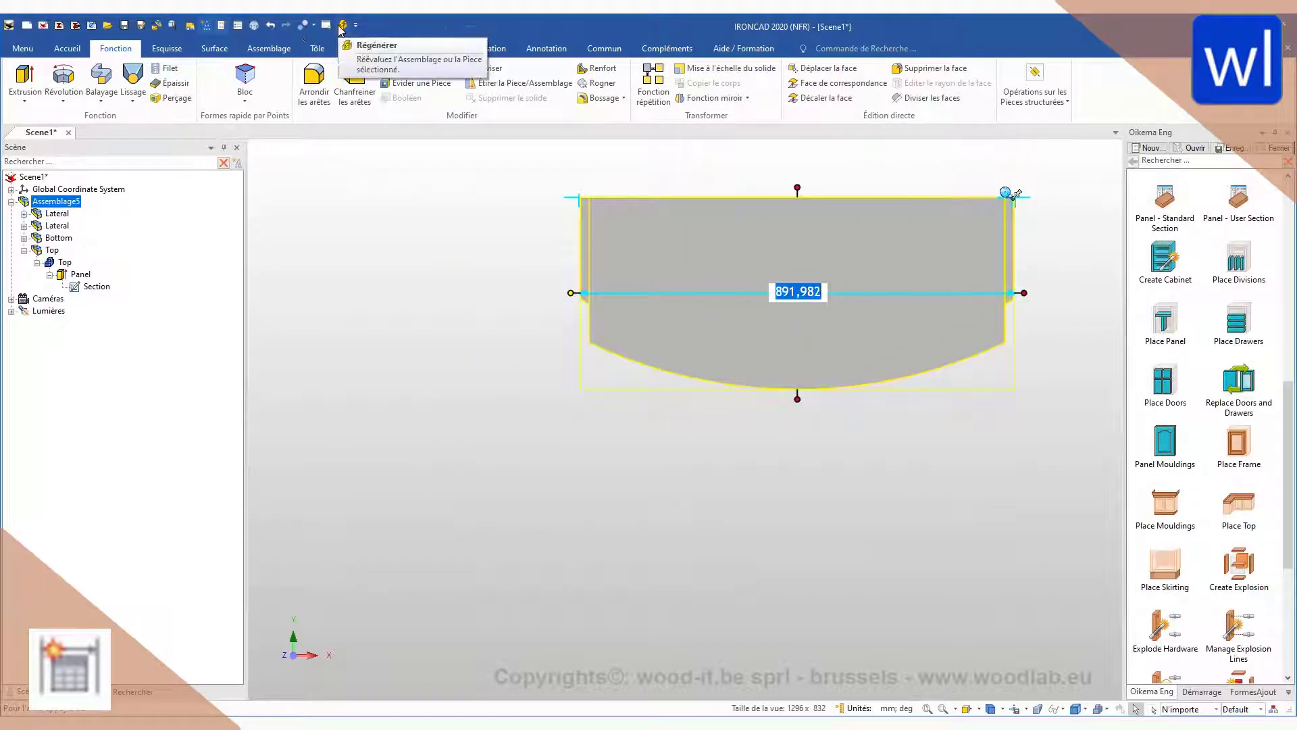
{"action": "left_click", "coordinate": [352, 48]}
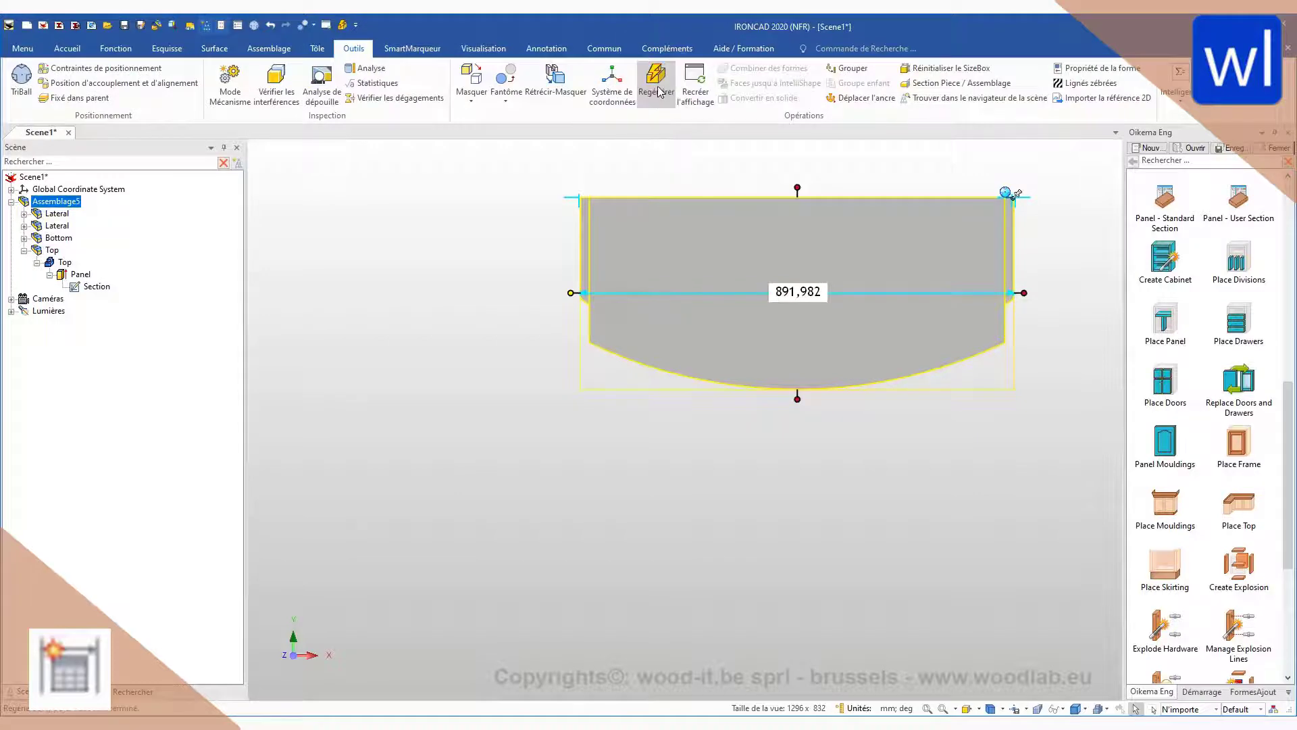